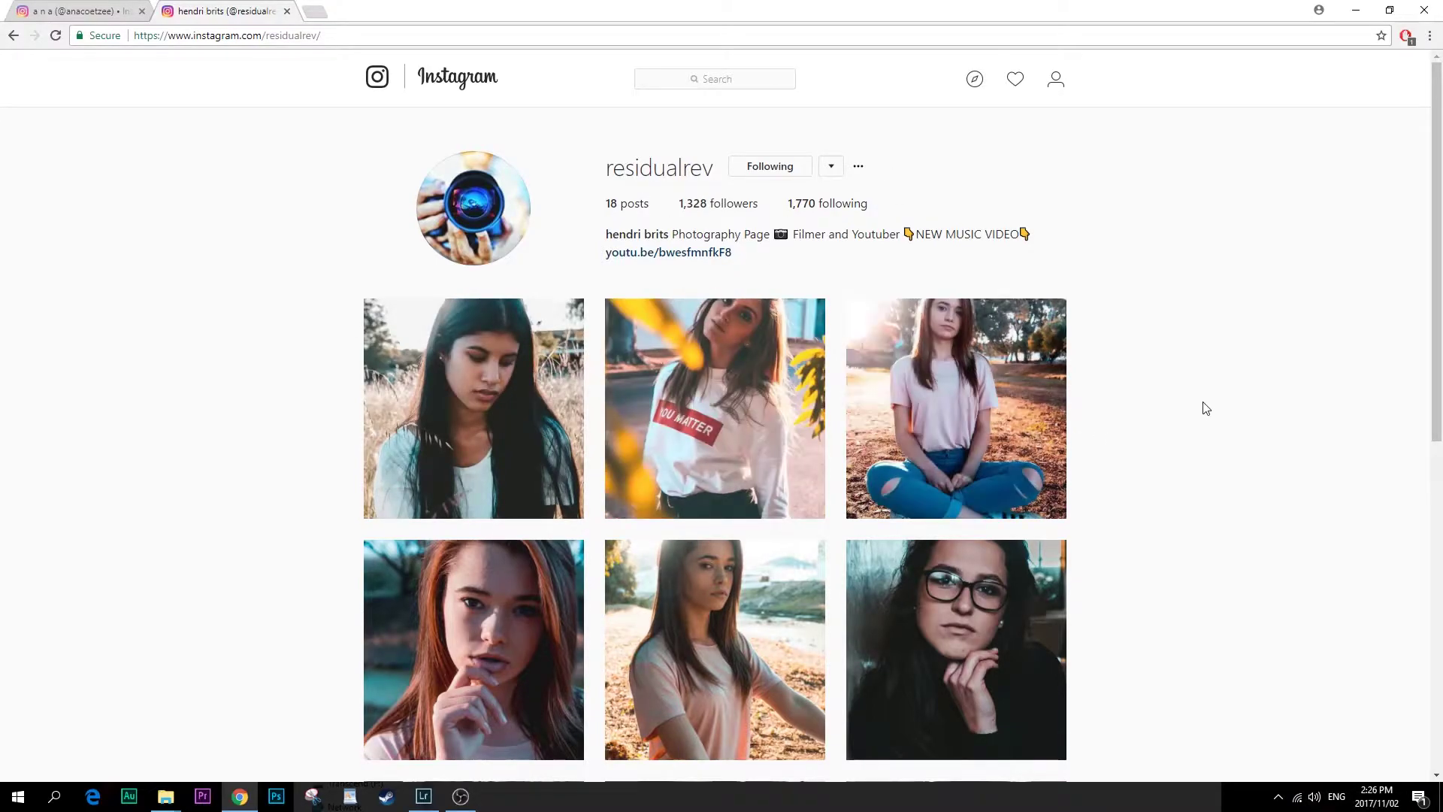
- Examine the edited portrait posts on the open Instagram photography profile, enlarging several of them, and return to Lightroom
scroll(1205, 408, down, 3)
click(939, 361)
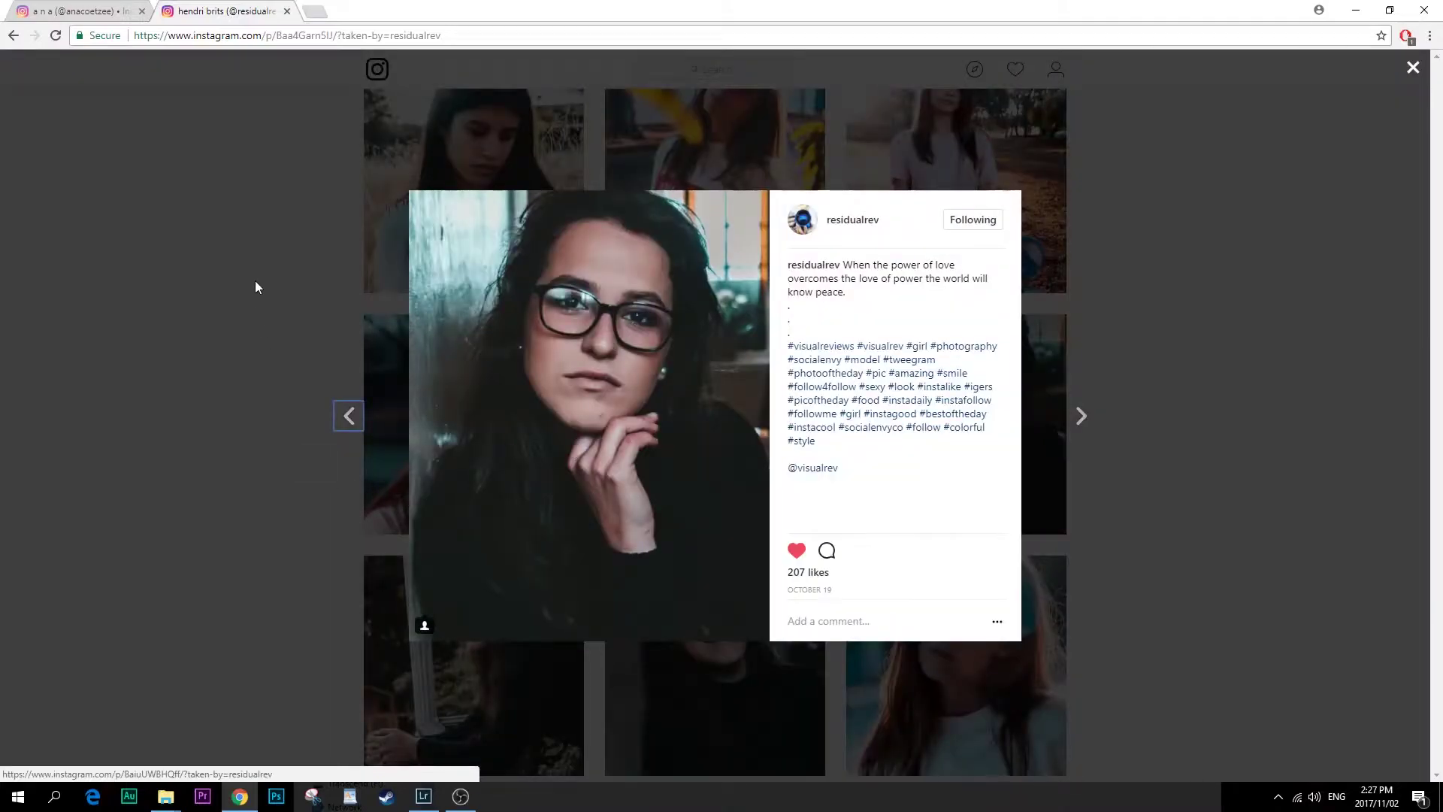
click(237, 312)
click(714, 661)
click(476, 732)
click(476, 732)
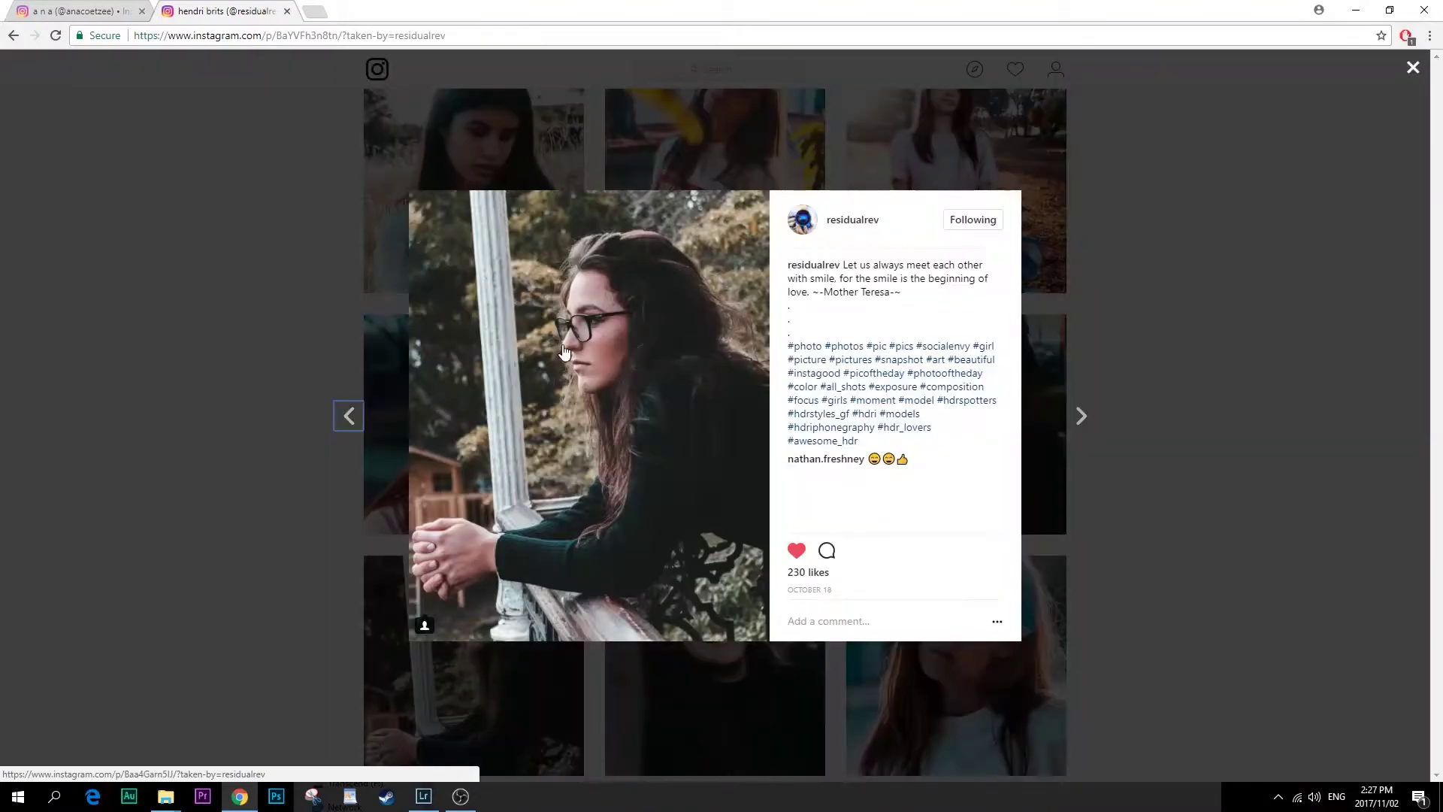
click(251, 283)
scroll(466, 481, down, 5)
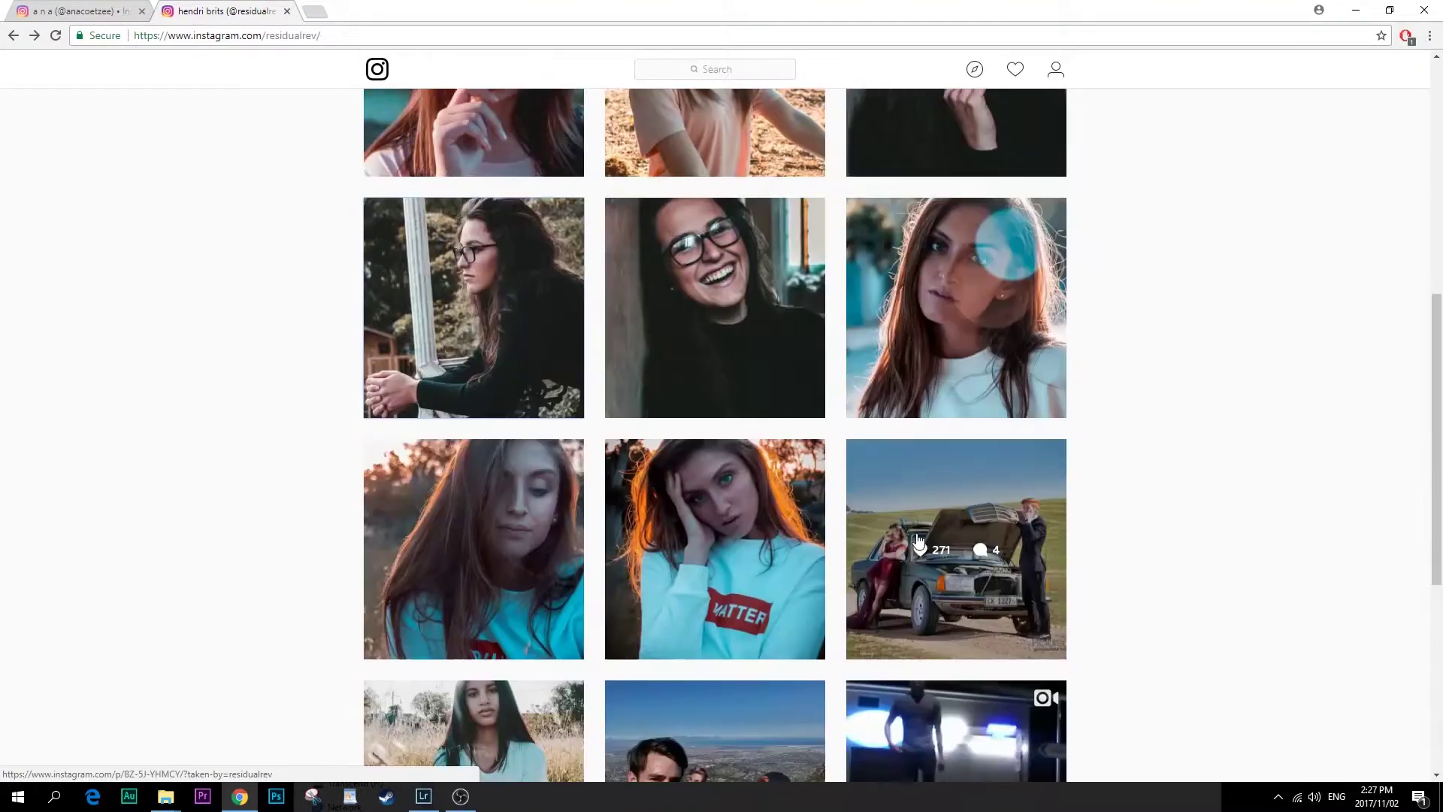
click(729, 464)
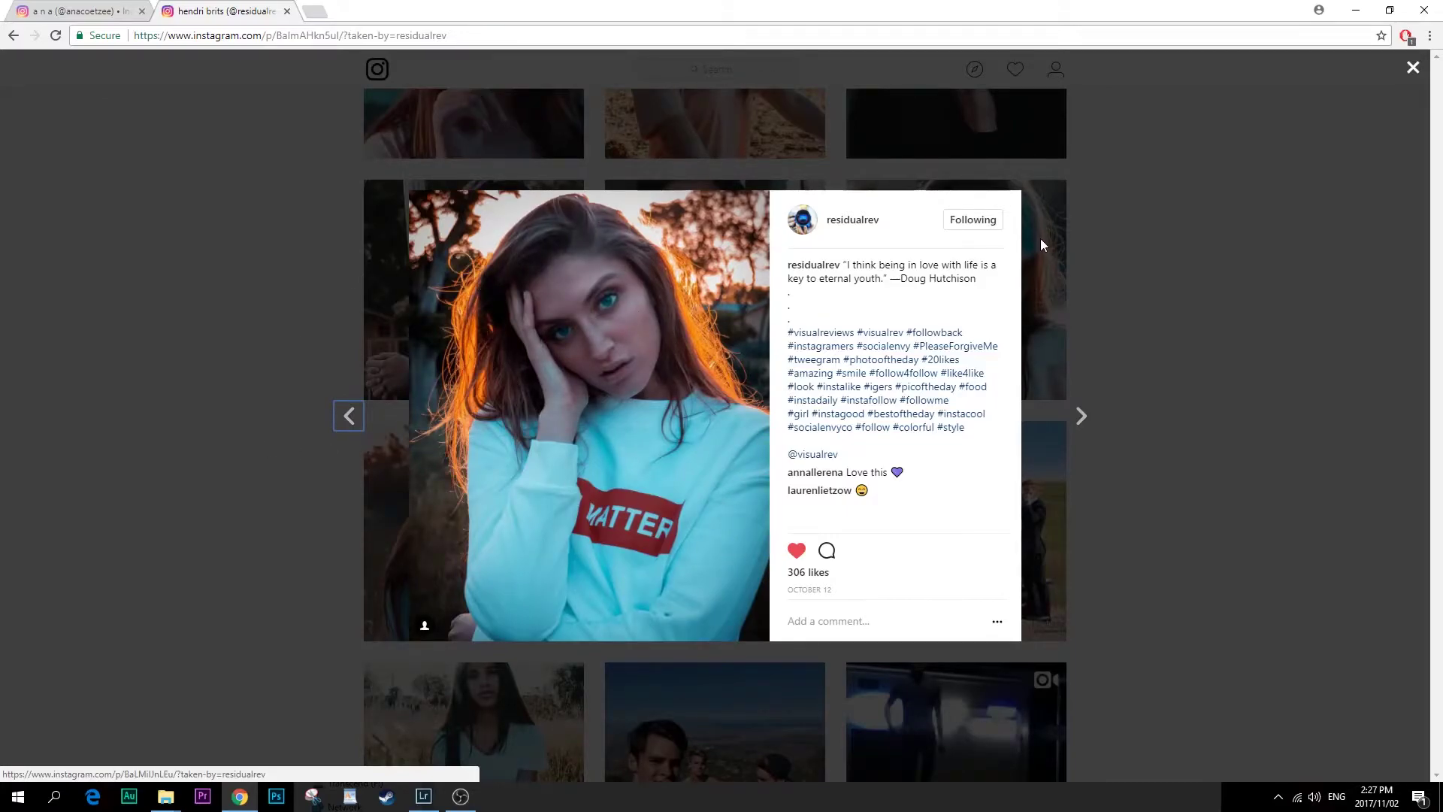
click(1205, 274)
scroll(992, 403, down, 6)
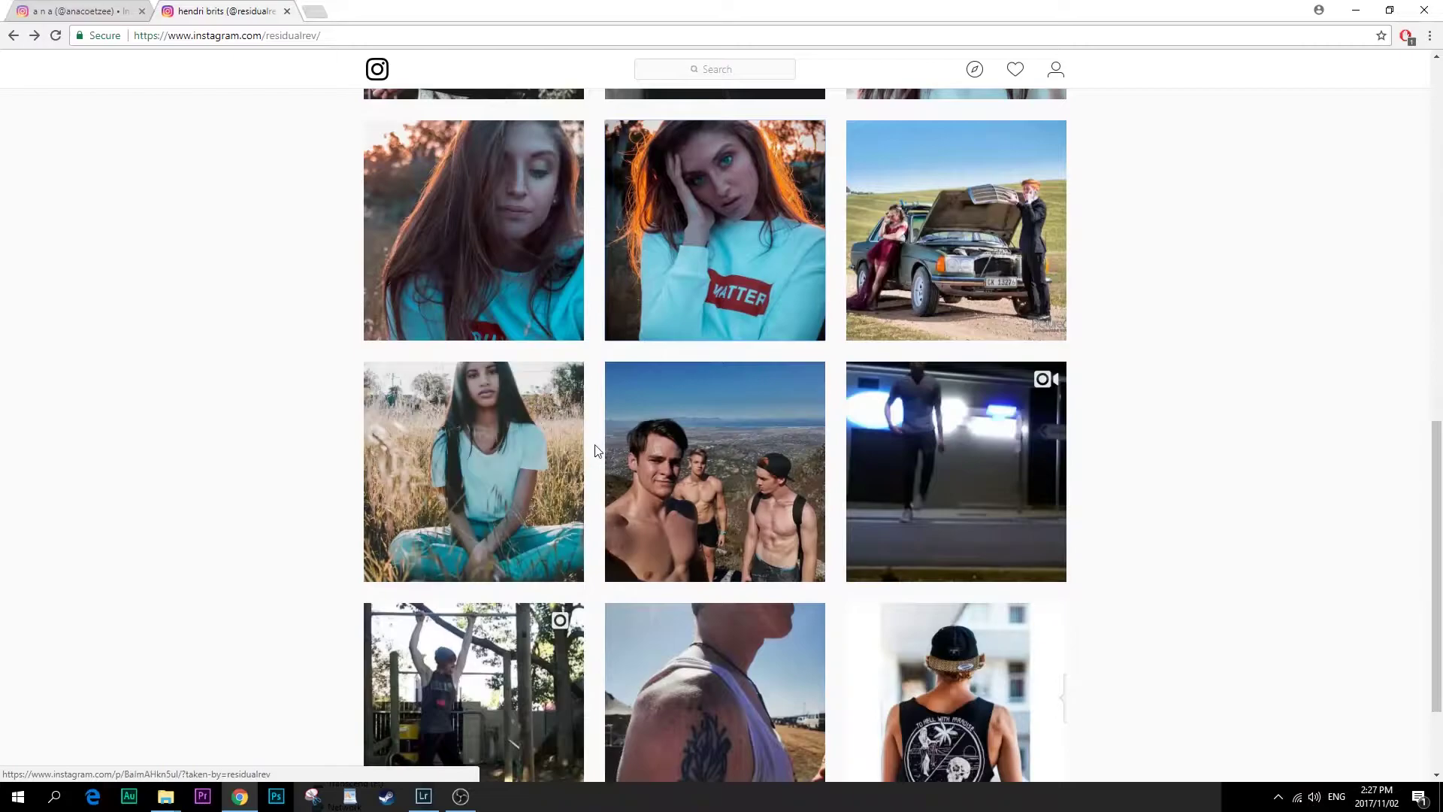
scroll(596, 449, up, 14)
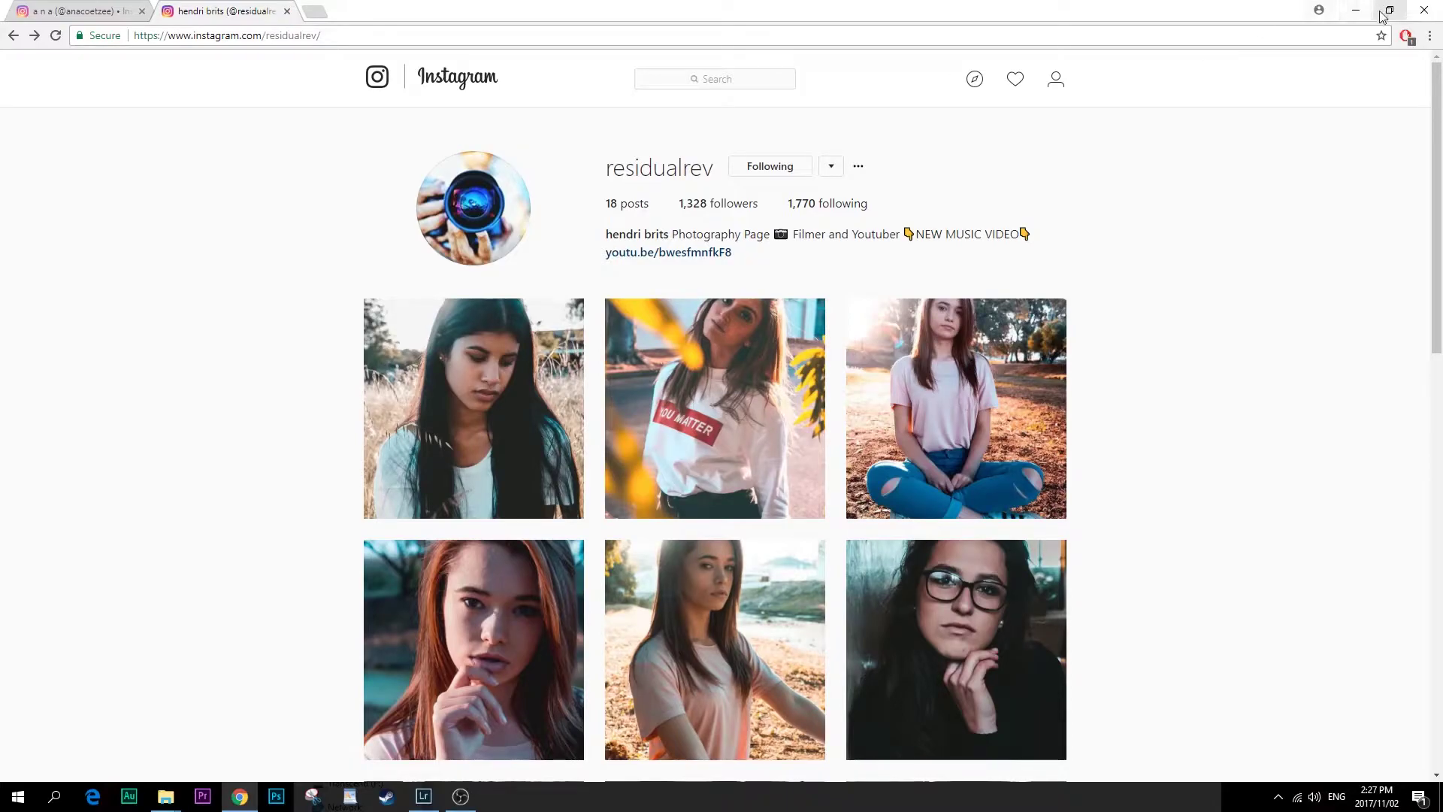
click(1357, 9)
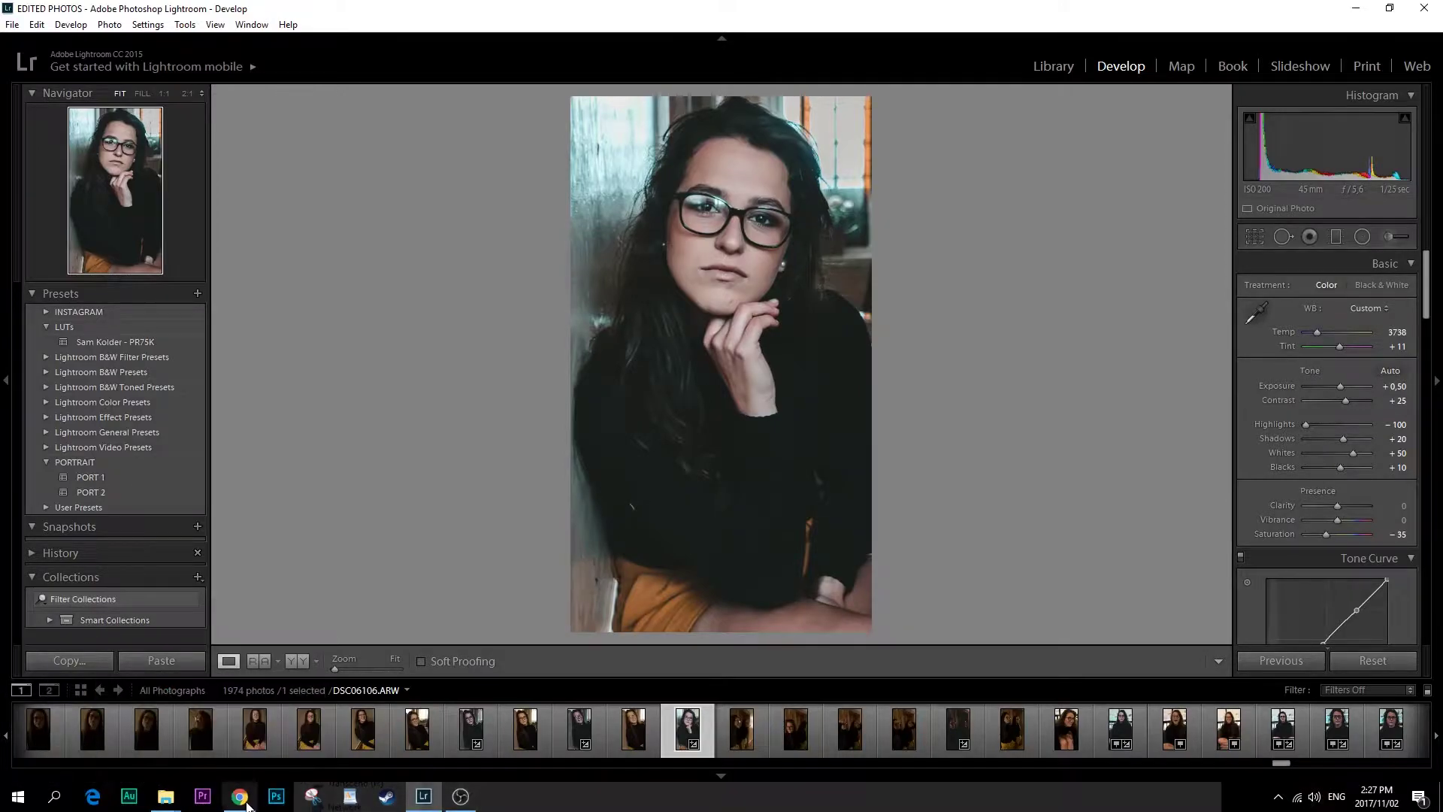
- Switch to the browser, examine the portraits on the other open Instagram profile, and close the browser to return to Lightroom
click(248, 733)
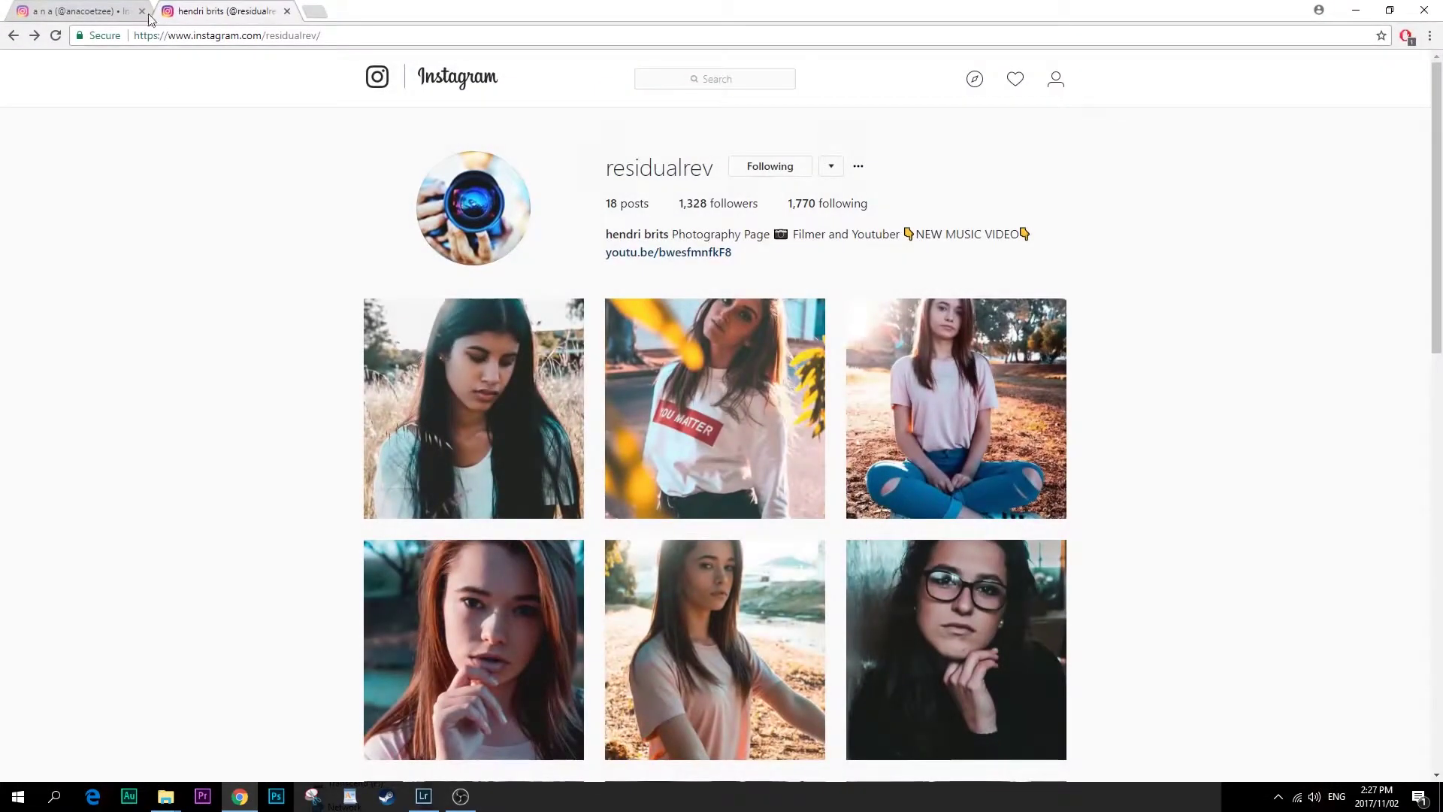
click(75, 12)
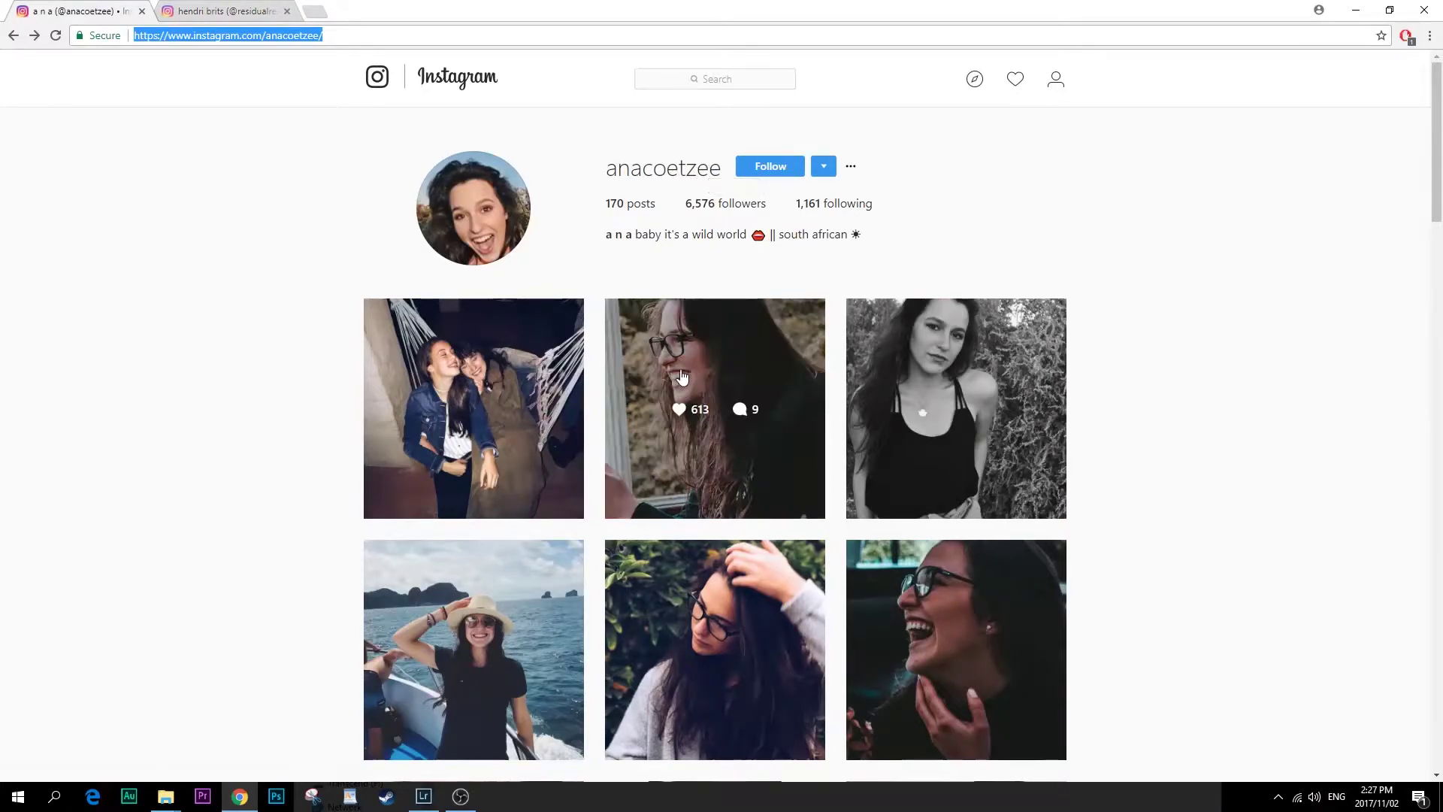
scroll(686, 368, down, 2)
scroll(940, 391, down, 3)
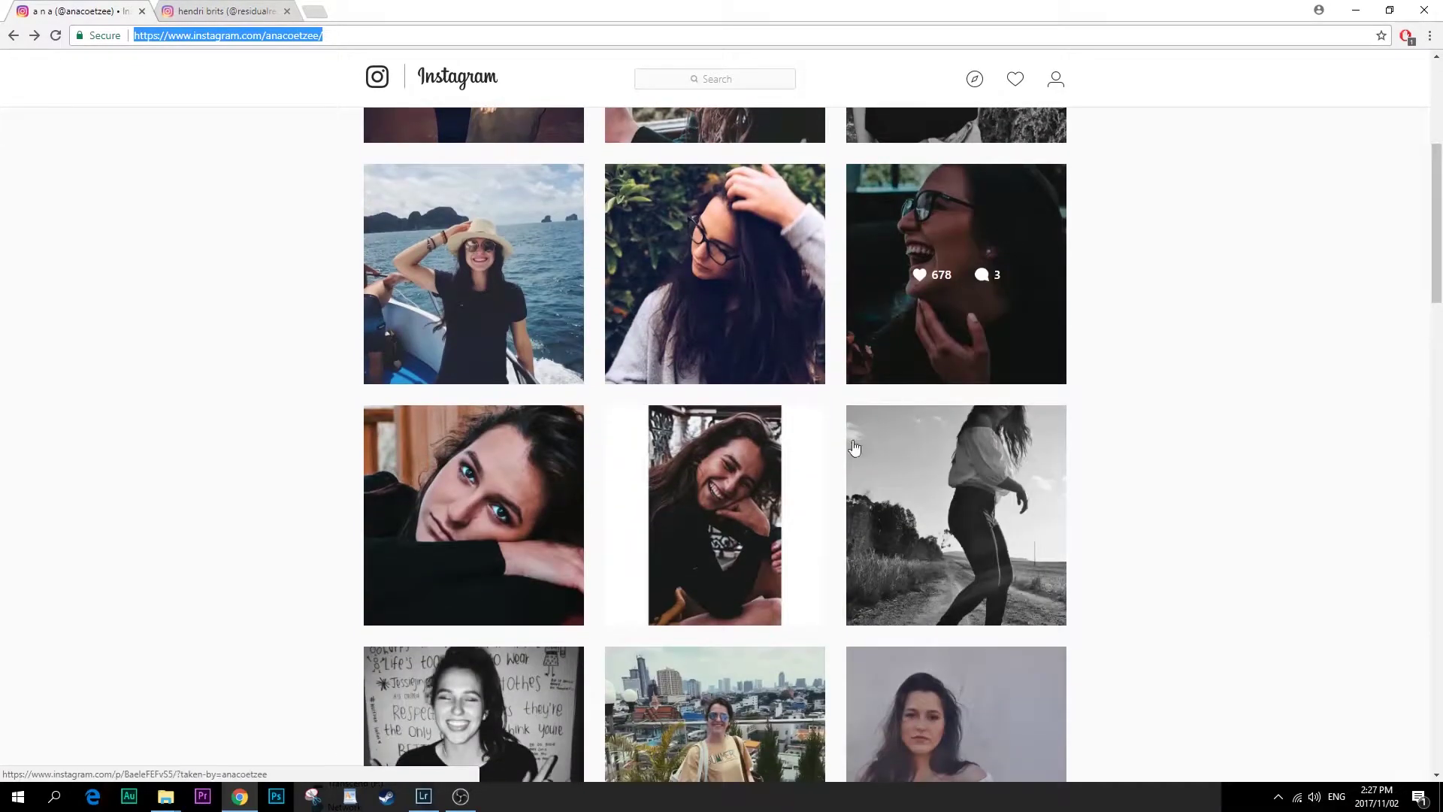
click(463, 462)
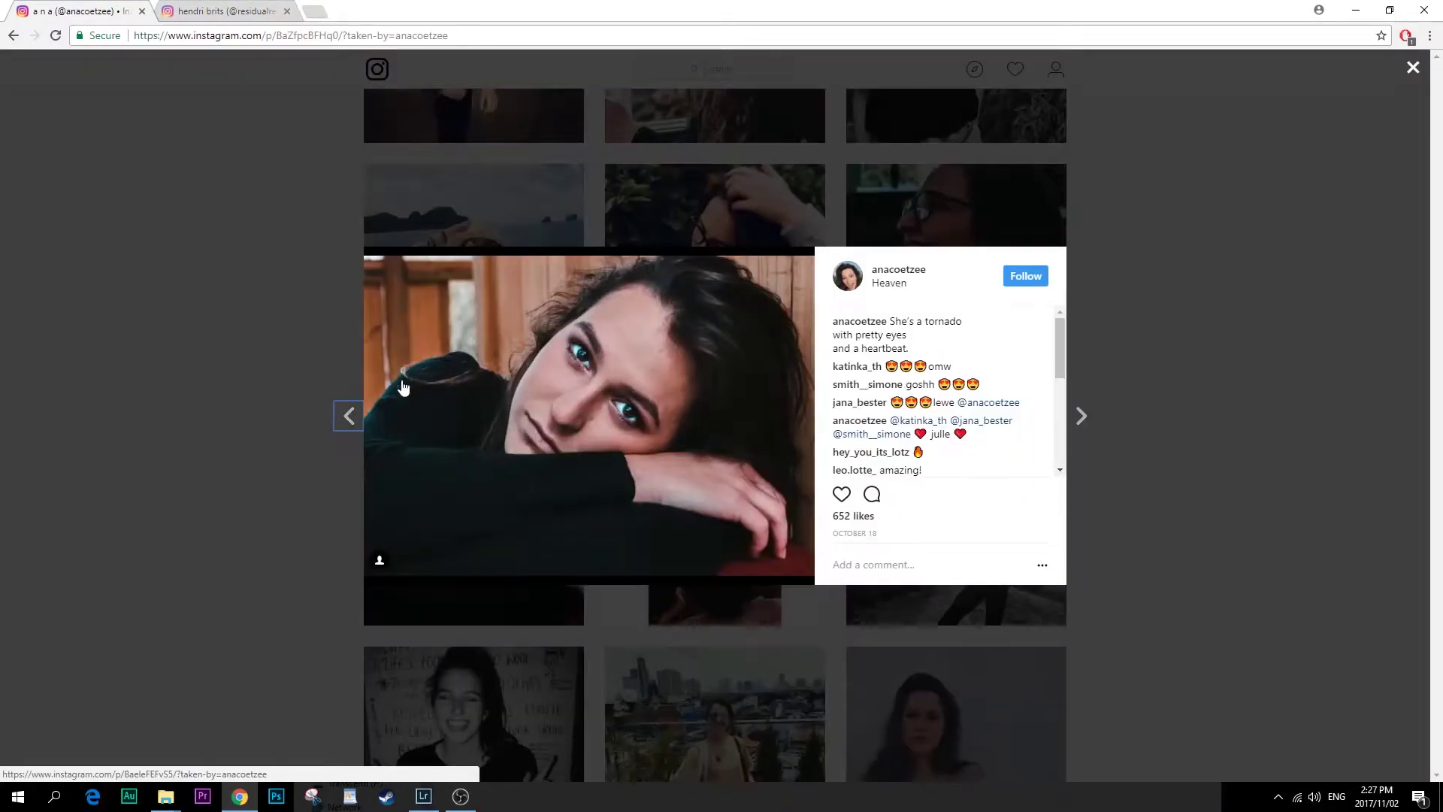
click(279, 340)
scroll(892, 475, down, 5)
scroll(884, 479, down, 4)
scroll(884, 480, up, 7)
scroll(734, 535, down, 4)
scroll(1040, 380, up, 9)
click(1424, 8)
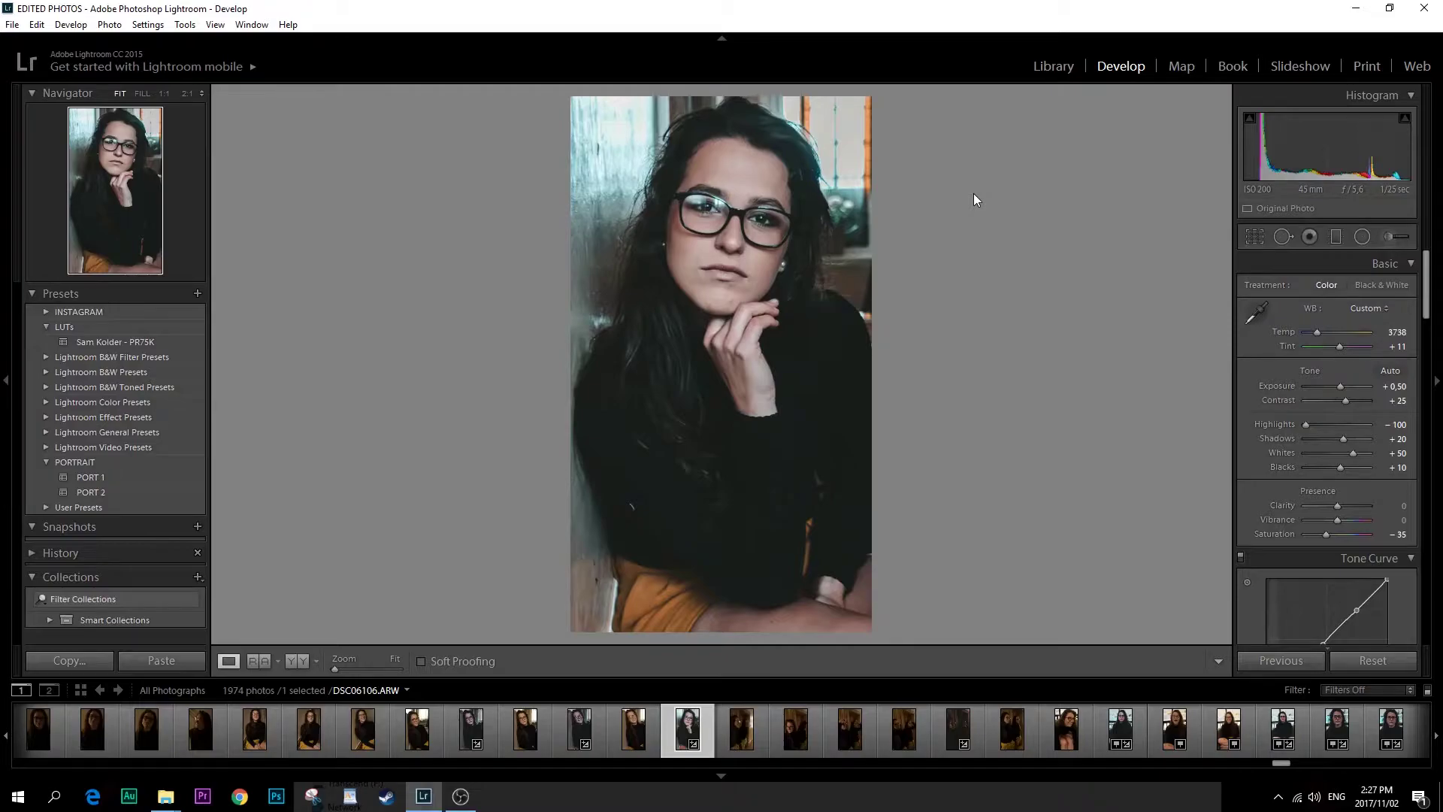
- Compare the edited portrait with its original side by side, and reset all of its develop settings
click(301, 661)
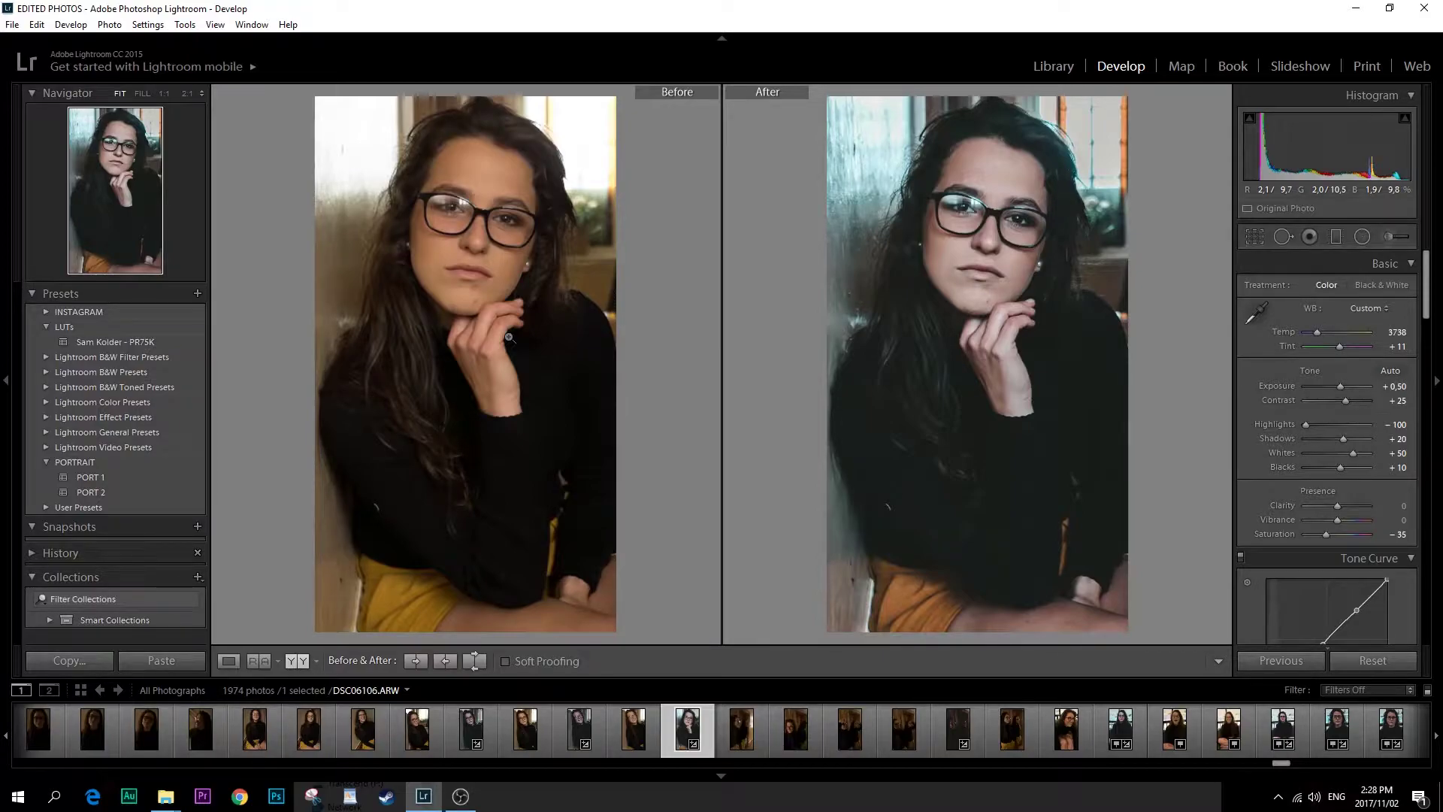
click(235, 661)
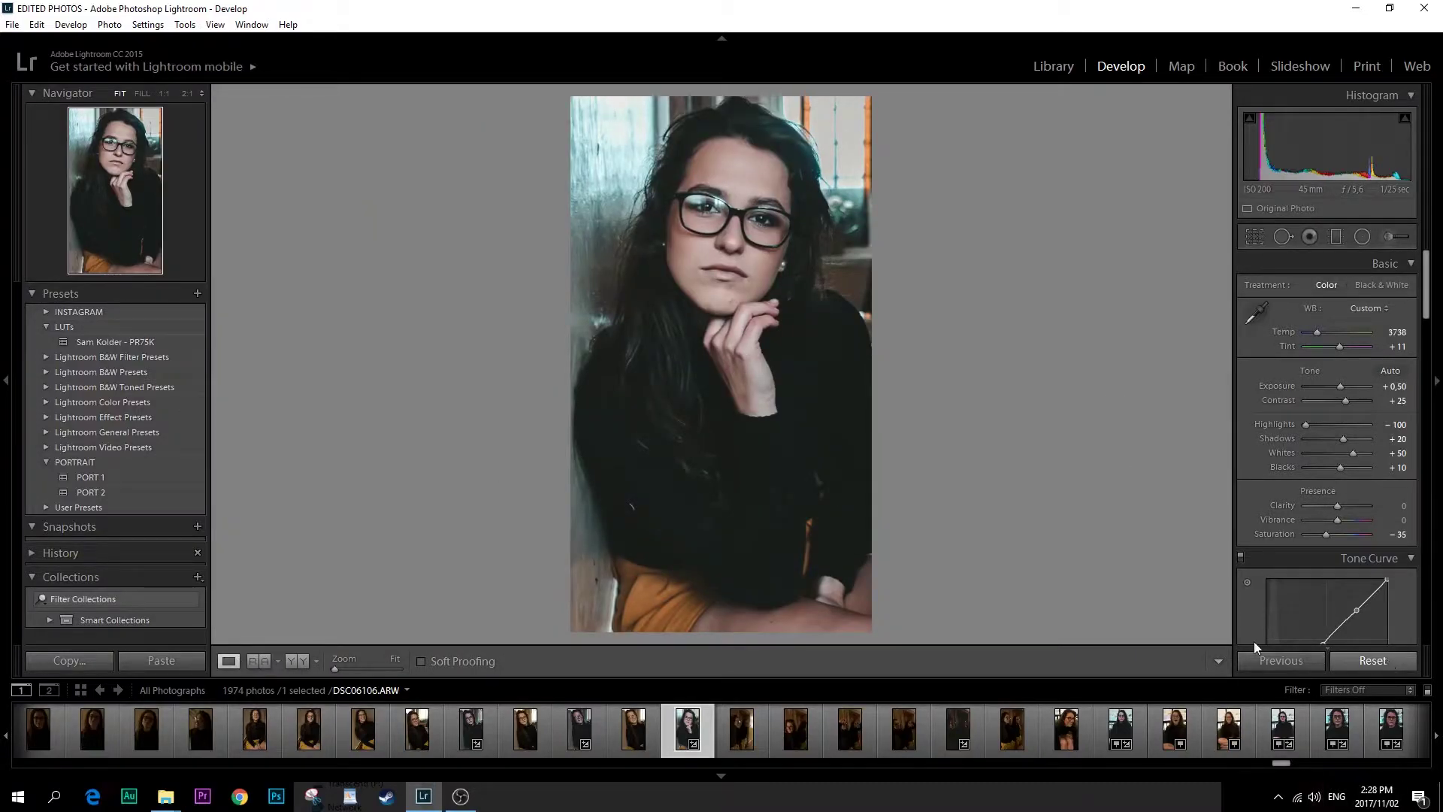
click(1369, 661)
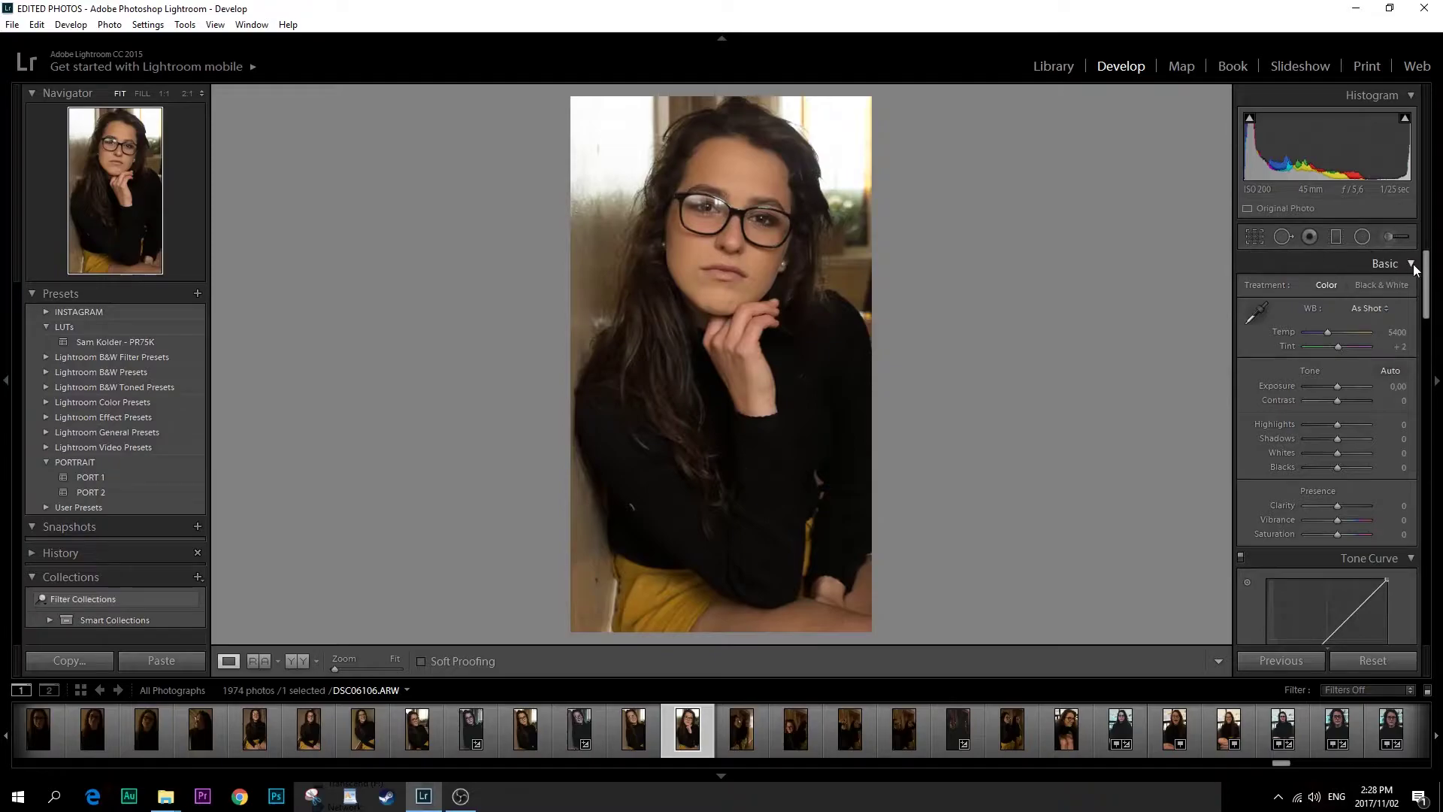
- Set the portrait's exposure to +0.30 and its contrast to +15
click(1390, 385)
text(0.30)
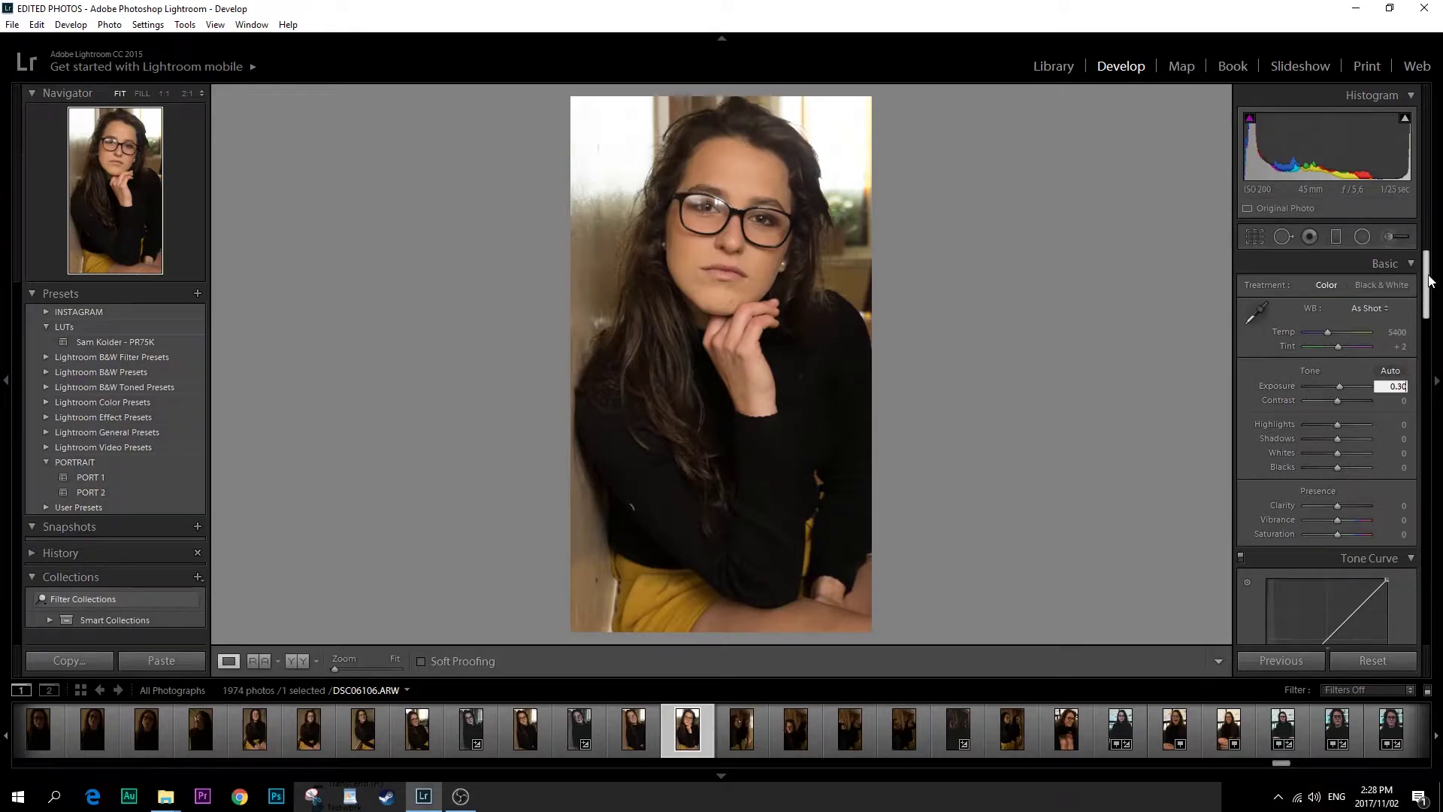
scroll(1432, 290, down, 1)
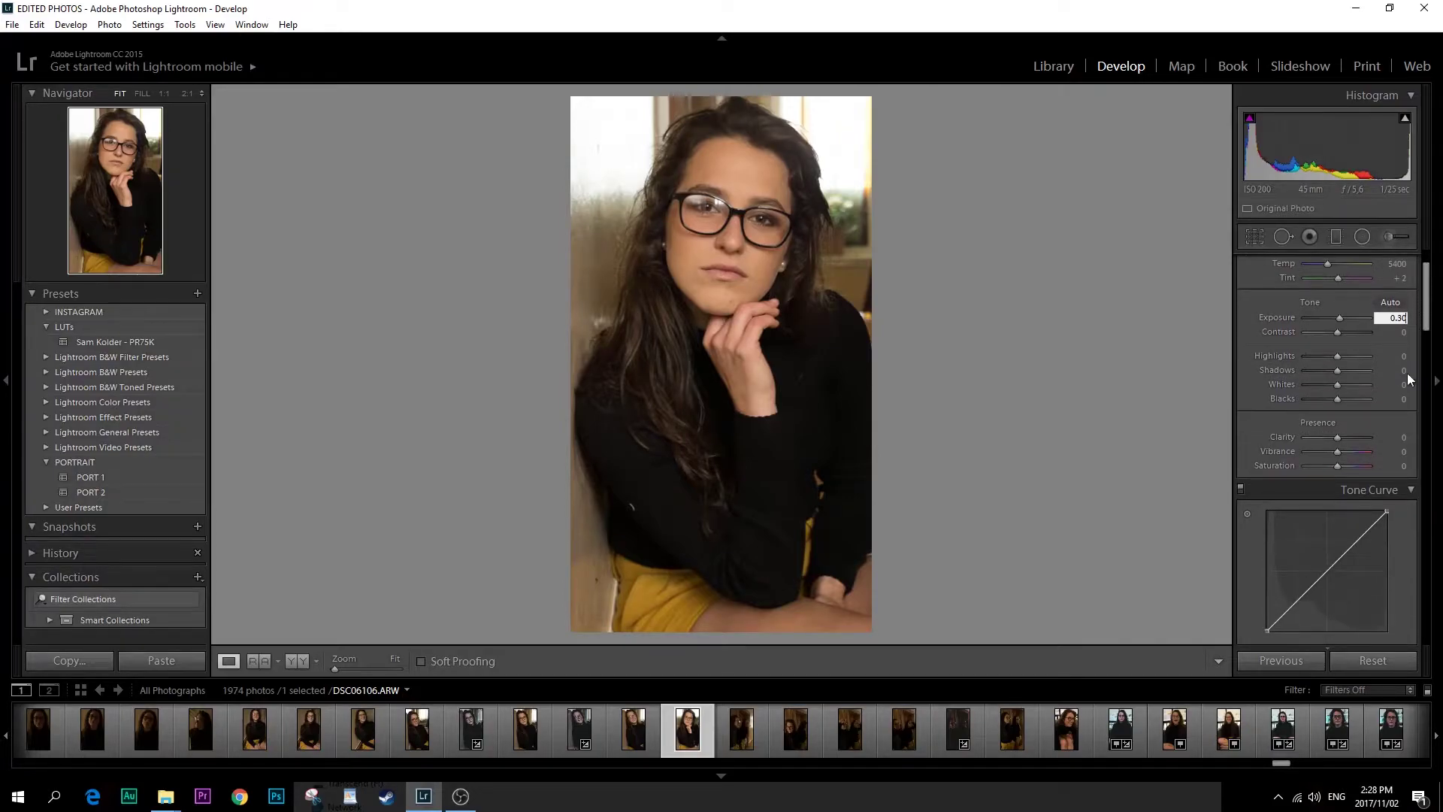
click(1401, 335)
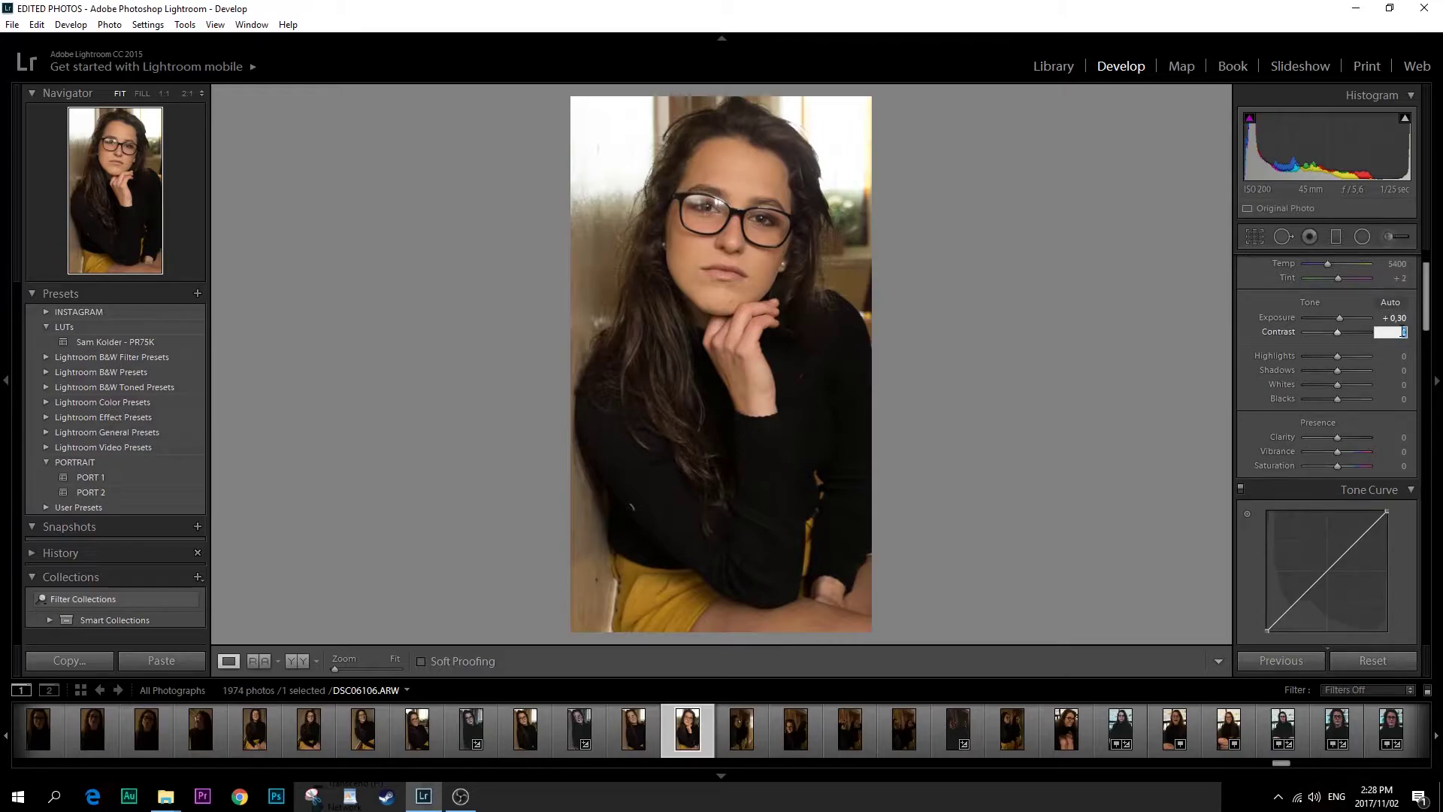
text(15)
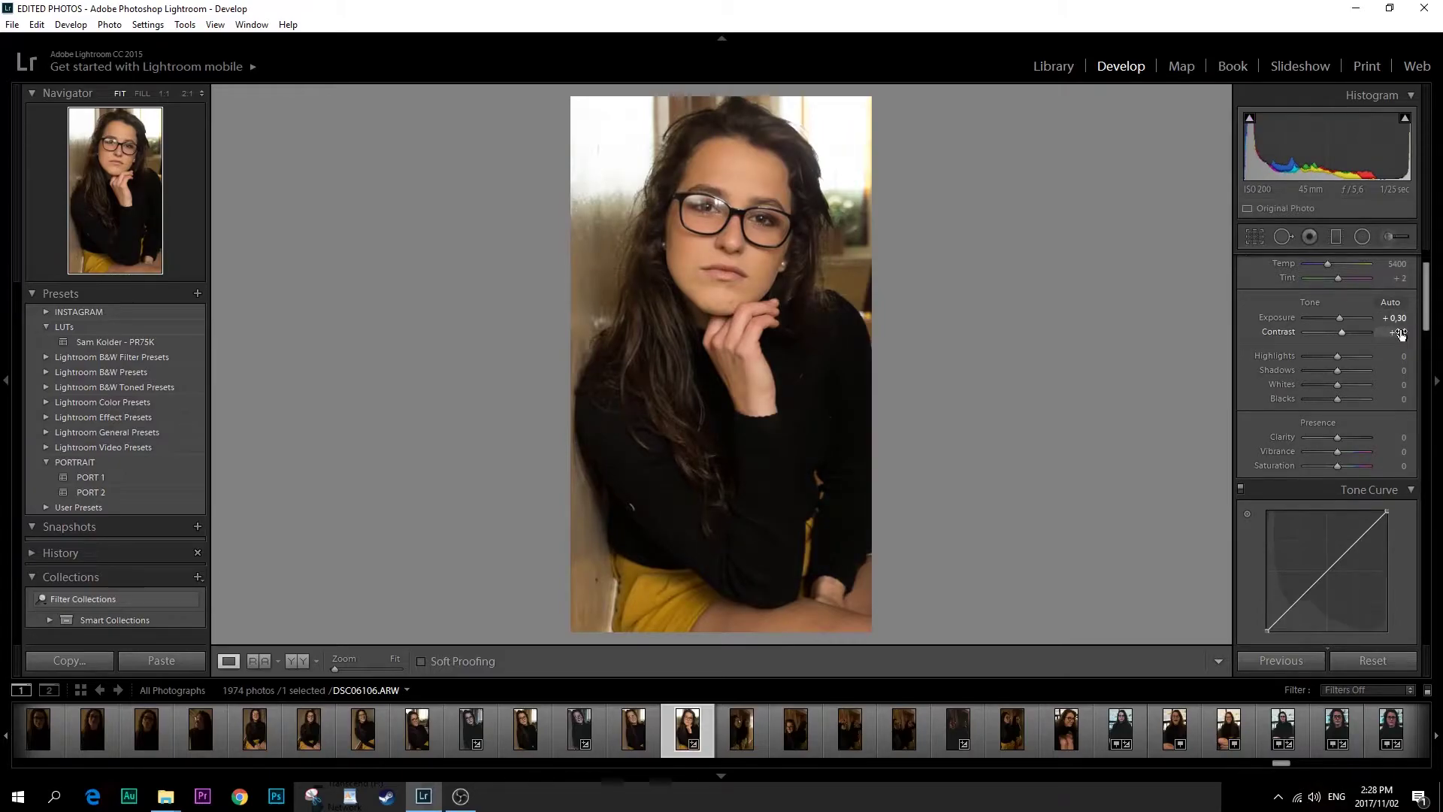
key(Return)
- Try negative contrast on the portrait, down to -59, and set the contrast back to +15
scroll(1430, 271, up, 2)
scroll(1430, 271, up, 1)
click(1396, 392)
text(-41)
key(Return)
drag(1324, 392, 1318, 392)
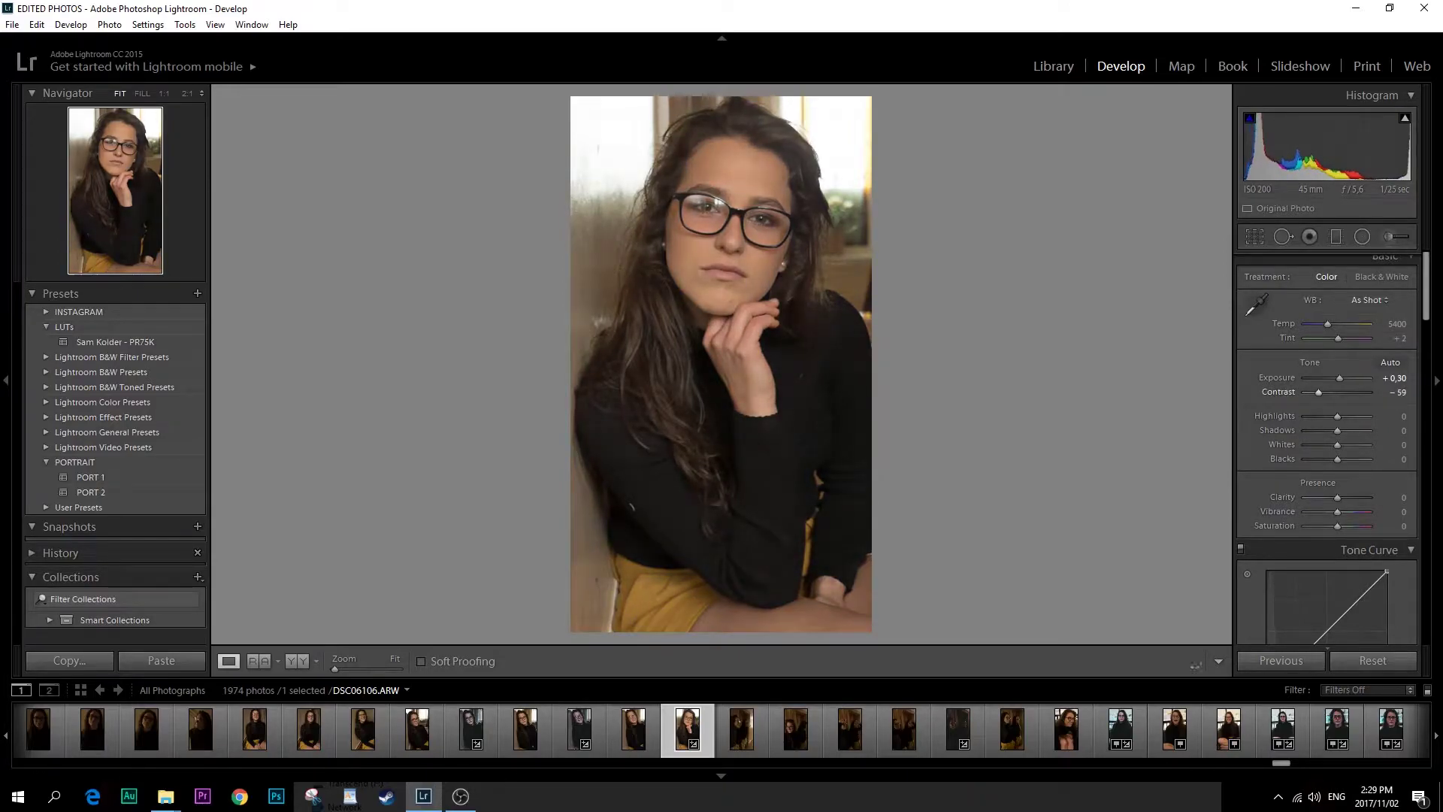
click(1396, 392)
text(15)
key(Return)
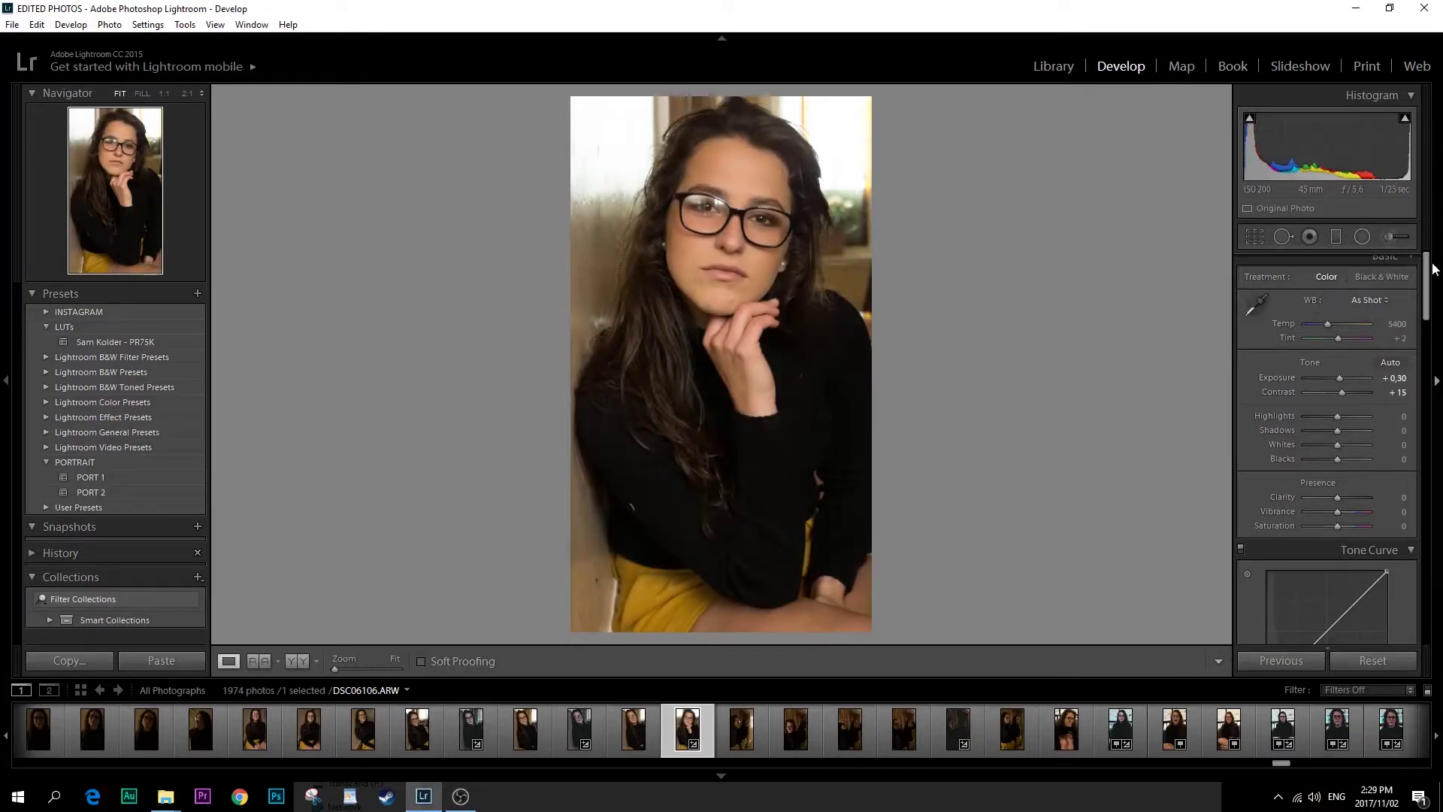
- Set the portrait's highlights to -100 in the Basic adjustments
drag(1426, 272, 1426, 290)
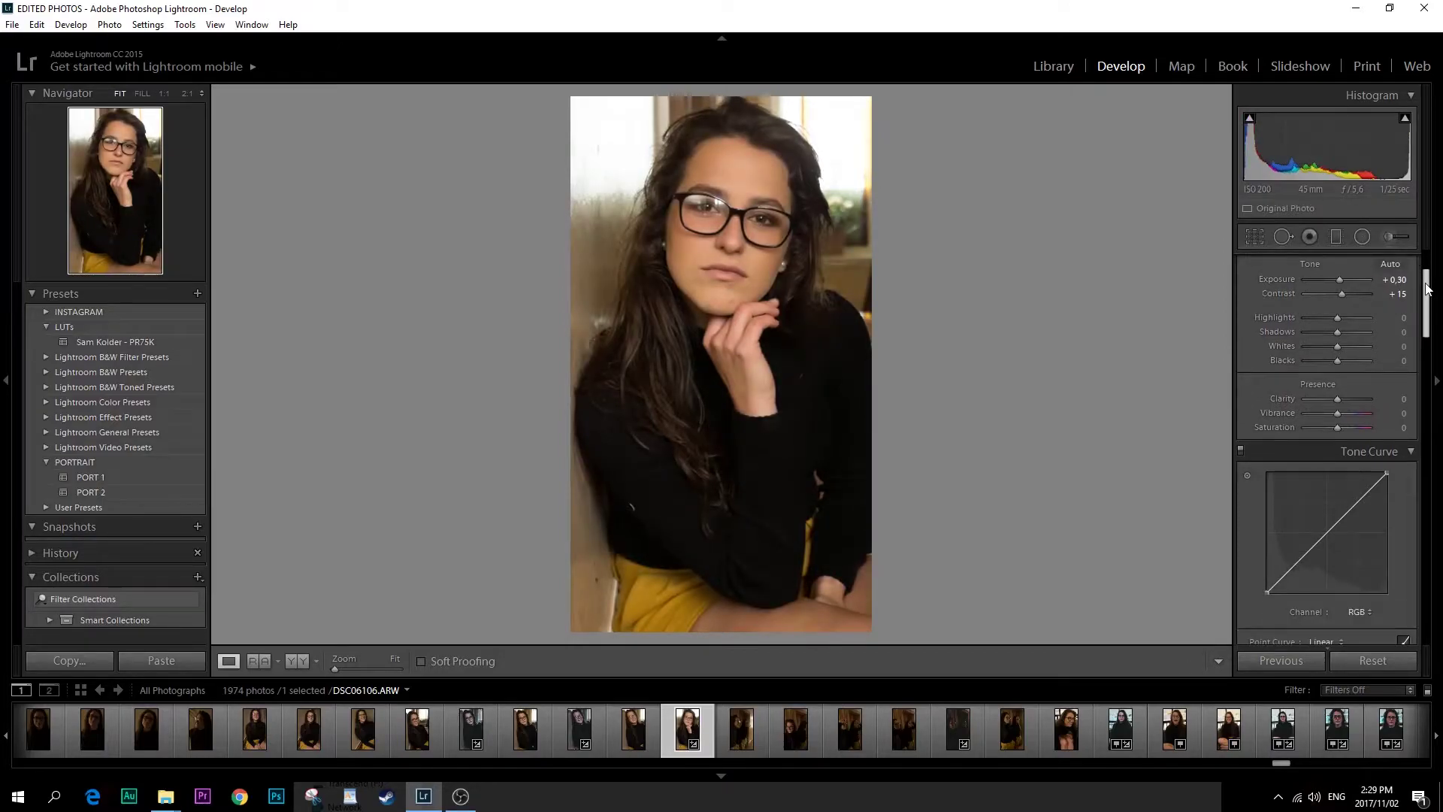
click(1399, 317)
text(-100)
key(Return)
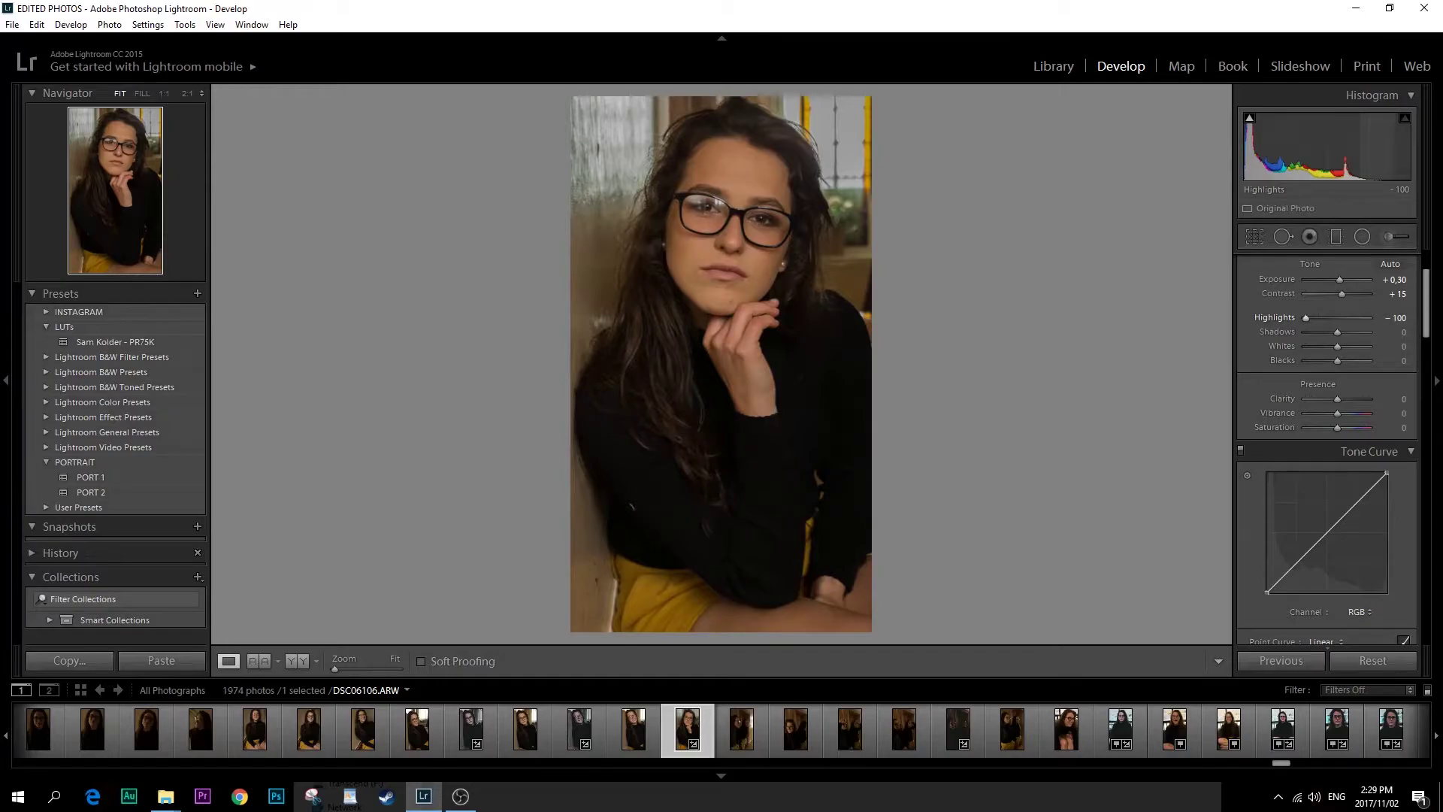
- Try the highlights at +100 for comparison, and set them back to -100
drag(1305, 317, 1368, 318)
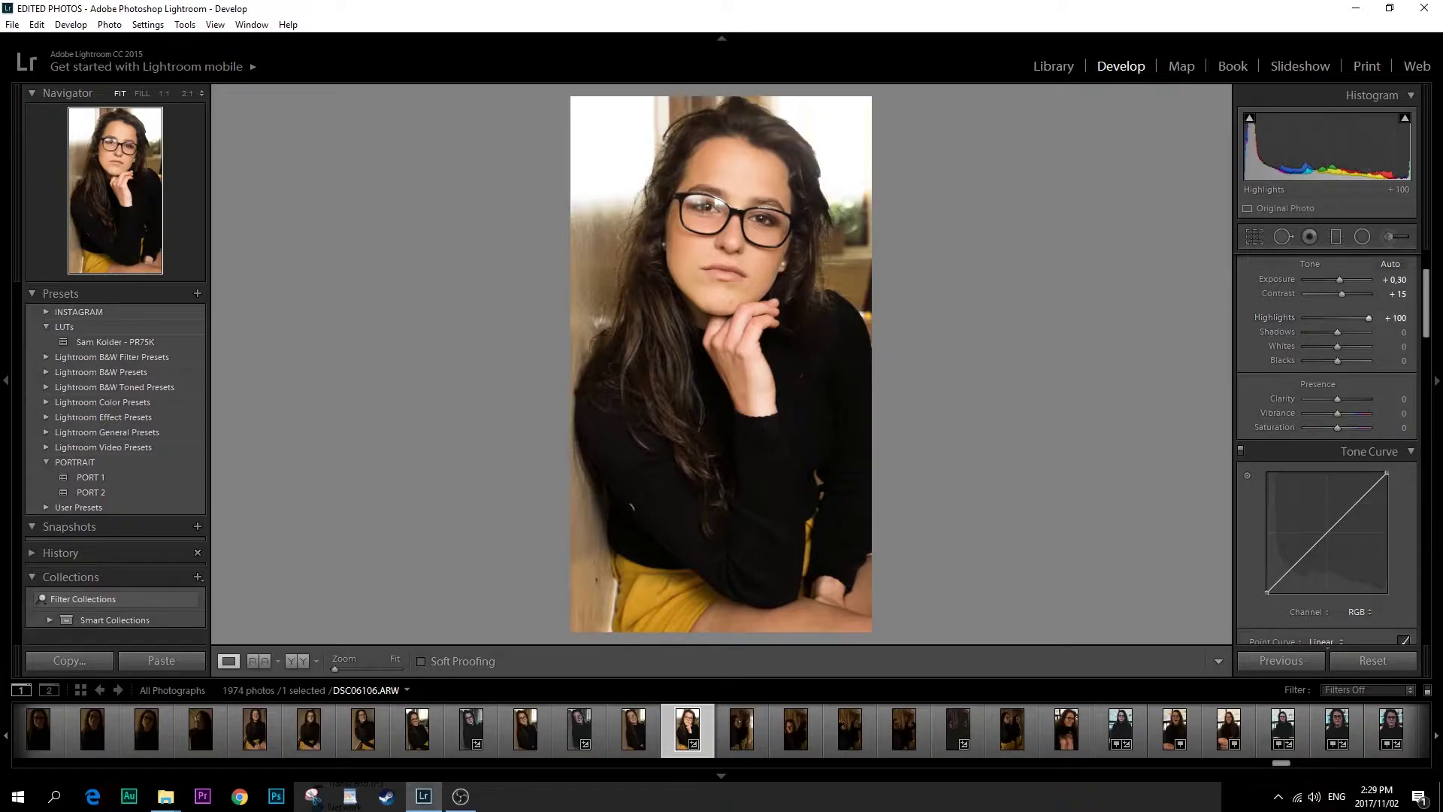
click(1399, 318)
text(-100)
key(Return)
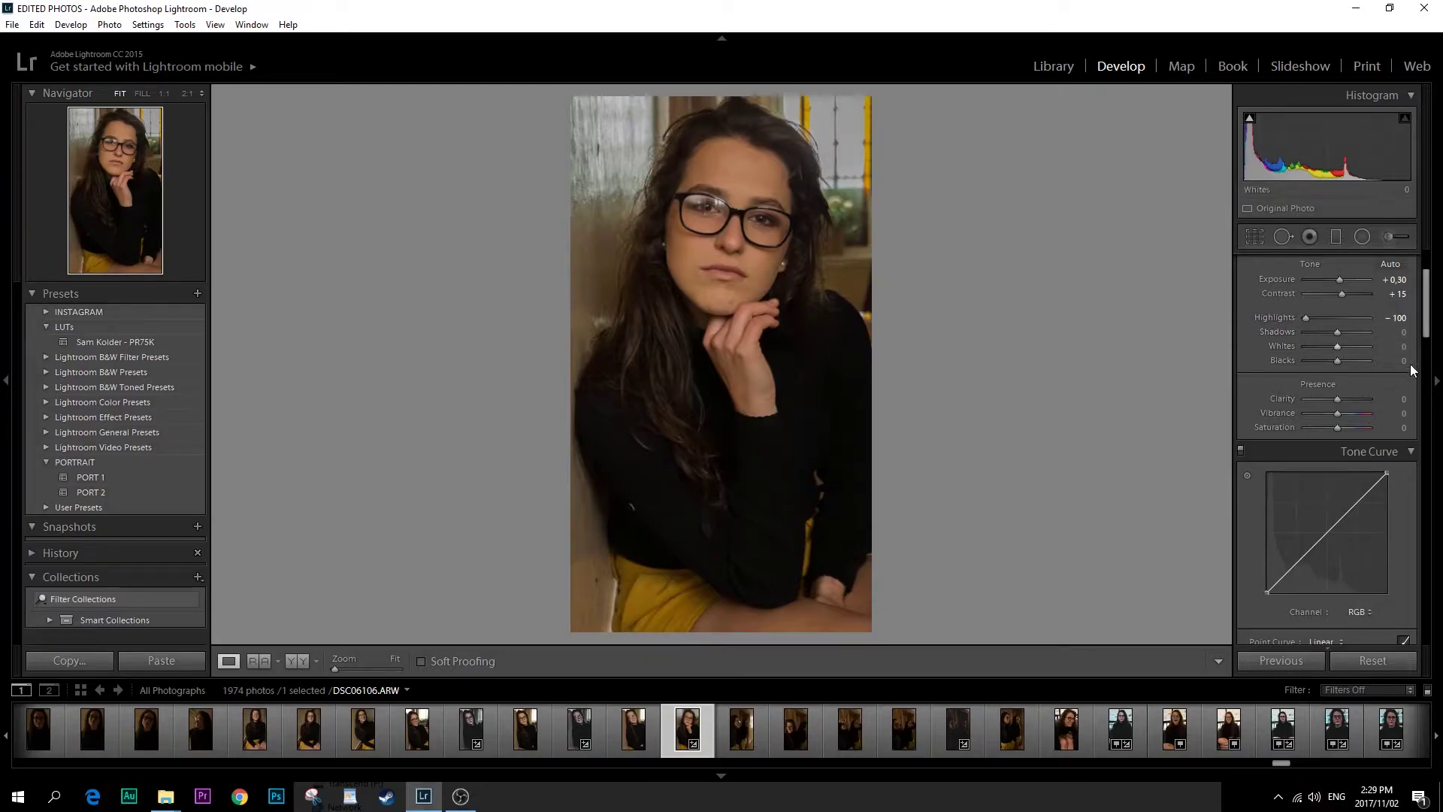
- Set the portrait's shadows to +20 and inspect the dark hair area at 1:1 magnification
click(1403, 332)
text(20)
key(Return)
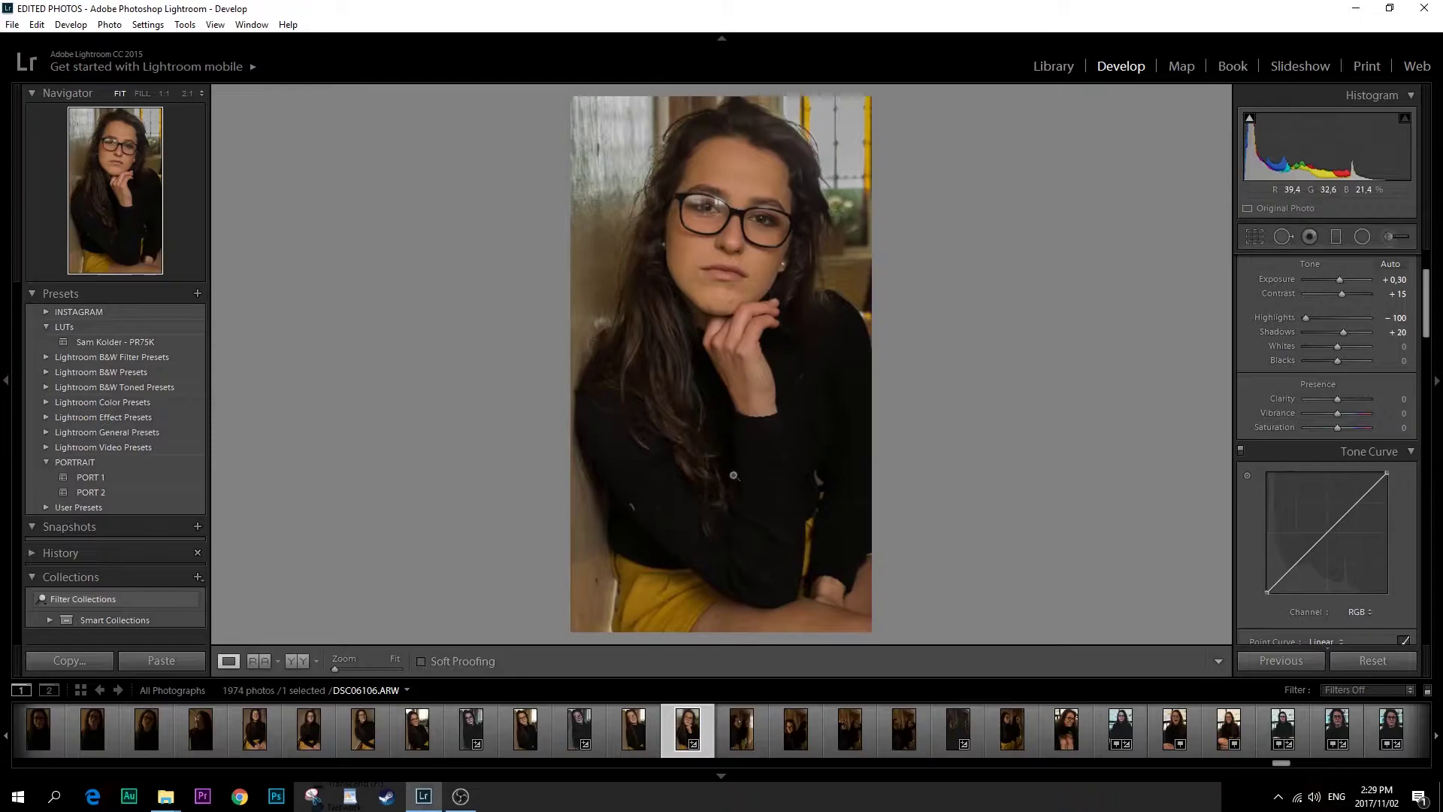
drag(671, 236, 817, 2)
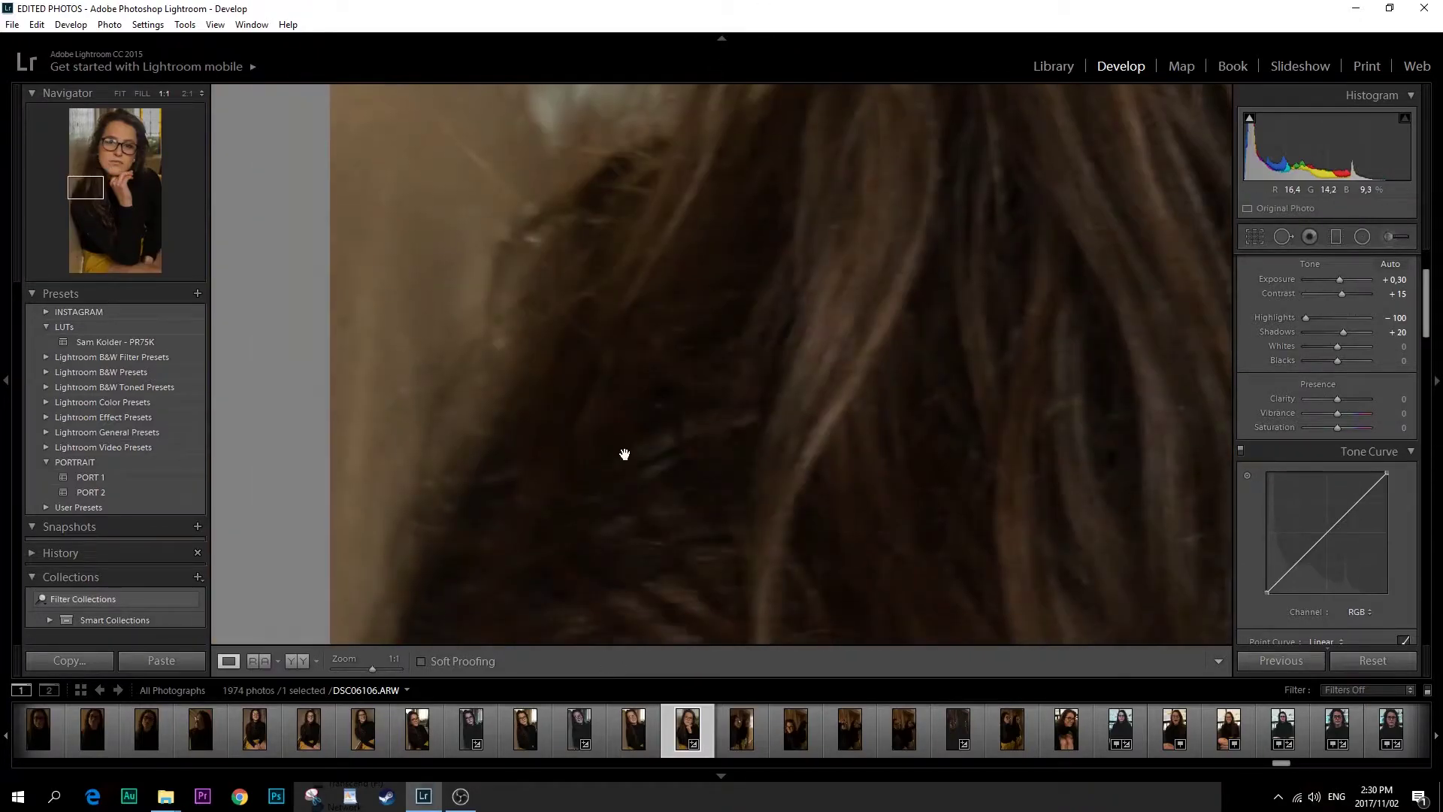
drag(628, 451, 668, 492)
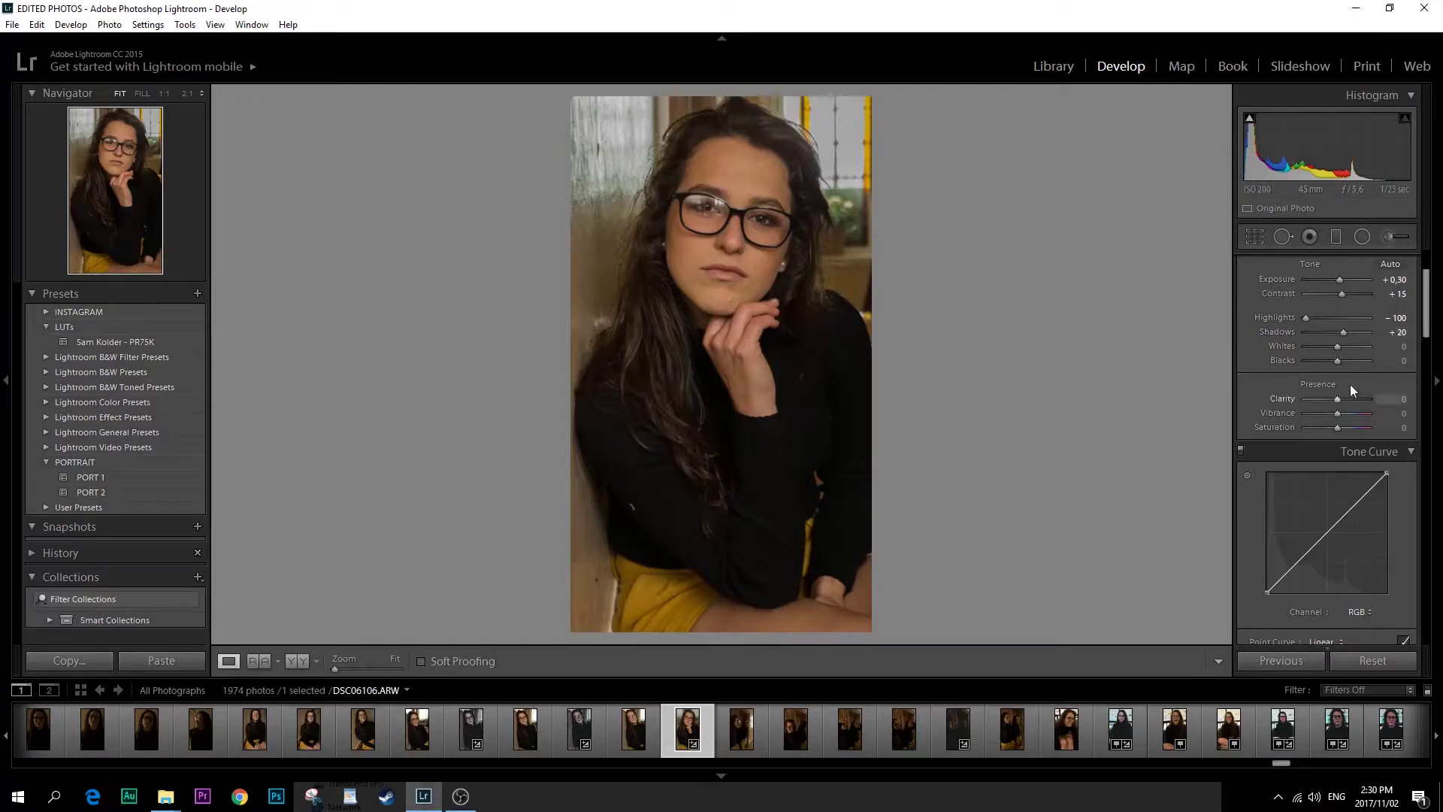
- Try the shadows at -33 for comparison, and set them back to +20
click(1397, 332)
text(-33)
key(Return)
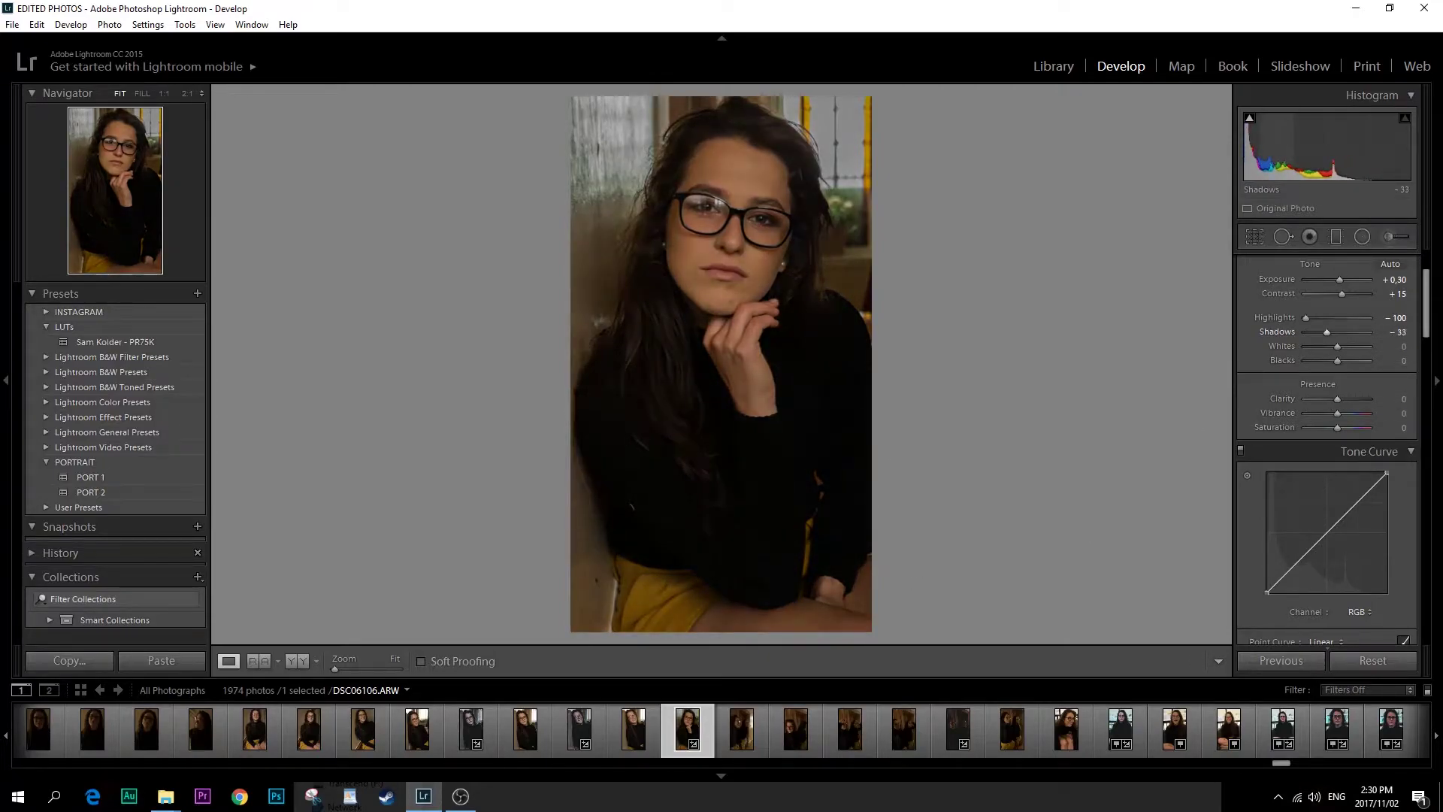
click(1384, 332)
text(2)
key(Return)
text(0)
key(Return)
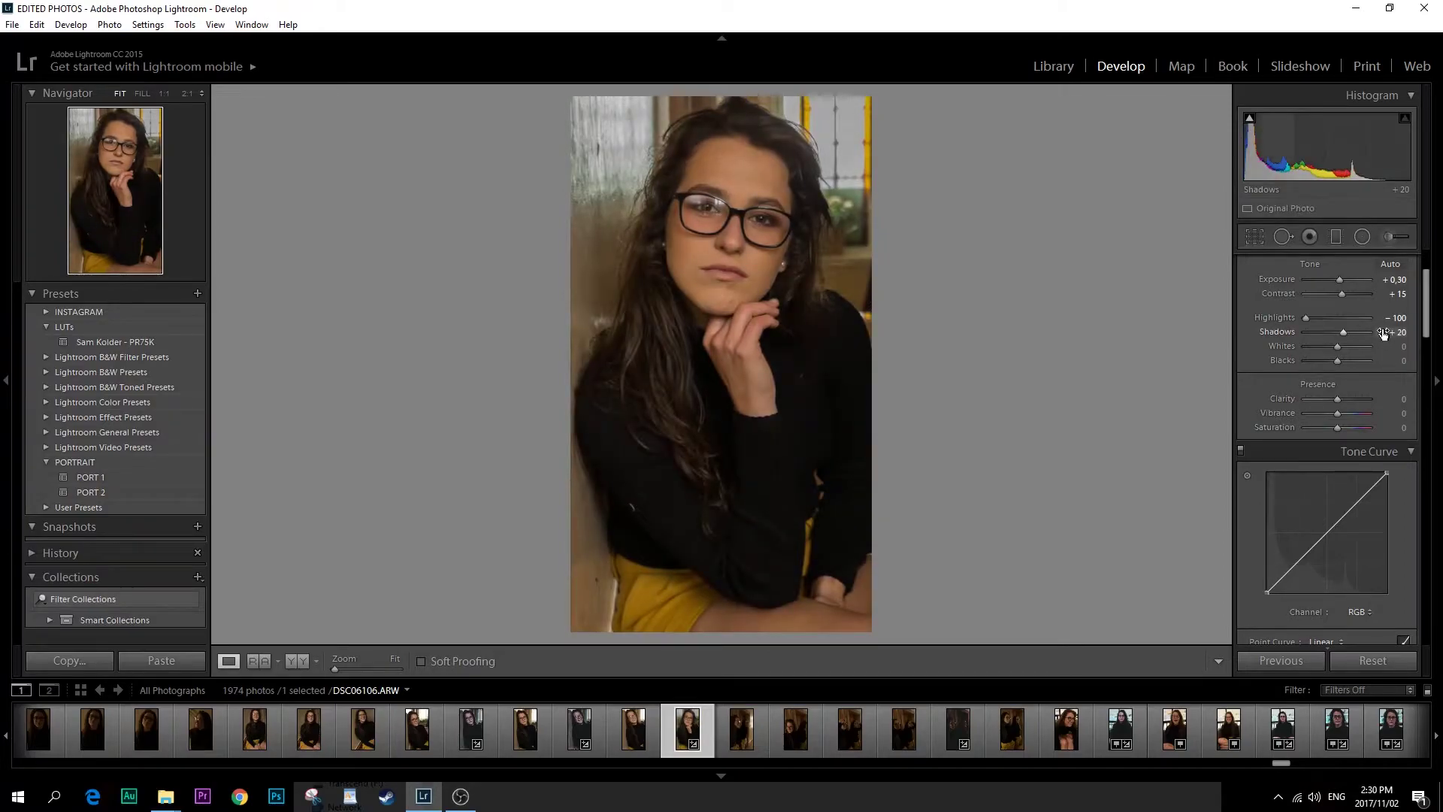
- Set the portrait's whites to +50 and its blacks to +10
click(1402, 346)
text(50)
key(Return)
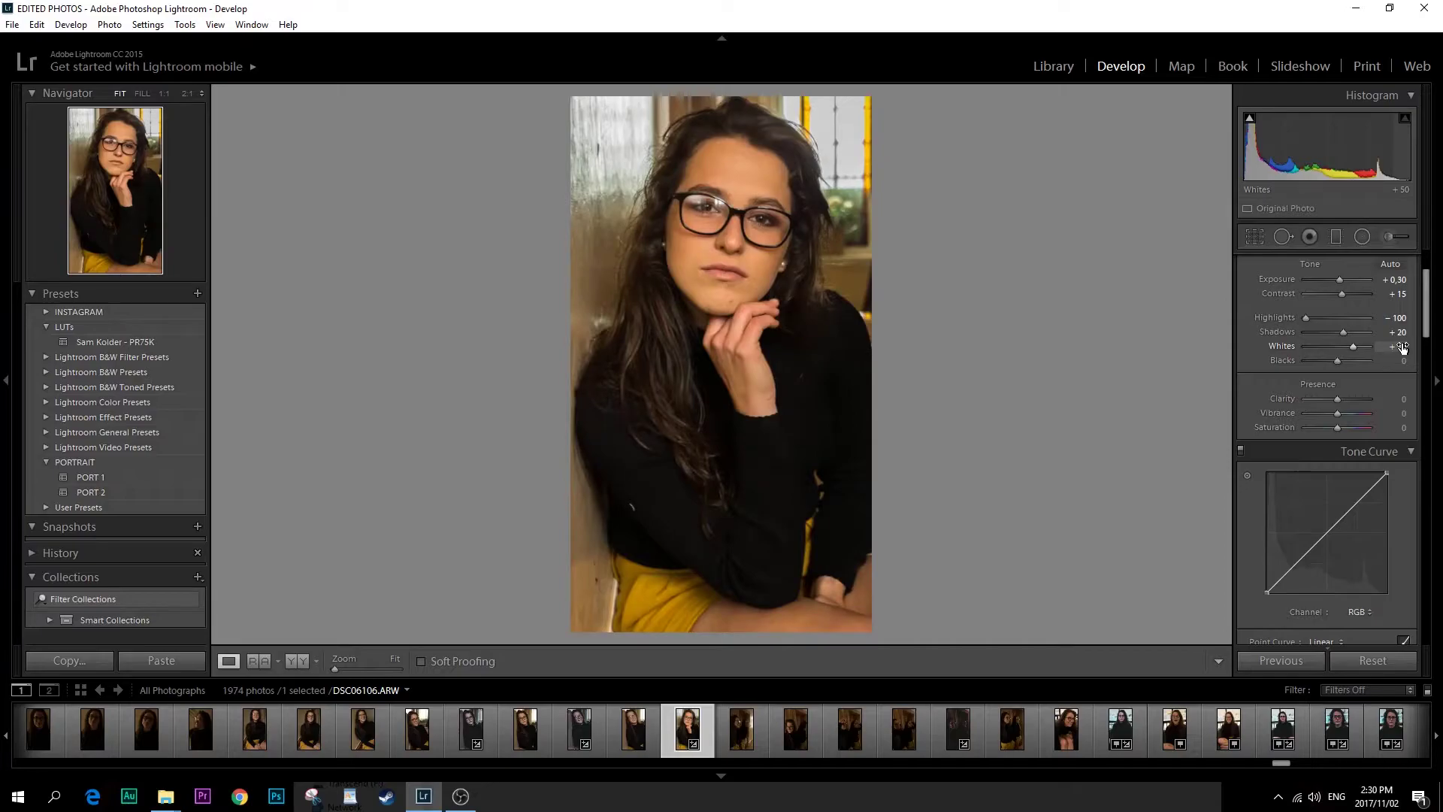
click(1404, 360)
text(10)
key(Return)
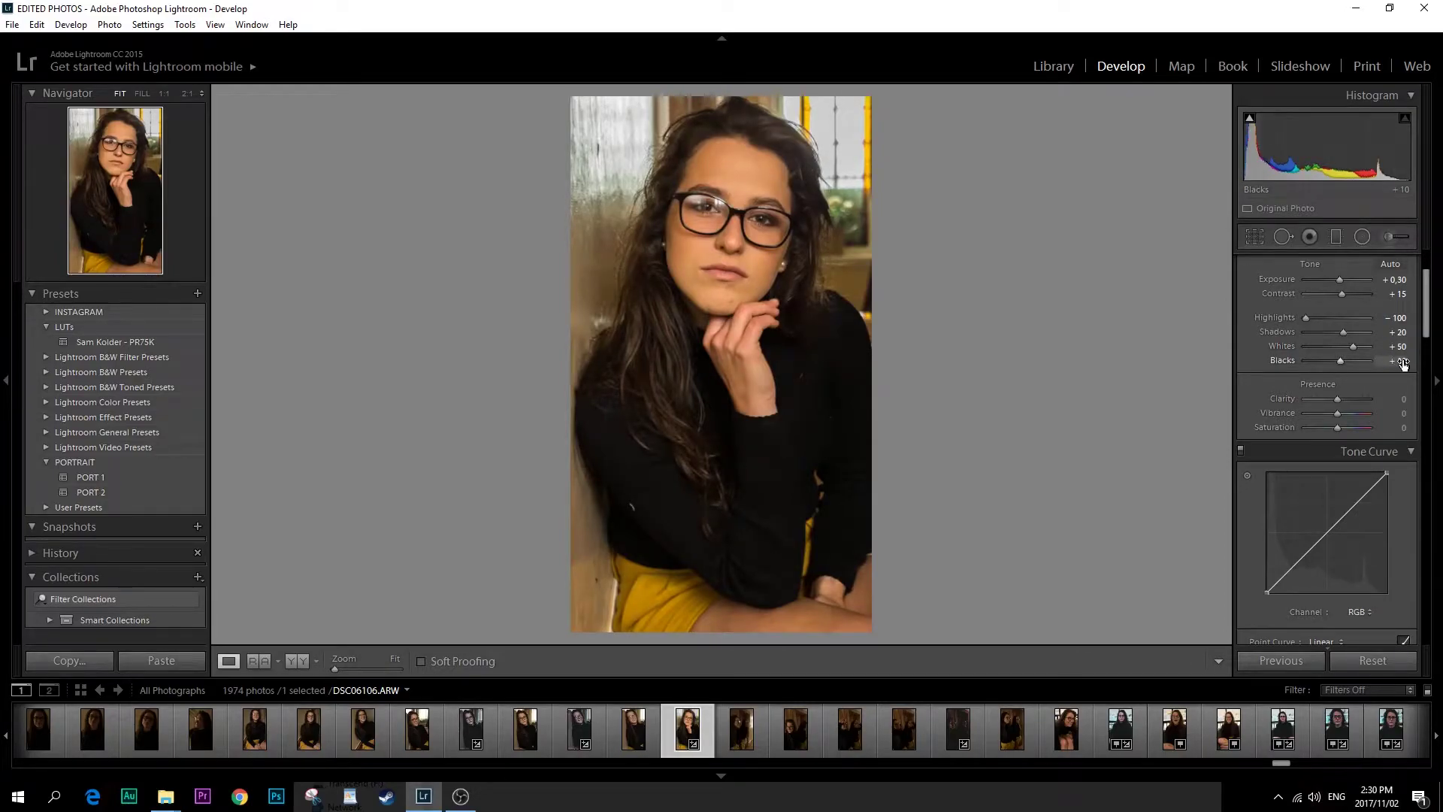
- Set the portrait's overall saturation to -35 in the Presence adjustments
mouse_move(1431, 279)
mouse_down()
mouse_move(1441, 303)
mouse_move(1439, 286)
mouse_up()
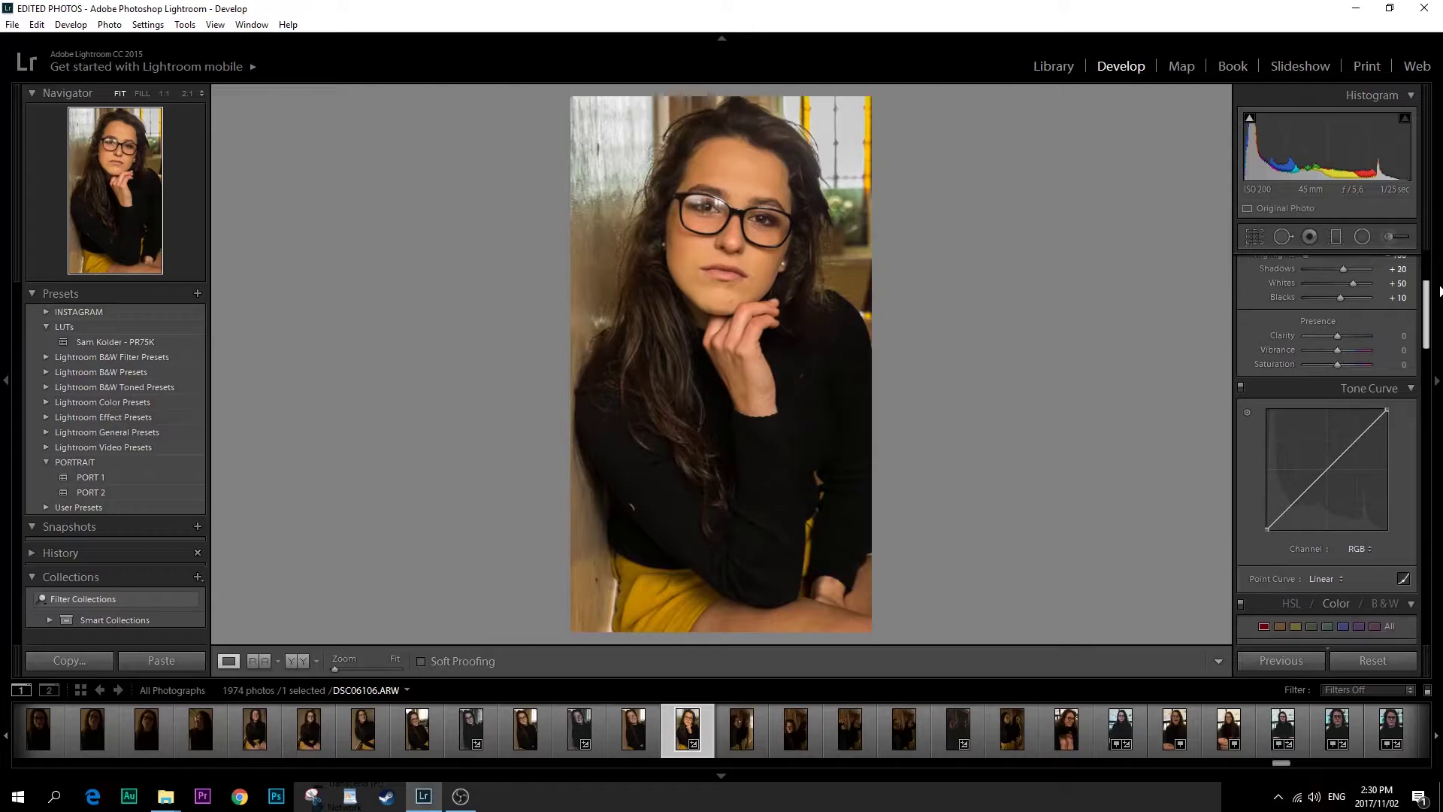
click(1400, 365)
text(-35)
key(Return)
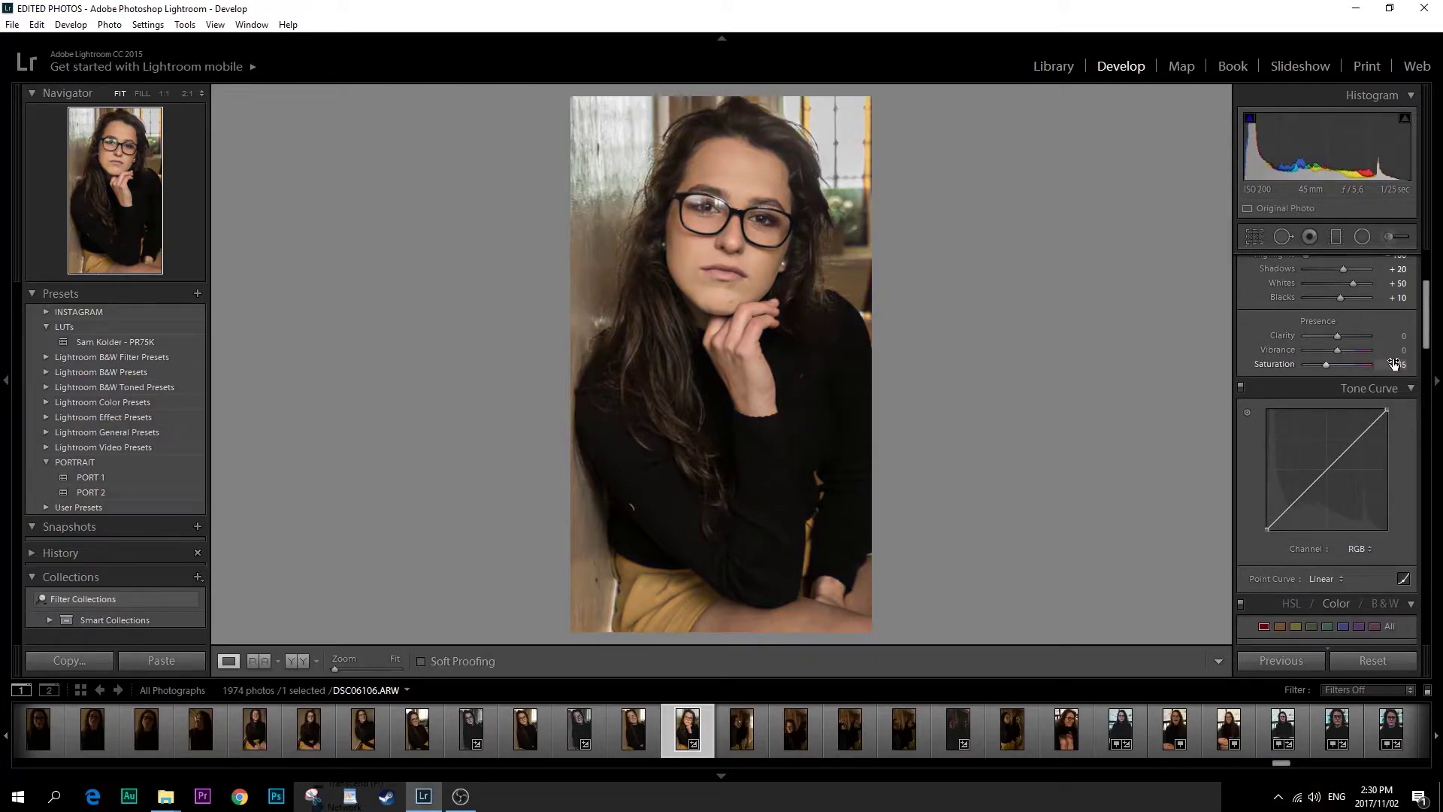
- Compare the portrait with its saturation at 0, and set the saturation back to -35
click(1396, 364)
text(0)
key(Return)
click(1401, 366)
text(-35)
key(Return)
drag(1426, 304, 1433, 317)
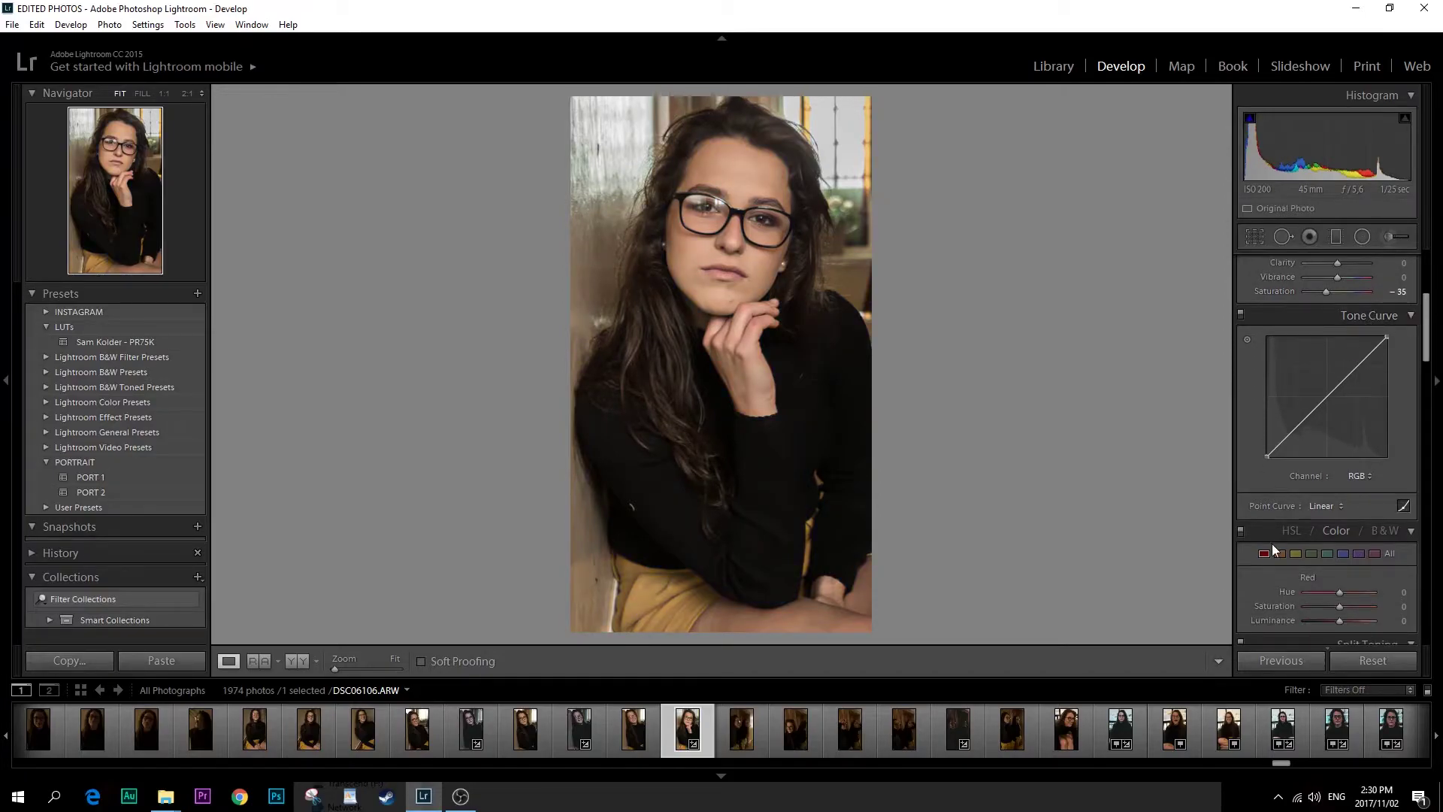
- Add three points to the RGB tone curve, in its shadows, midtones and highlights, each slightly below the diagonal
drag(1294, 433, 1300, 430)
click(1328, 399)
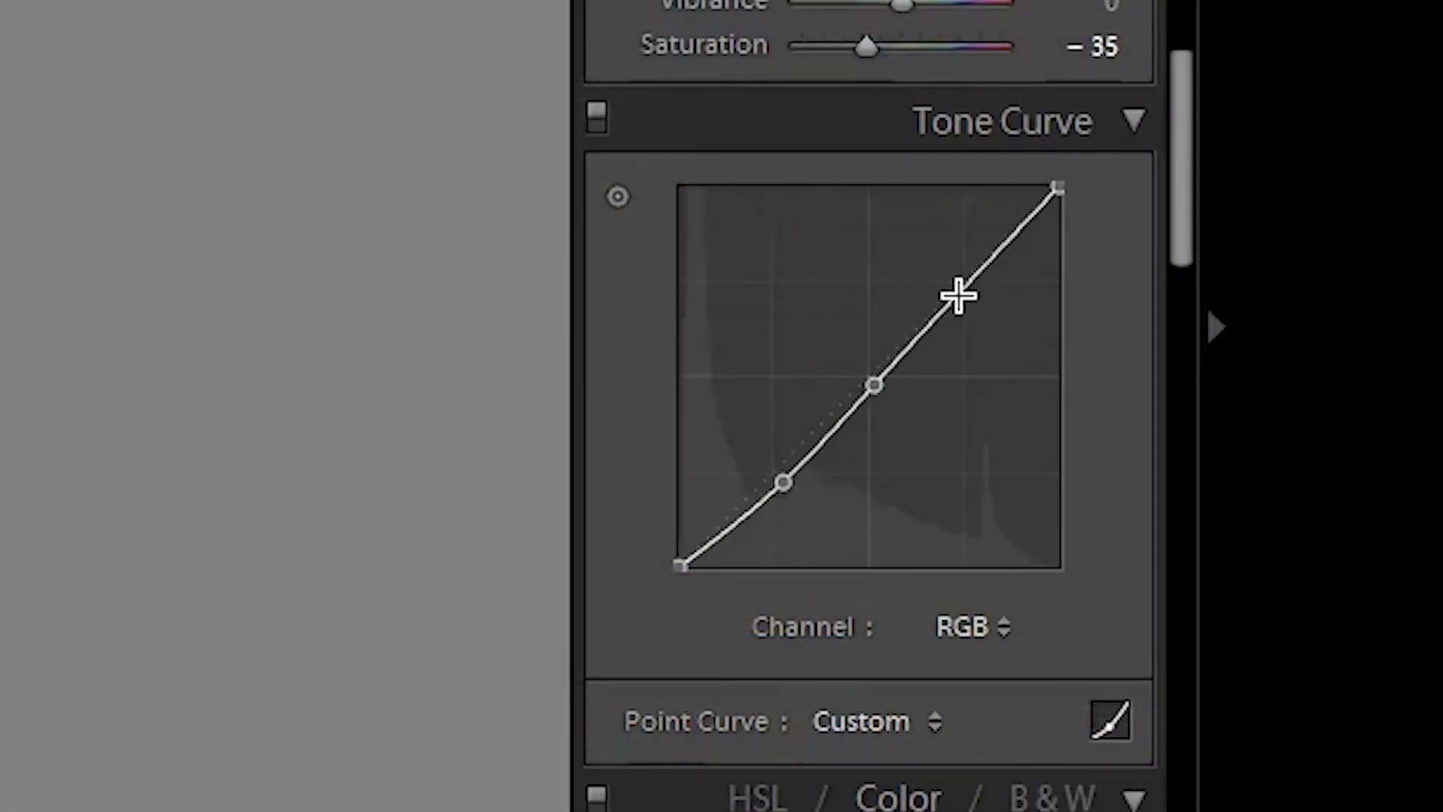
click(959, 298)
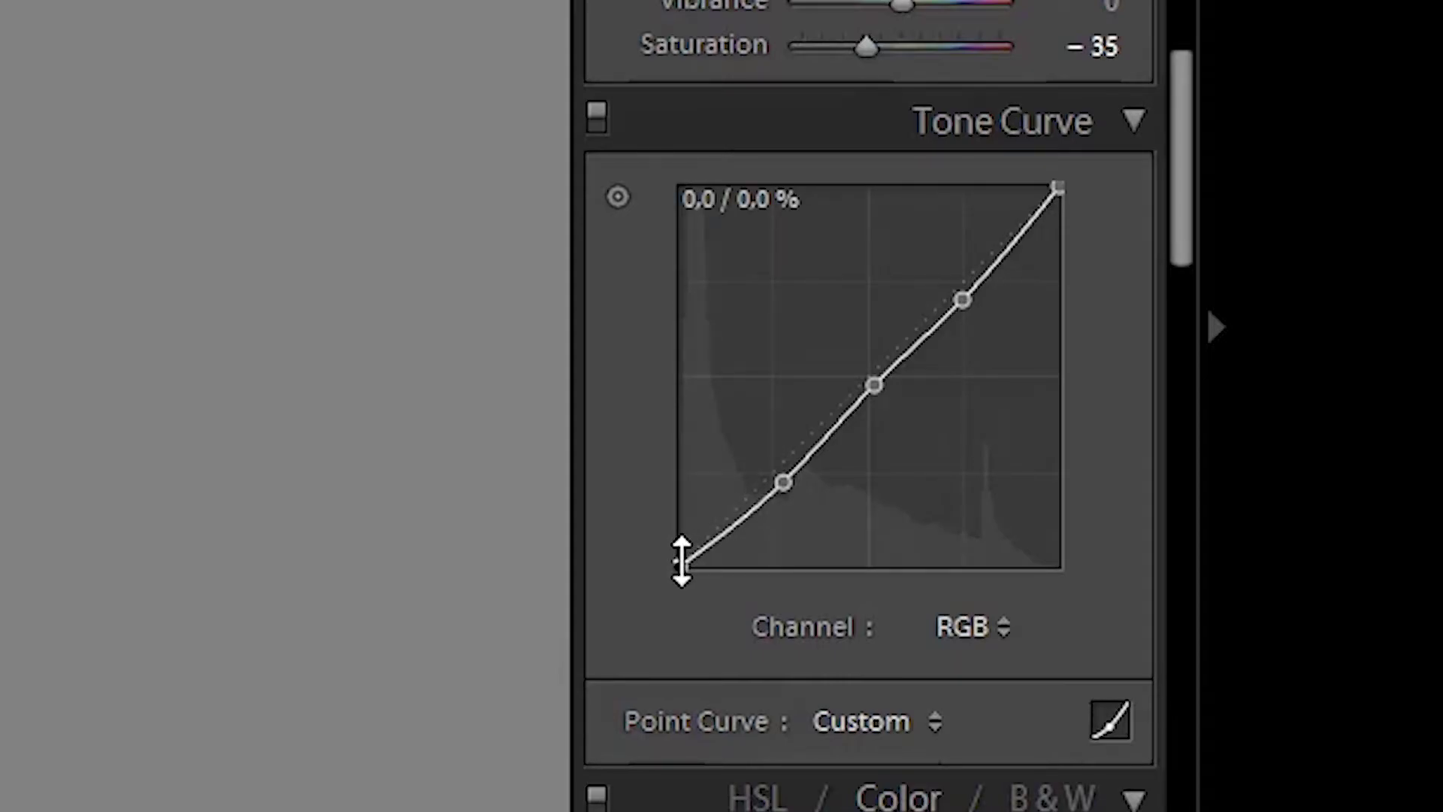
- Raise the black end of the RGB tone curve for faded blacks, and fine-tune its shadow and midtone points
drag(683, 557, 642, 552)
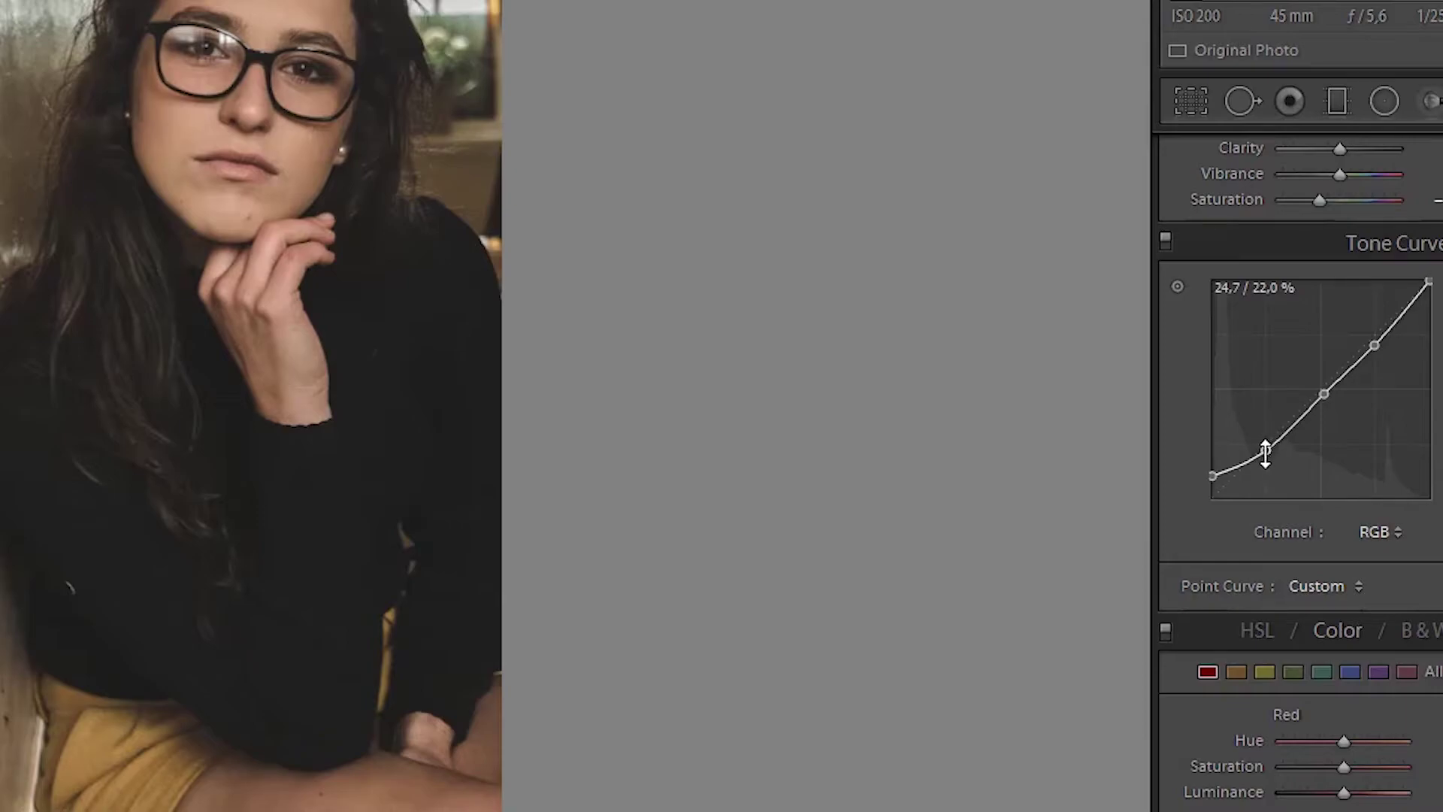
drag(1264, 451, 1270, 452)
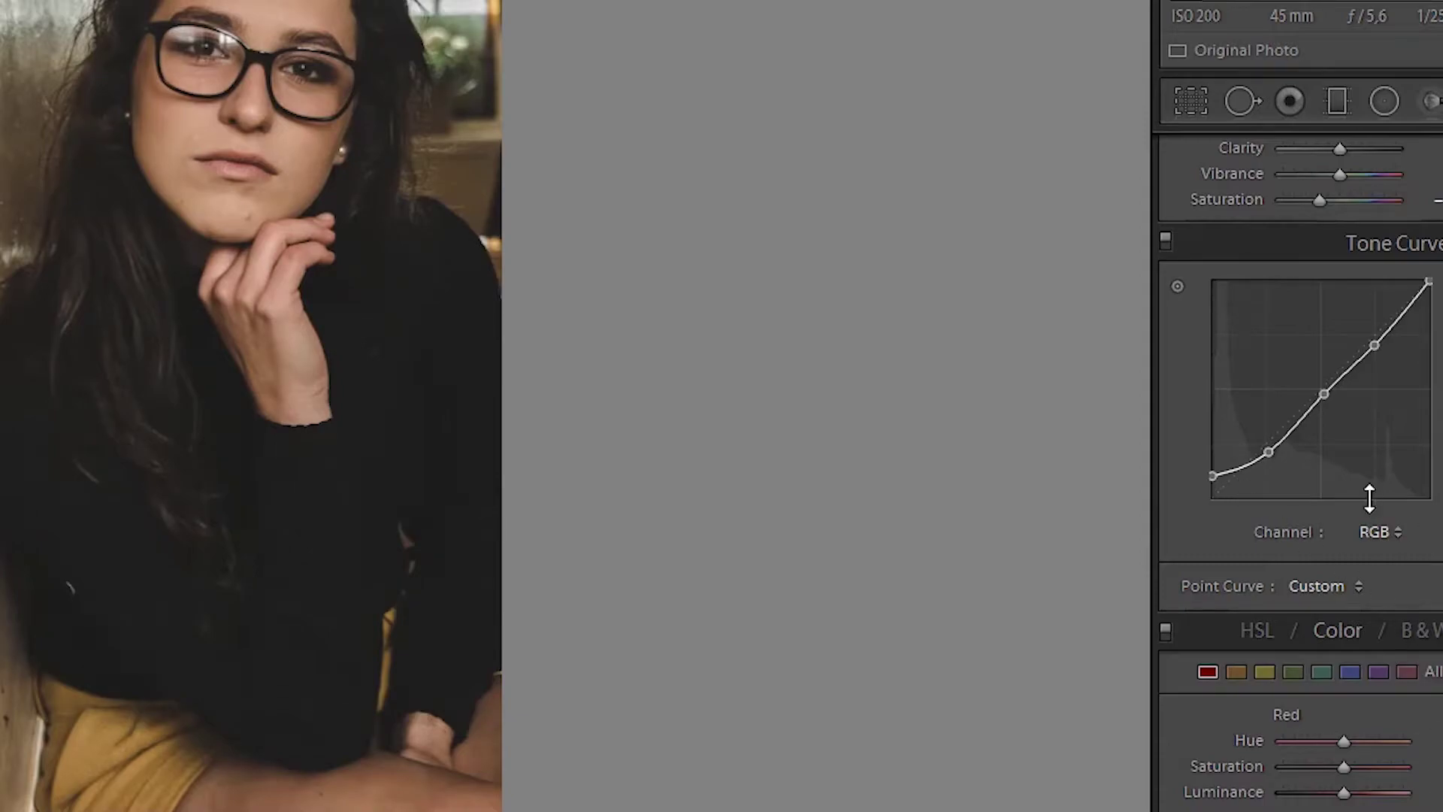
drag(1325, 395, 1313, 395)
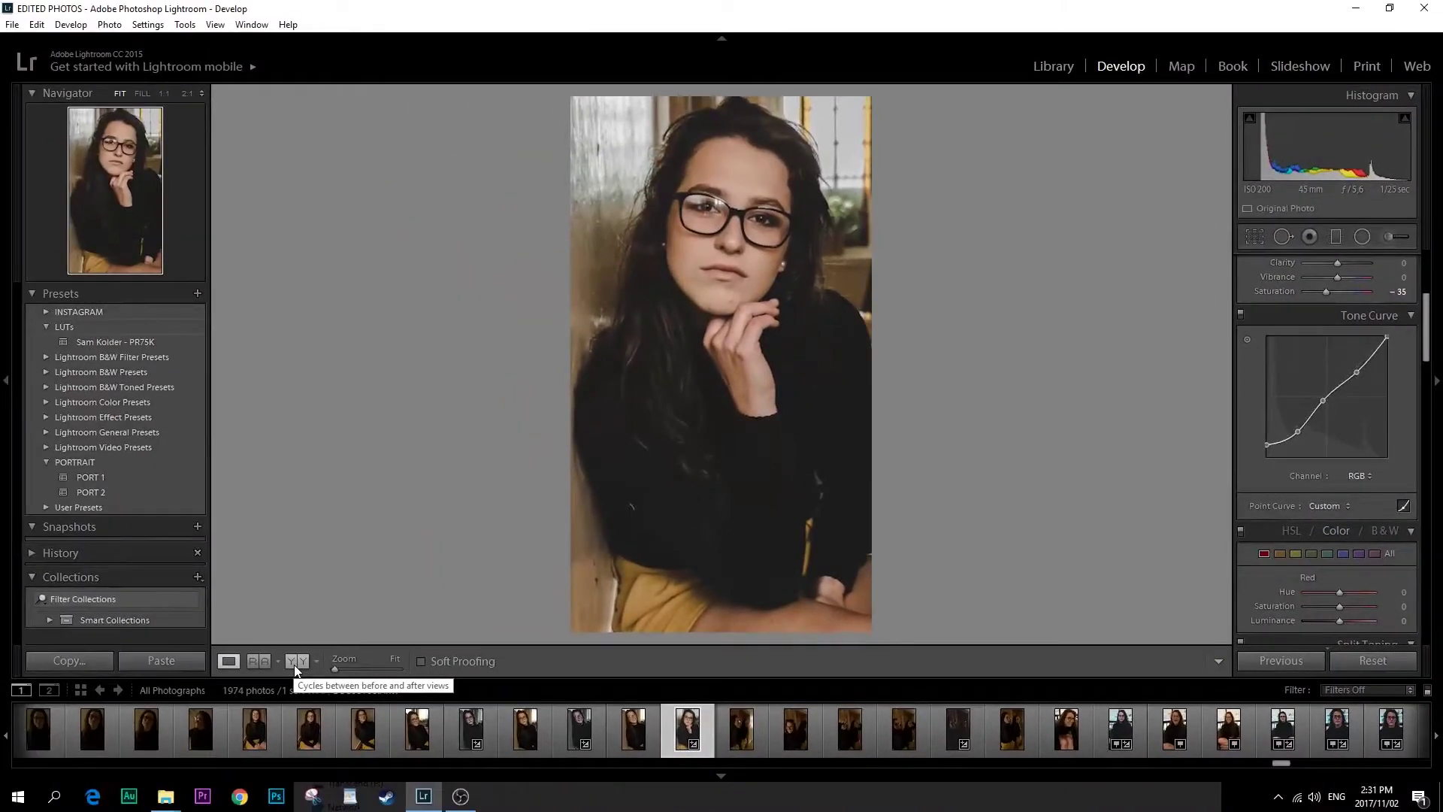
- Compare the portrait side by side with its original, and raise the tone curve's highlight point to about 75 %
click(295, 664)
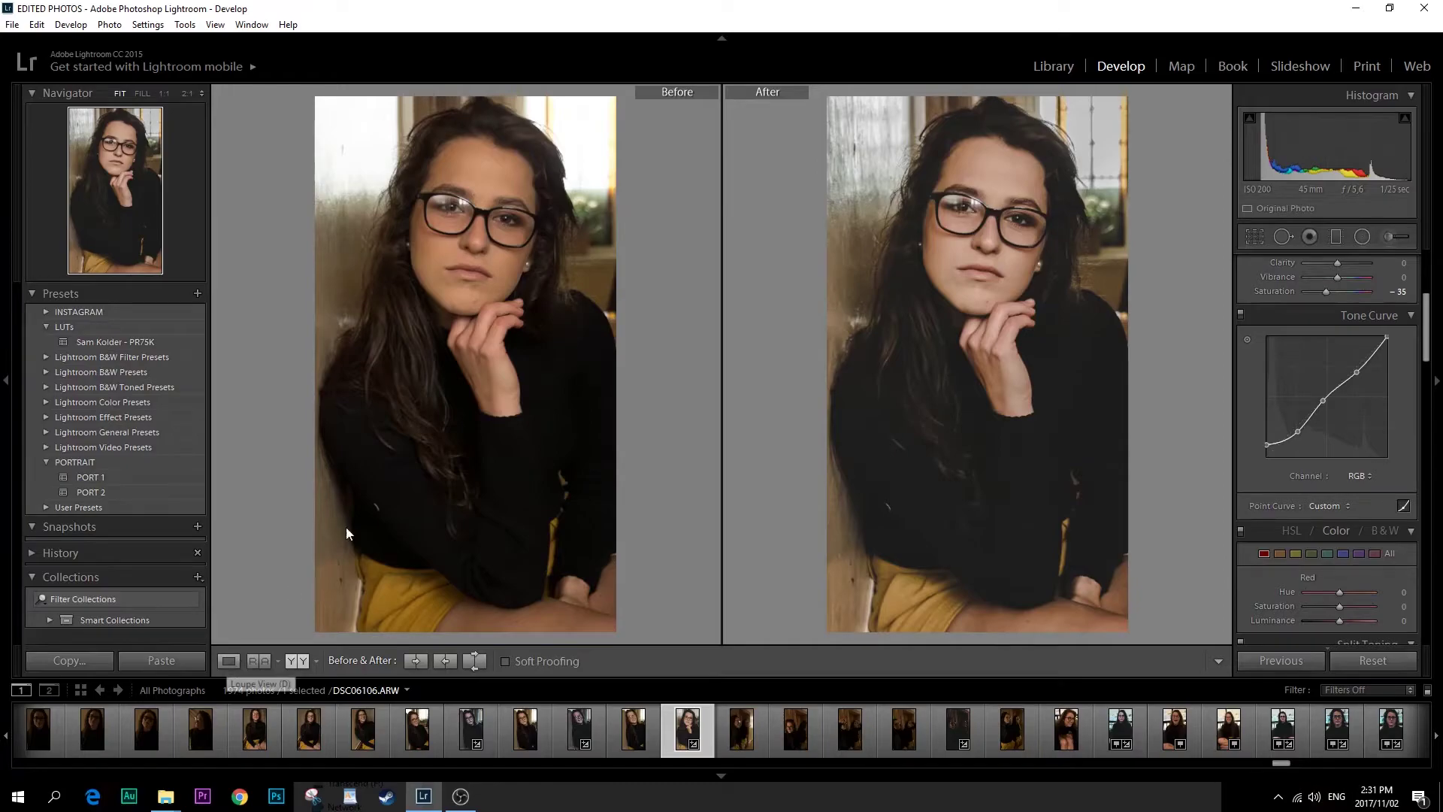
click(229, 662)
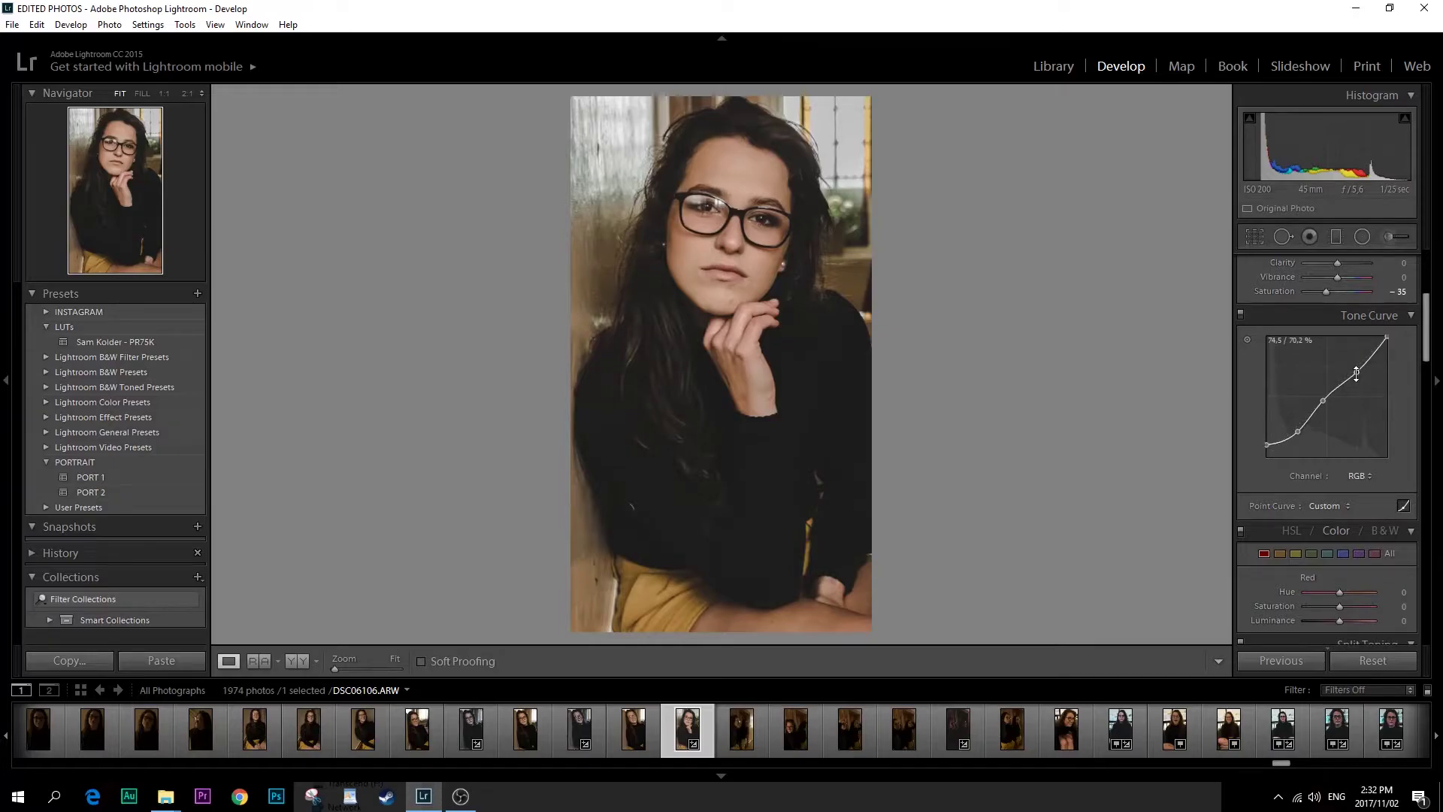
drag(1355, 373, 1355, 365)
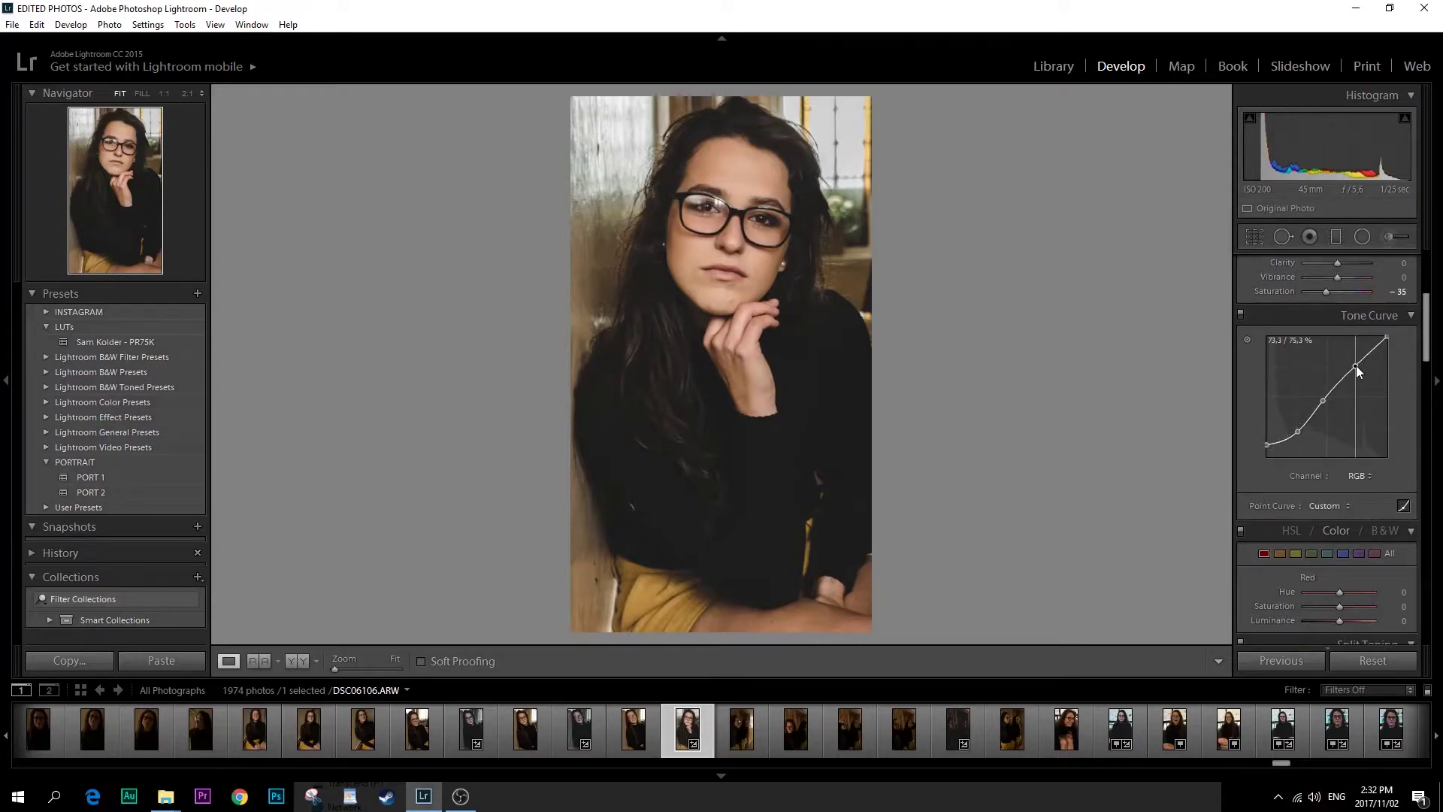
drag(1356, 366, 1356, 366)
- Set the saturation of the red colour range to +36
scroll(1388, 347, down, 3)
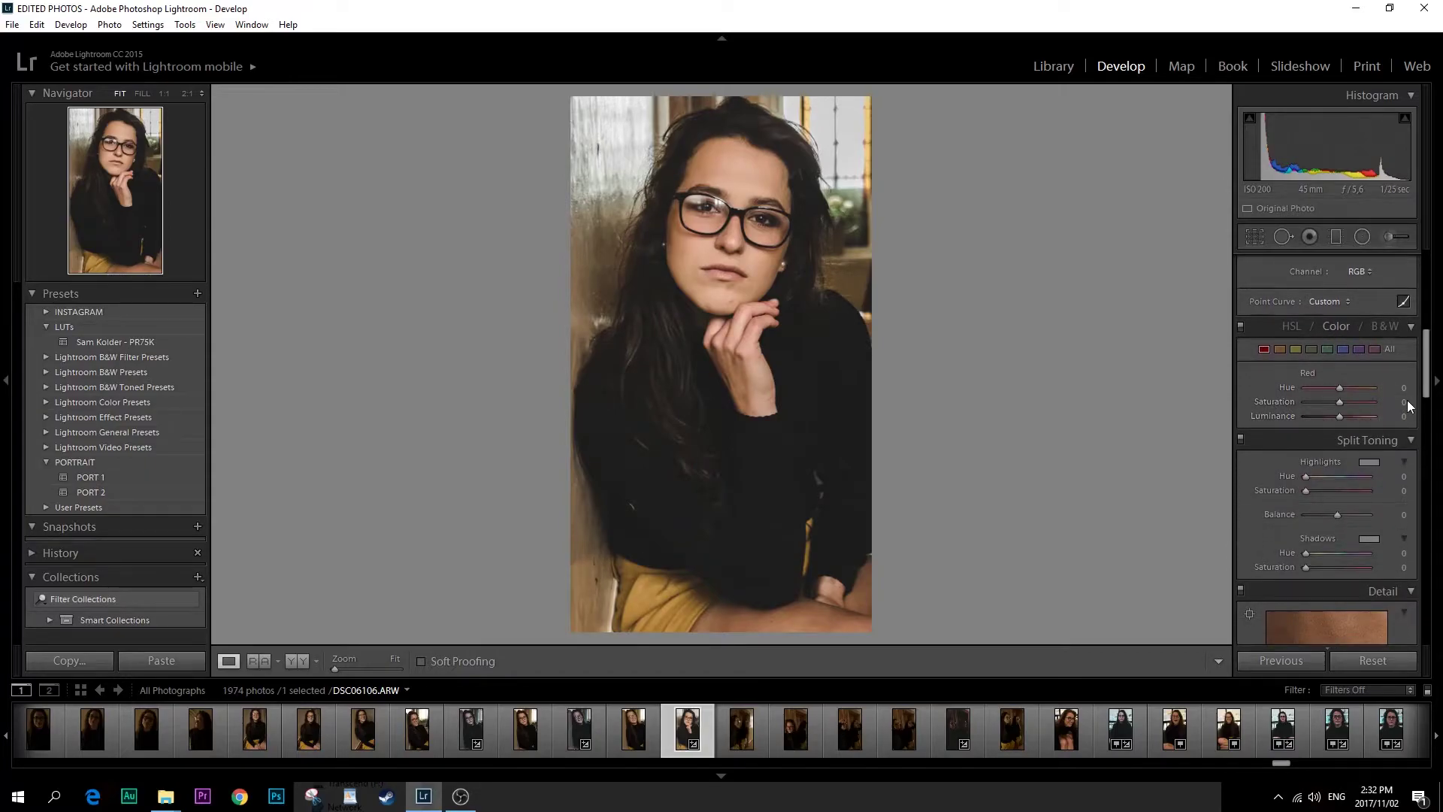
drag(1407, 405, 1405, 406)
click(1403, 402)
text(3.6)
key(Return)
click(1402, 403)
text(36)
key(Return)
- Give the highlights a split-toning hue of 55 with a saturation of 5
drag(1430, 357, 1437, 372)
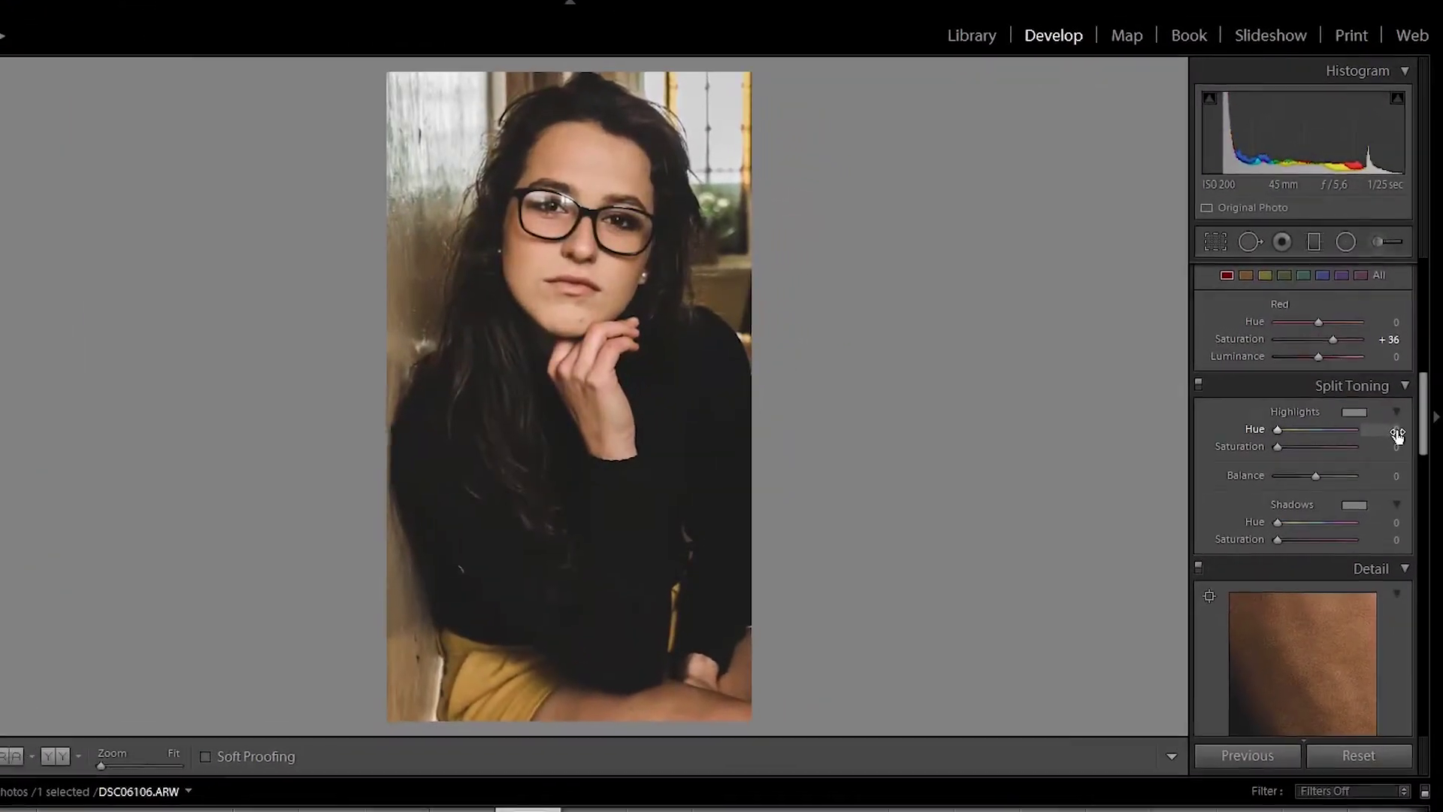
click(1396, 432)
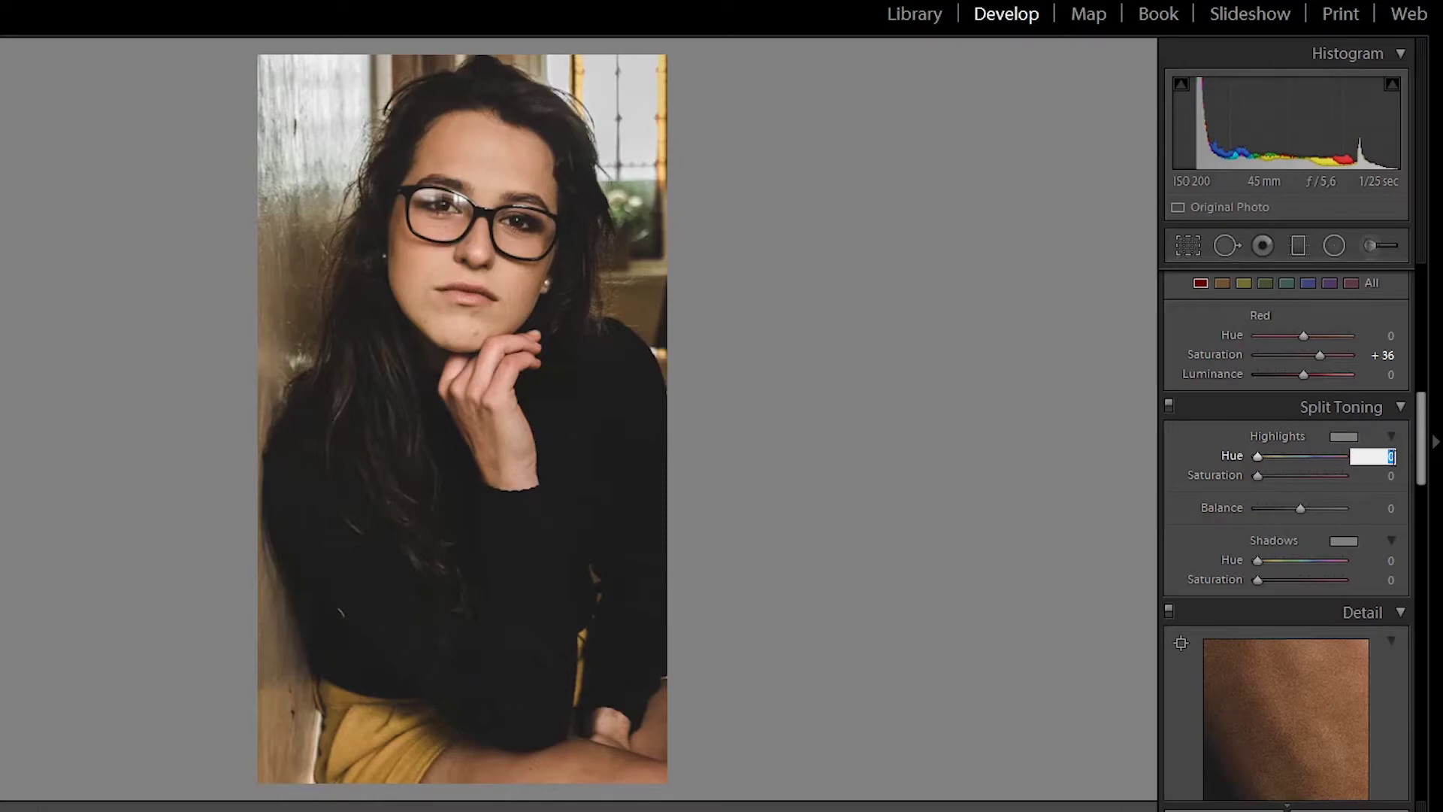
text(50)
key(Return)
click(1387, 456)
text(55)
key(Return)
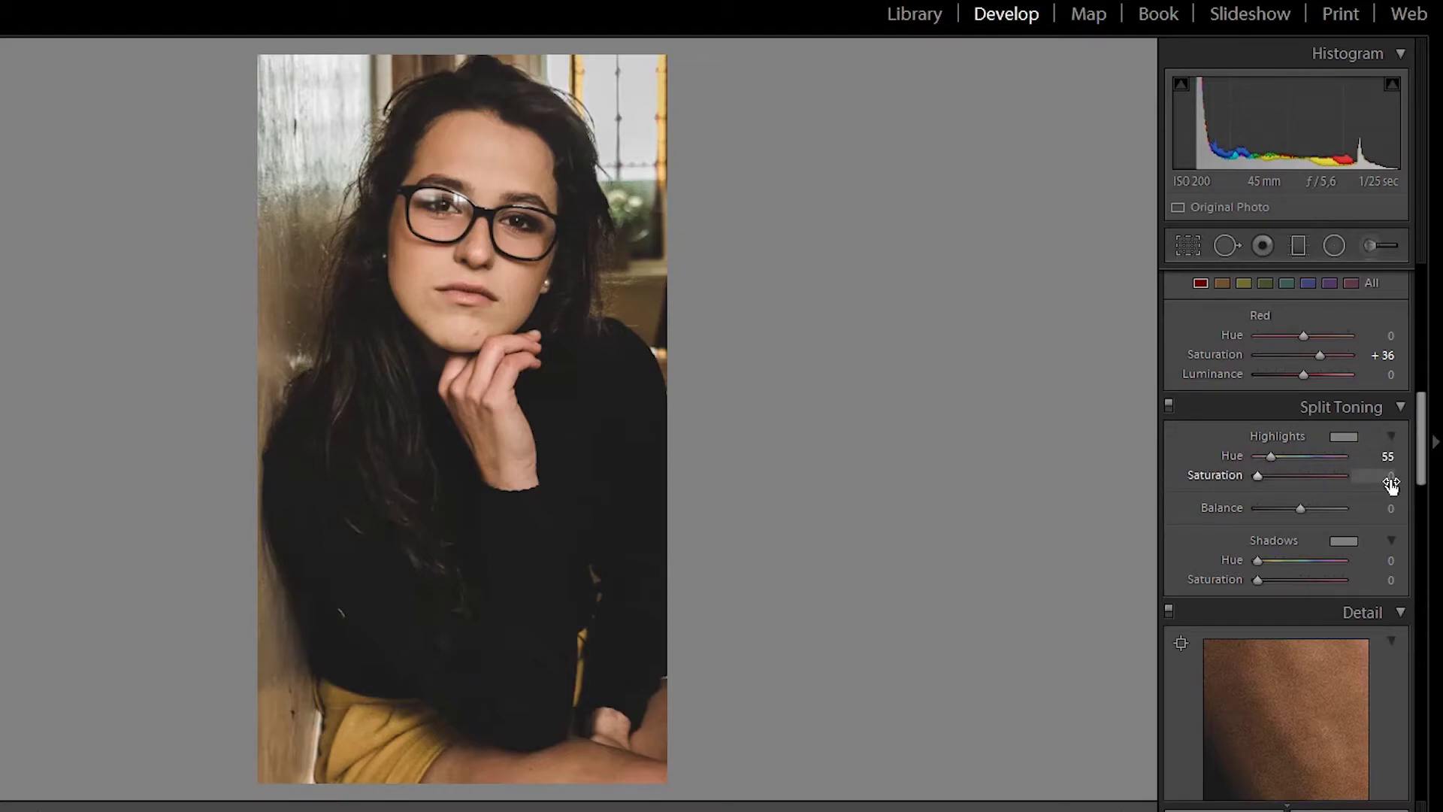
click(1390, 485)
text(5)
key(Return)
- Give the shadows a split-toning hue of 110 with a saturation of 5
click(1391, 561)
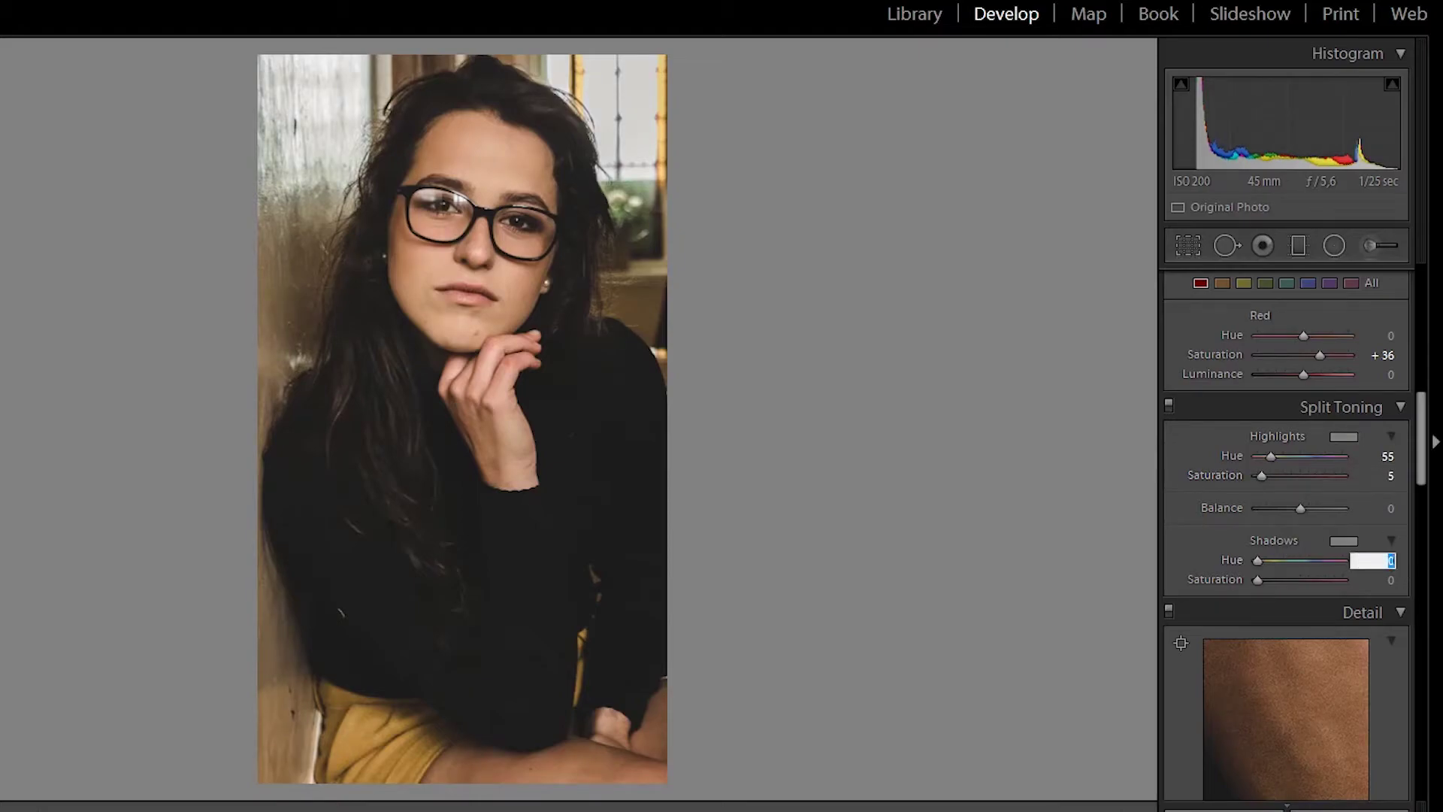
text(110)
key(Return)
click(1386, 579)
text(5)
key(Return)
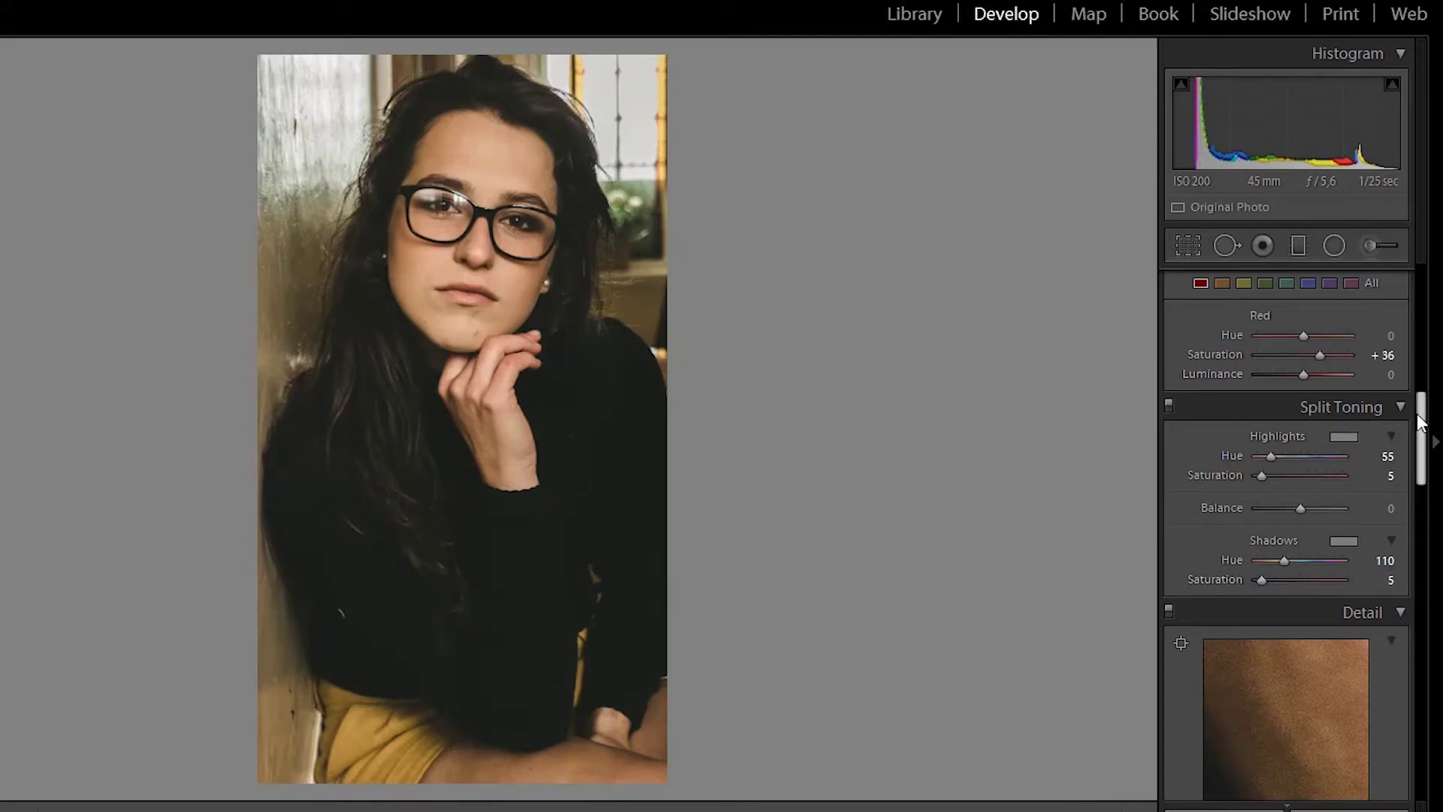
- Set the shadows tint to +10 in the Camera Calibration adjustments
drag(1420, 413, 1430, 484)
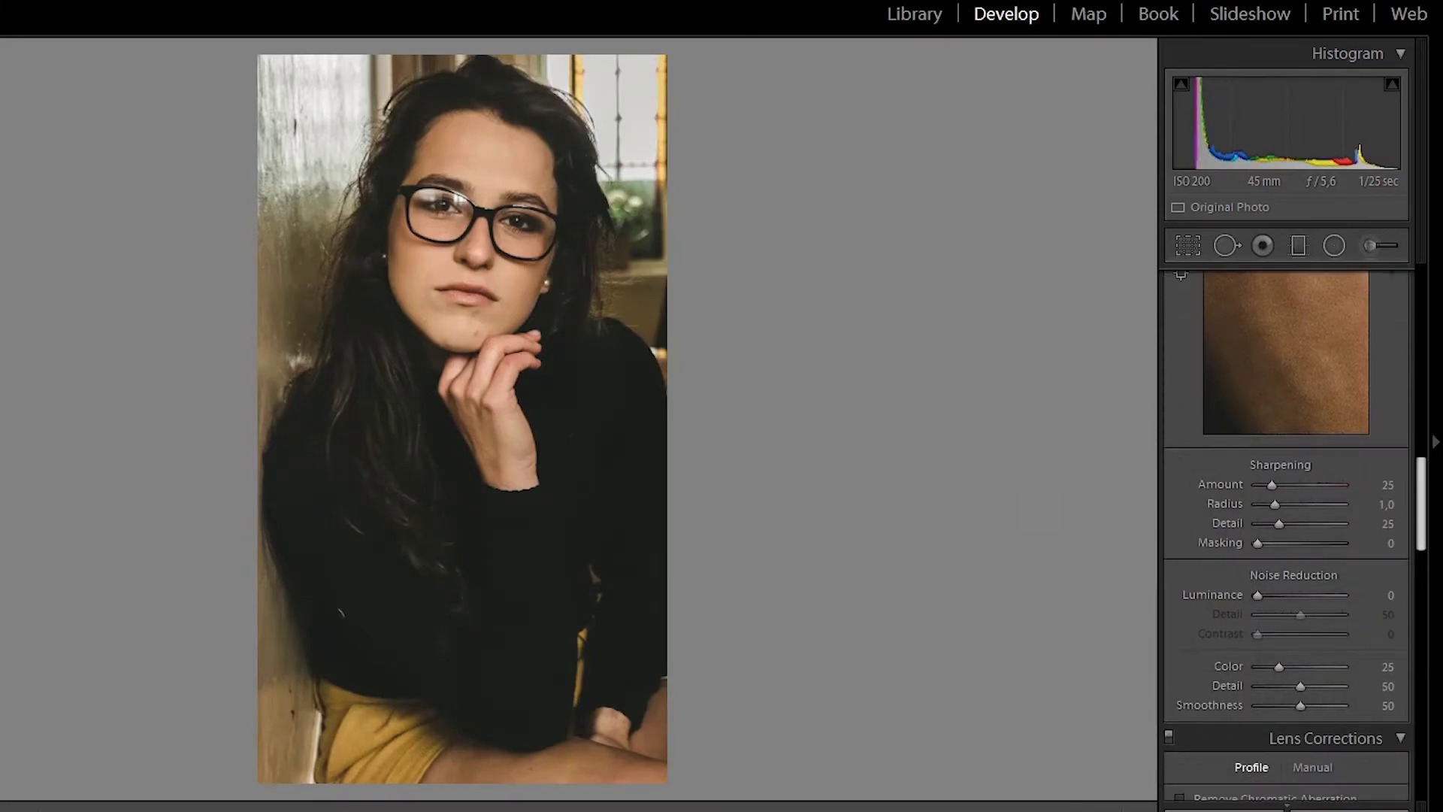
scroll(1287, 541, down, 1)
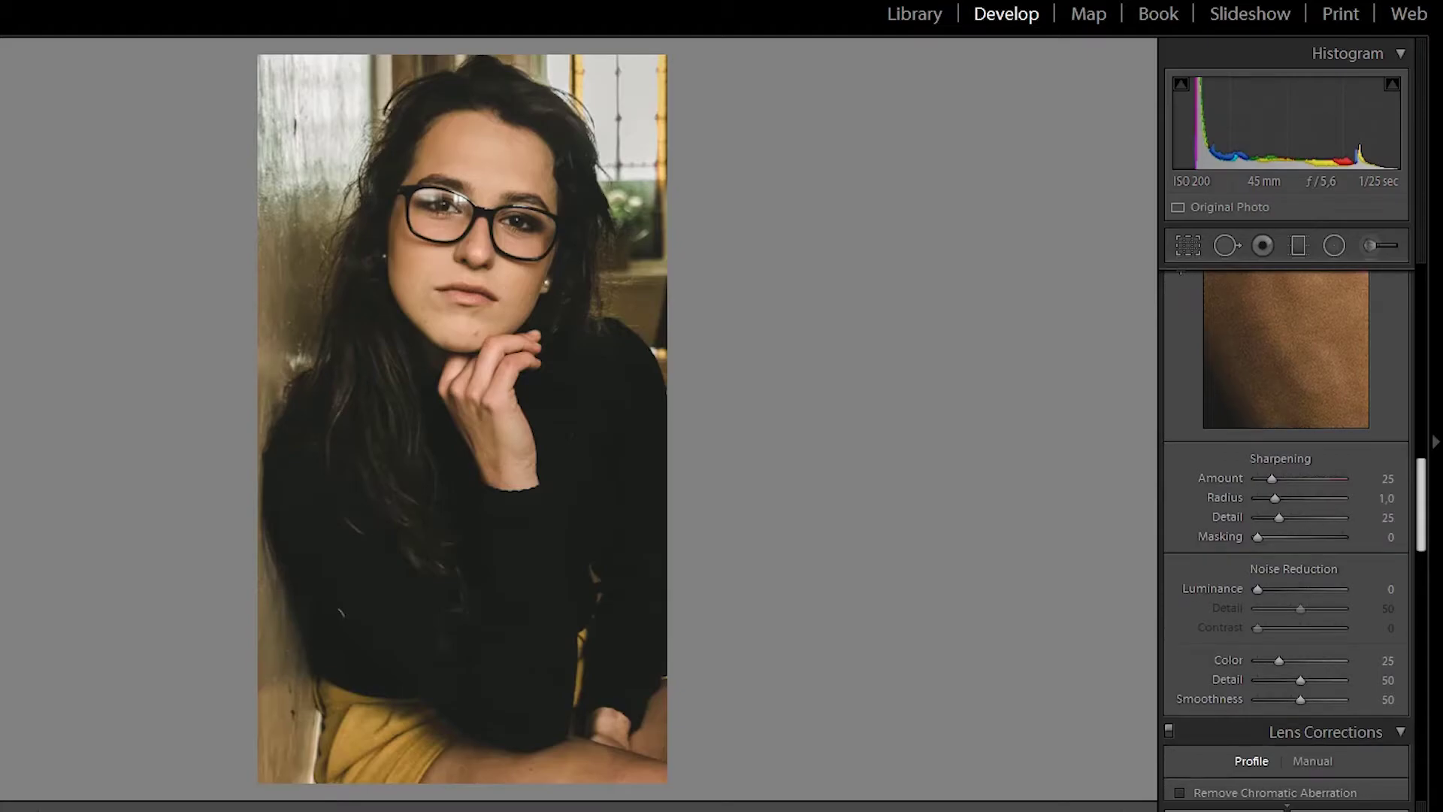
drag(1422, 489, 1422, 690)
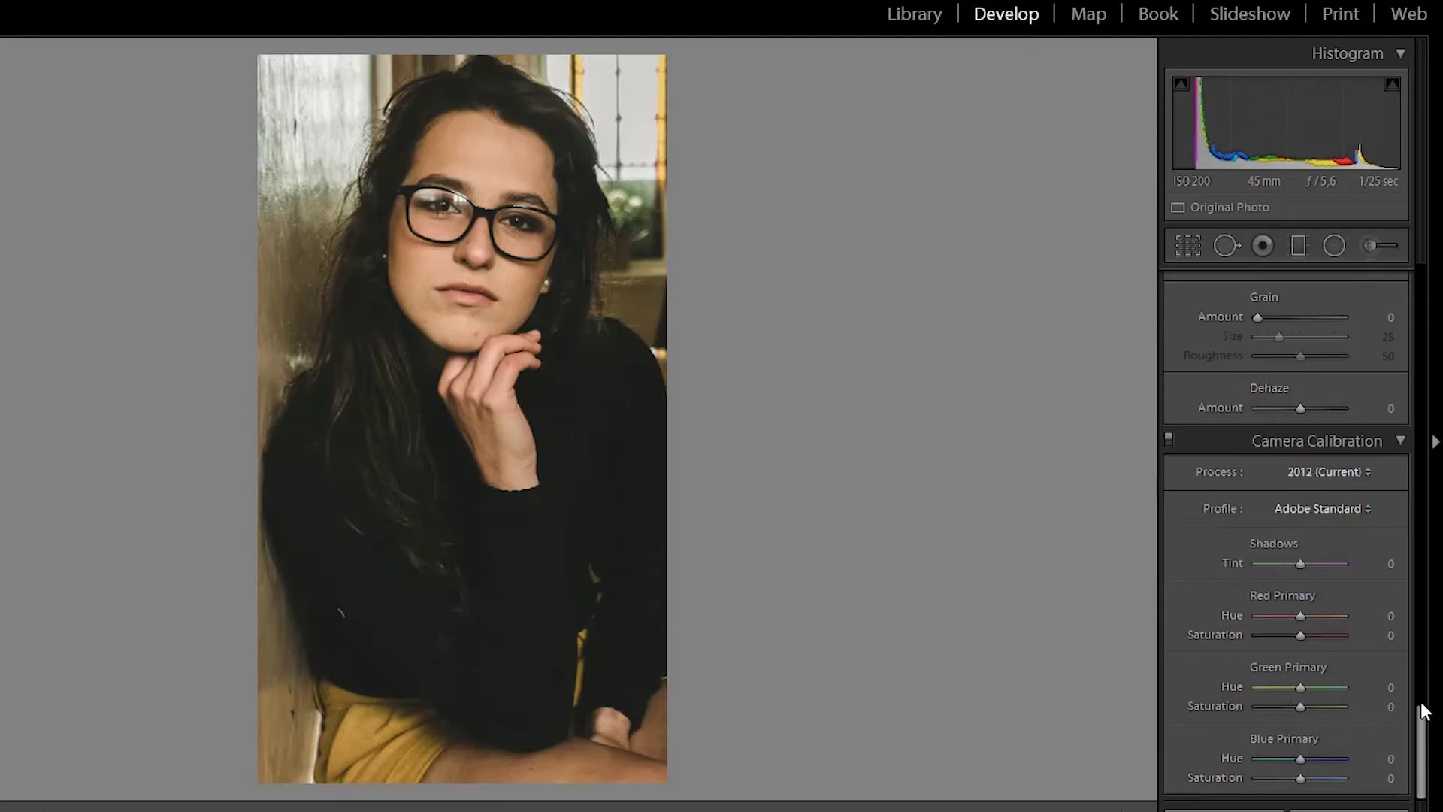
click(1392, 566)
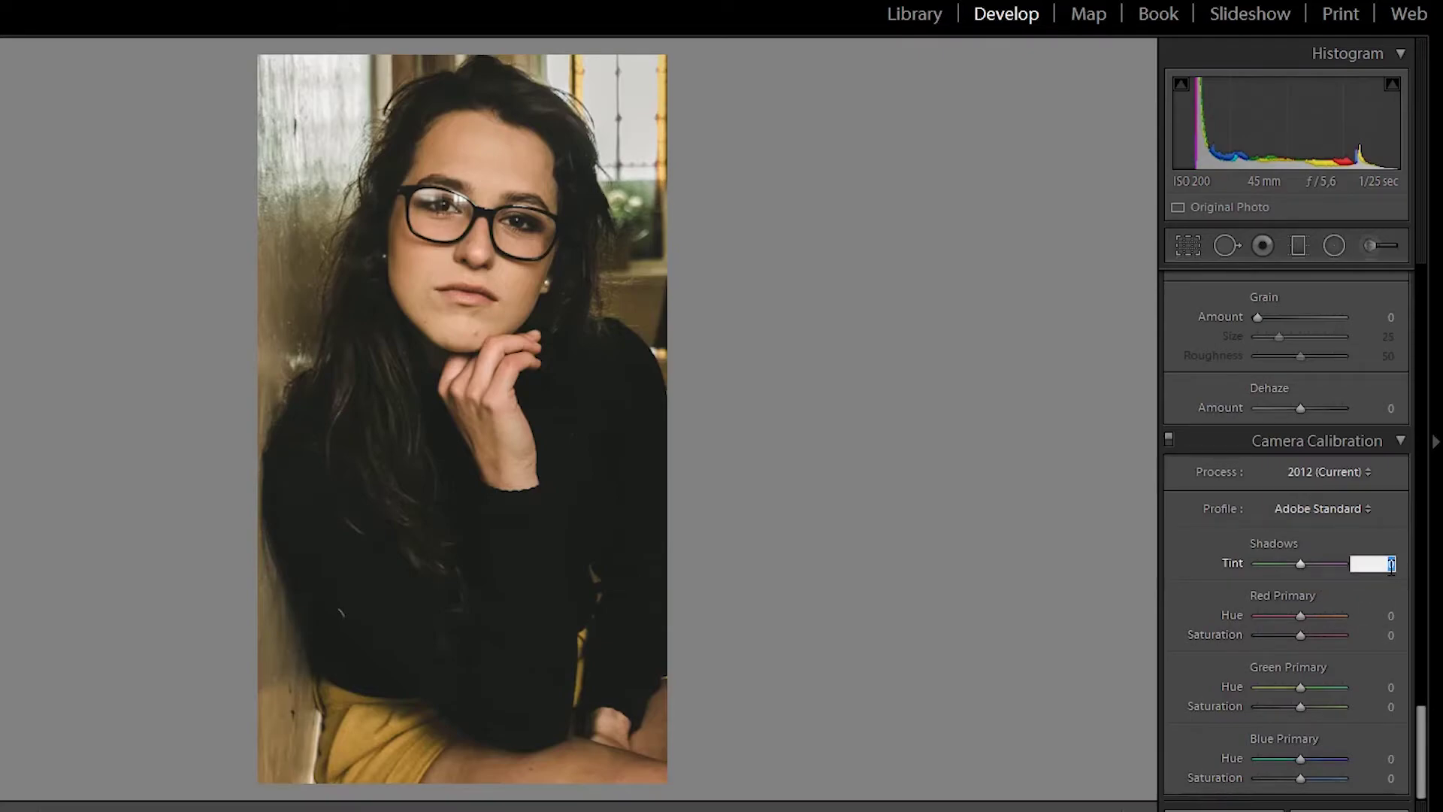
text(10)
key(Return)
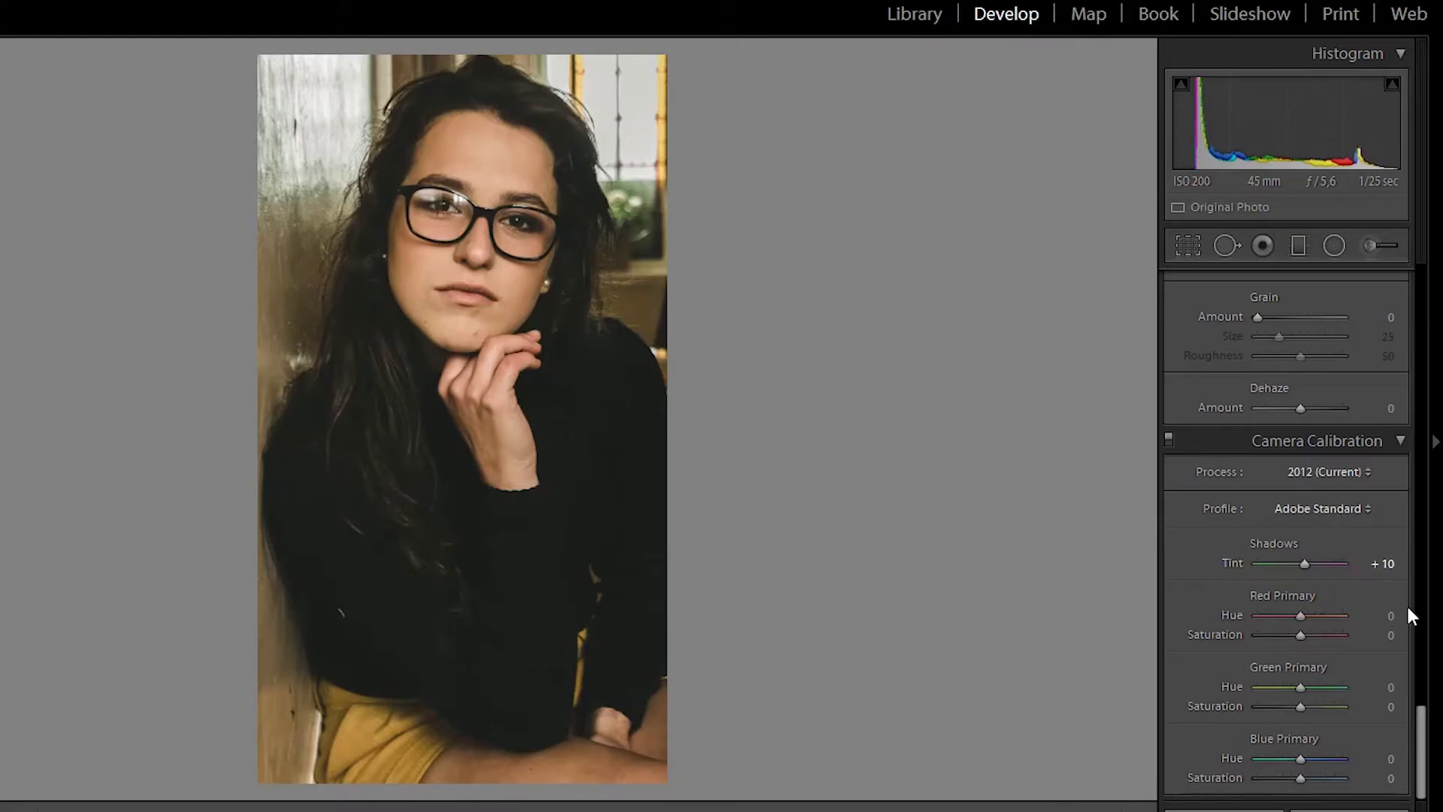
click(1434, 724)
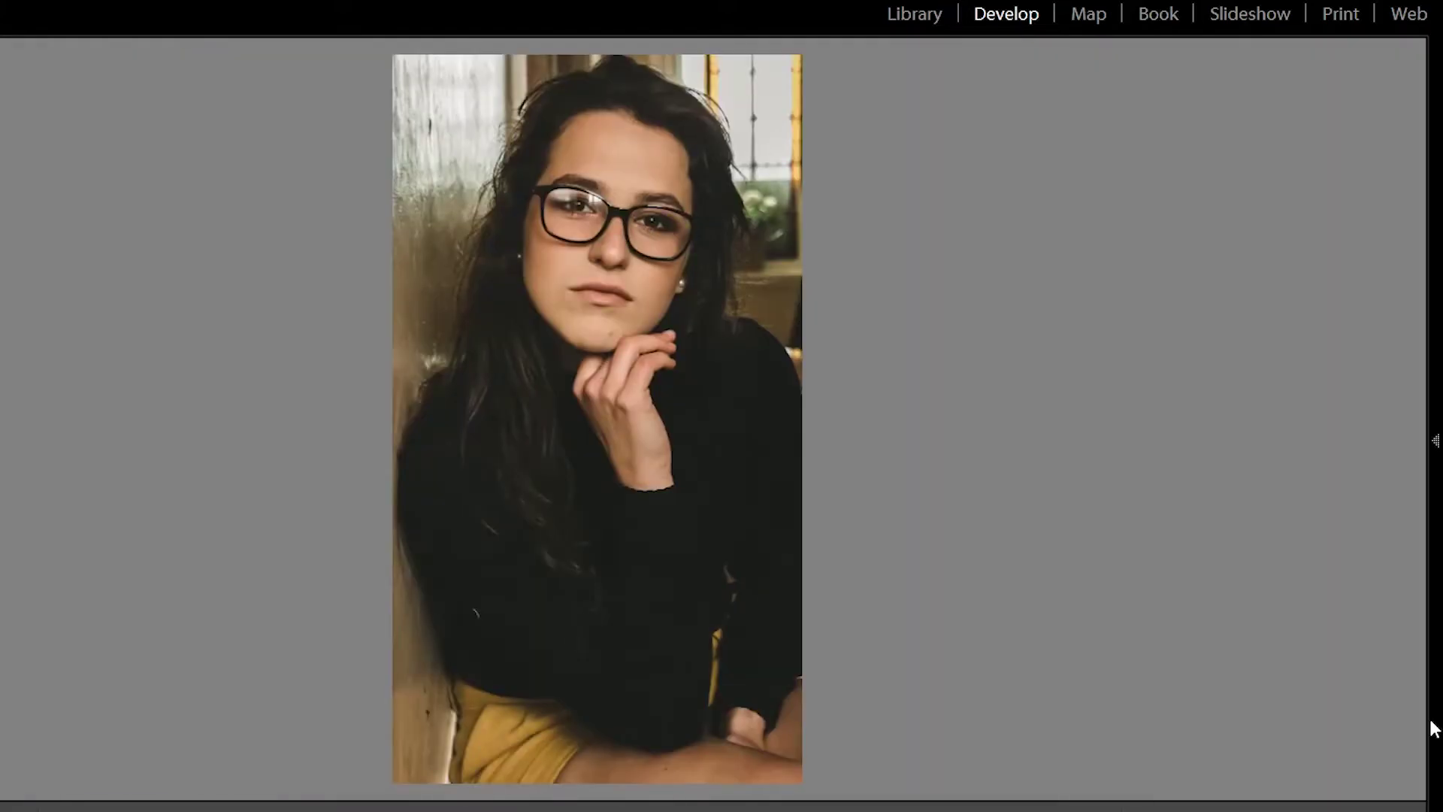
click(1435, 481)
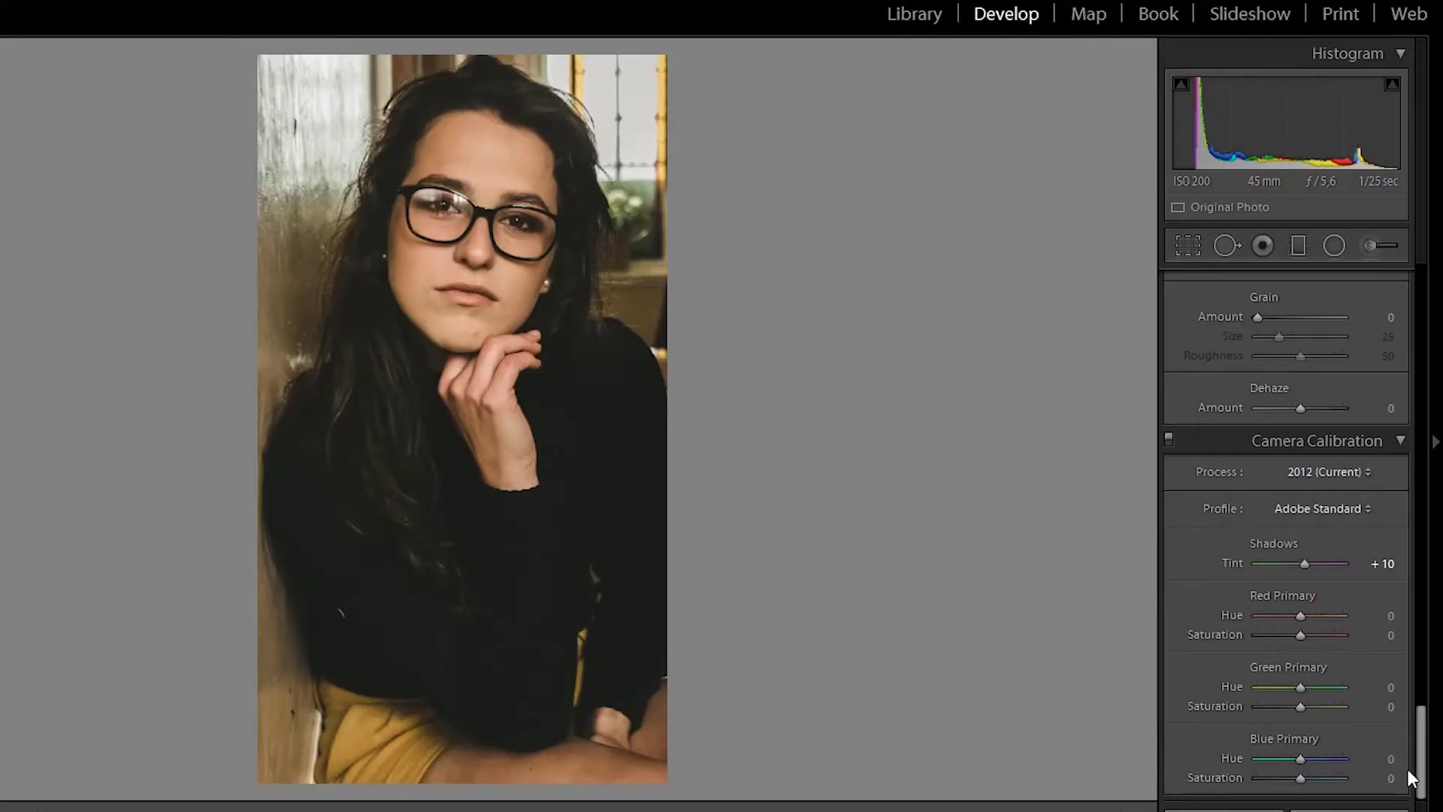
- Set the blue primary's hue to -100 and its saturation to -75 in the Camera Calibration adjustments
click(1389, 759)
drag(1303, 760, 945, 760)
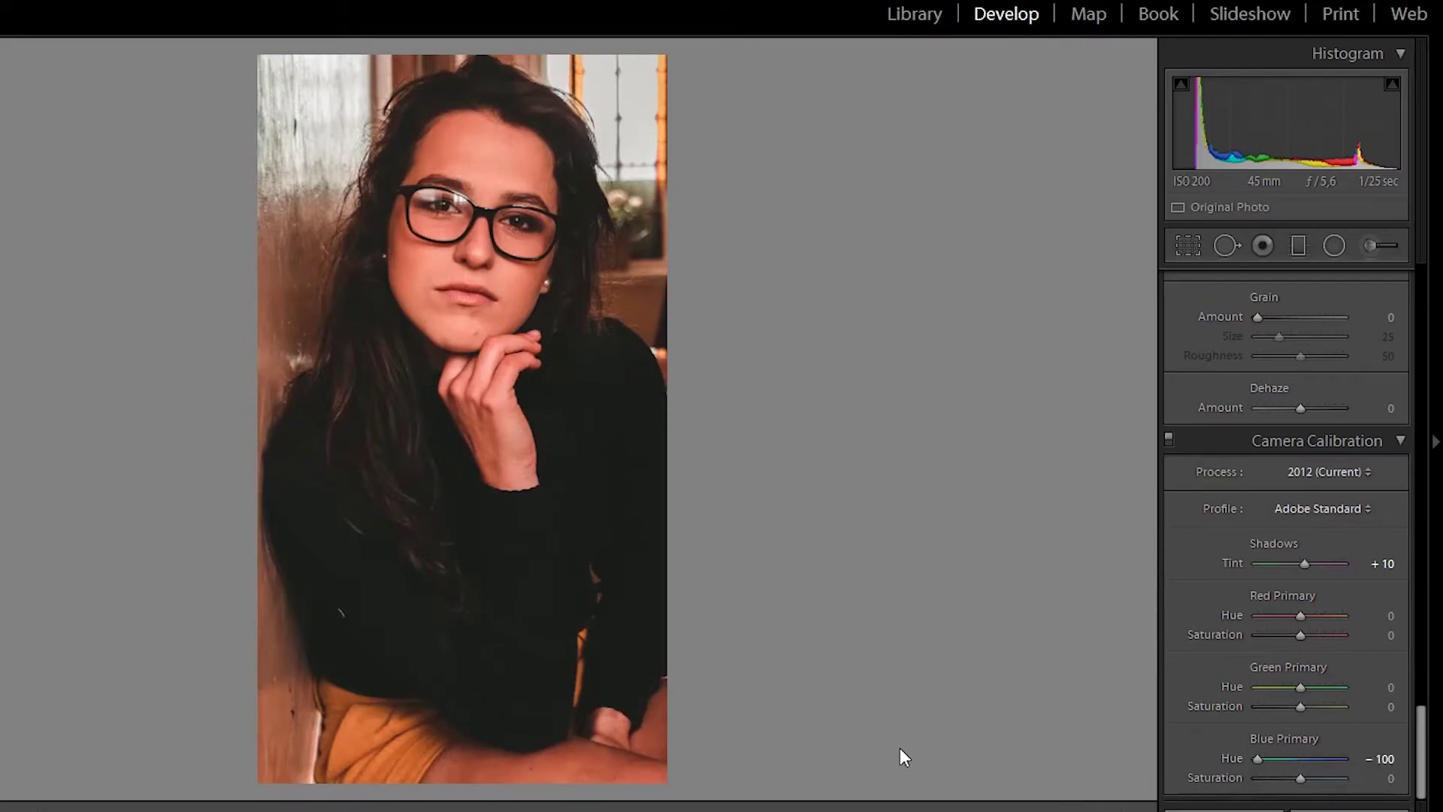
click(1388, 786)
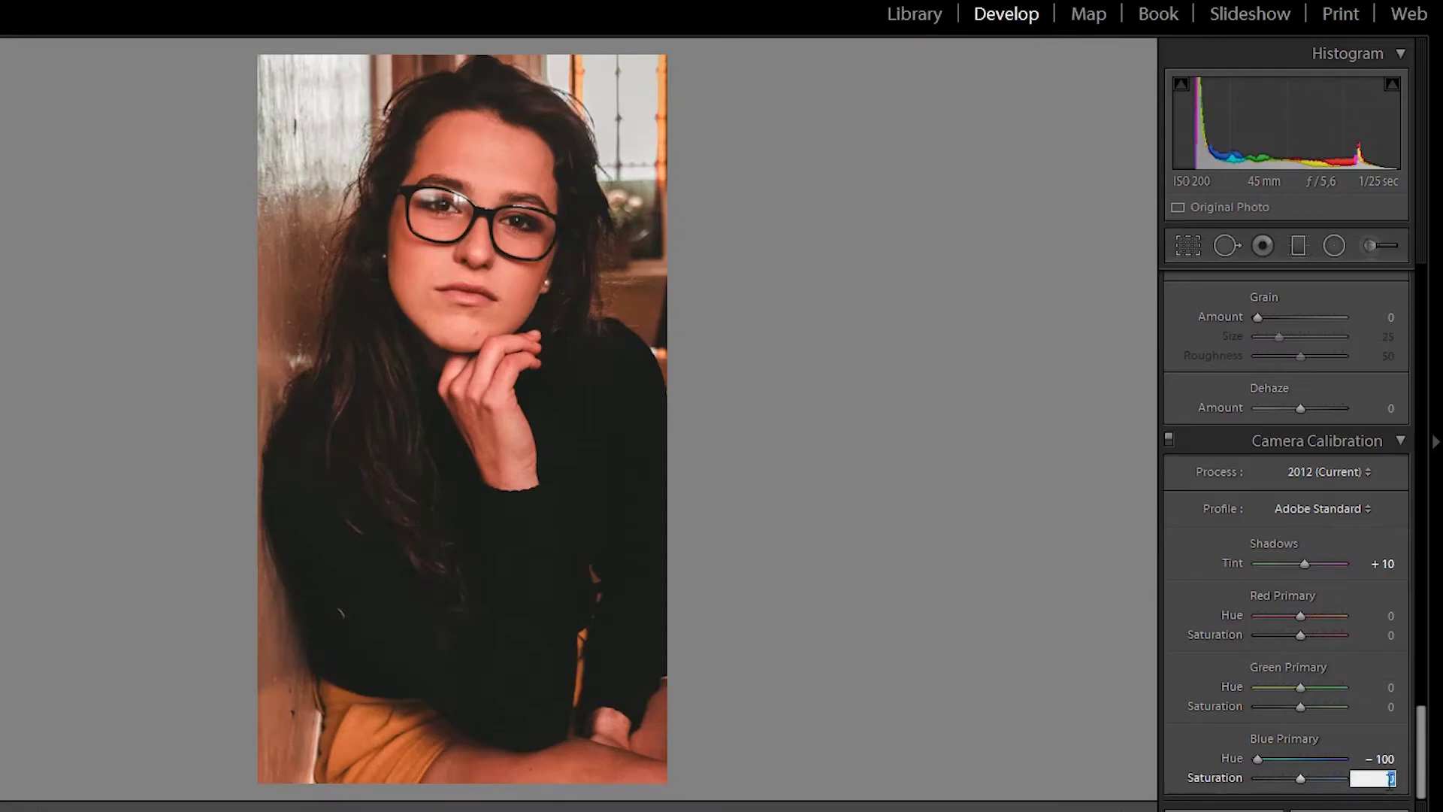
text(-80)
key(Return)
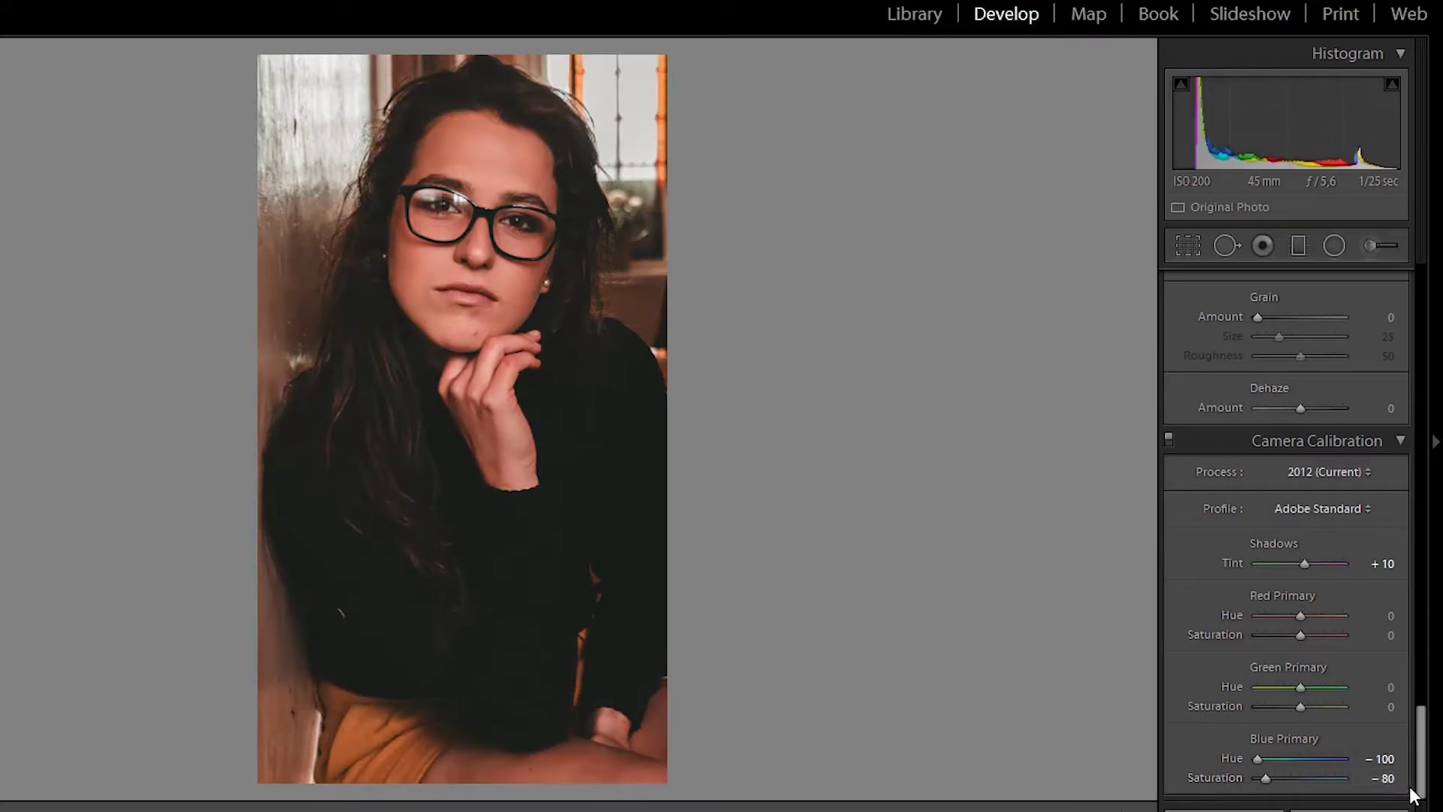
click(1388, 786)
text(-75)
key(Return)
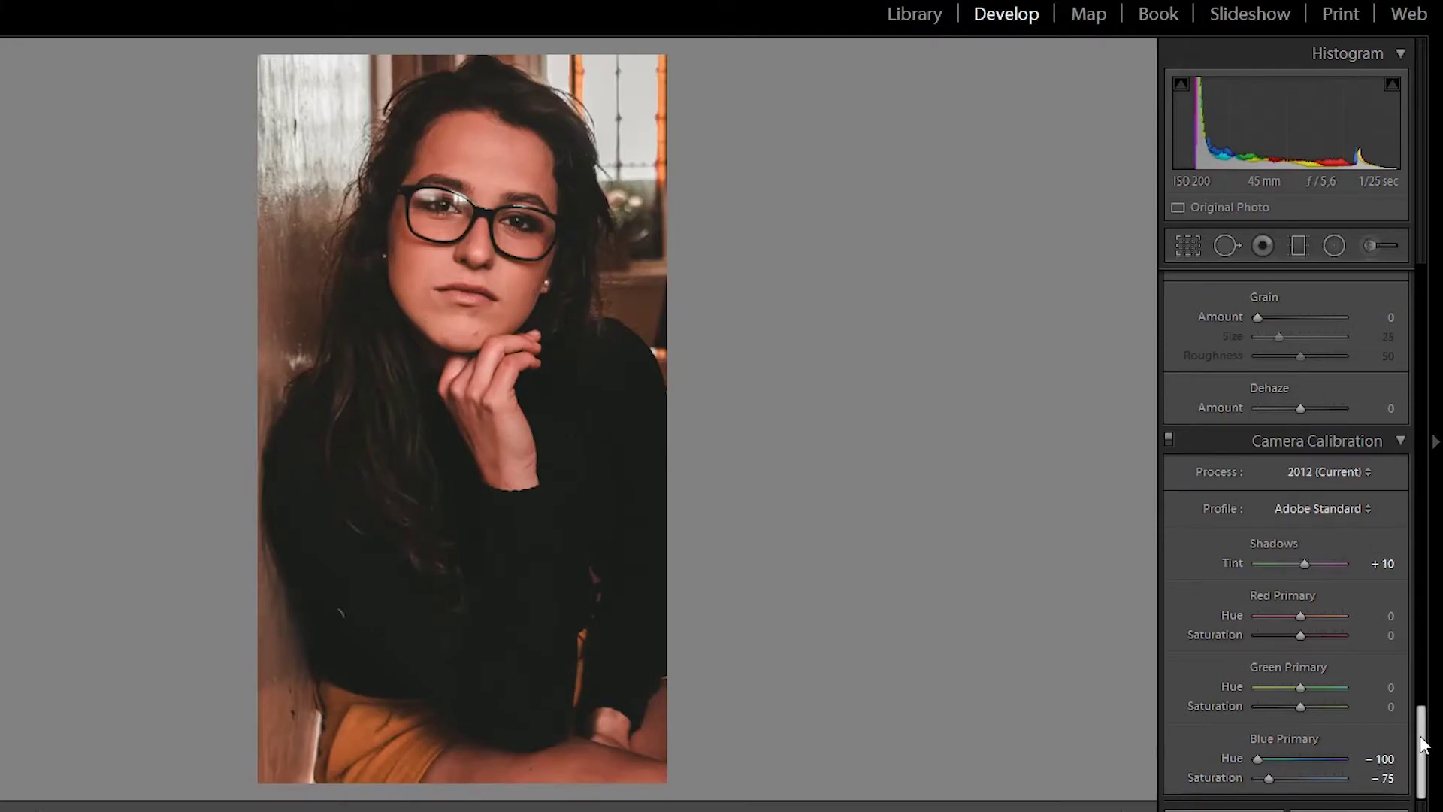
- Set the red primary's hue to +36 in the Camera Calibration adjustments
click(1393, 615)
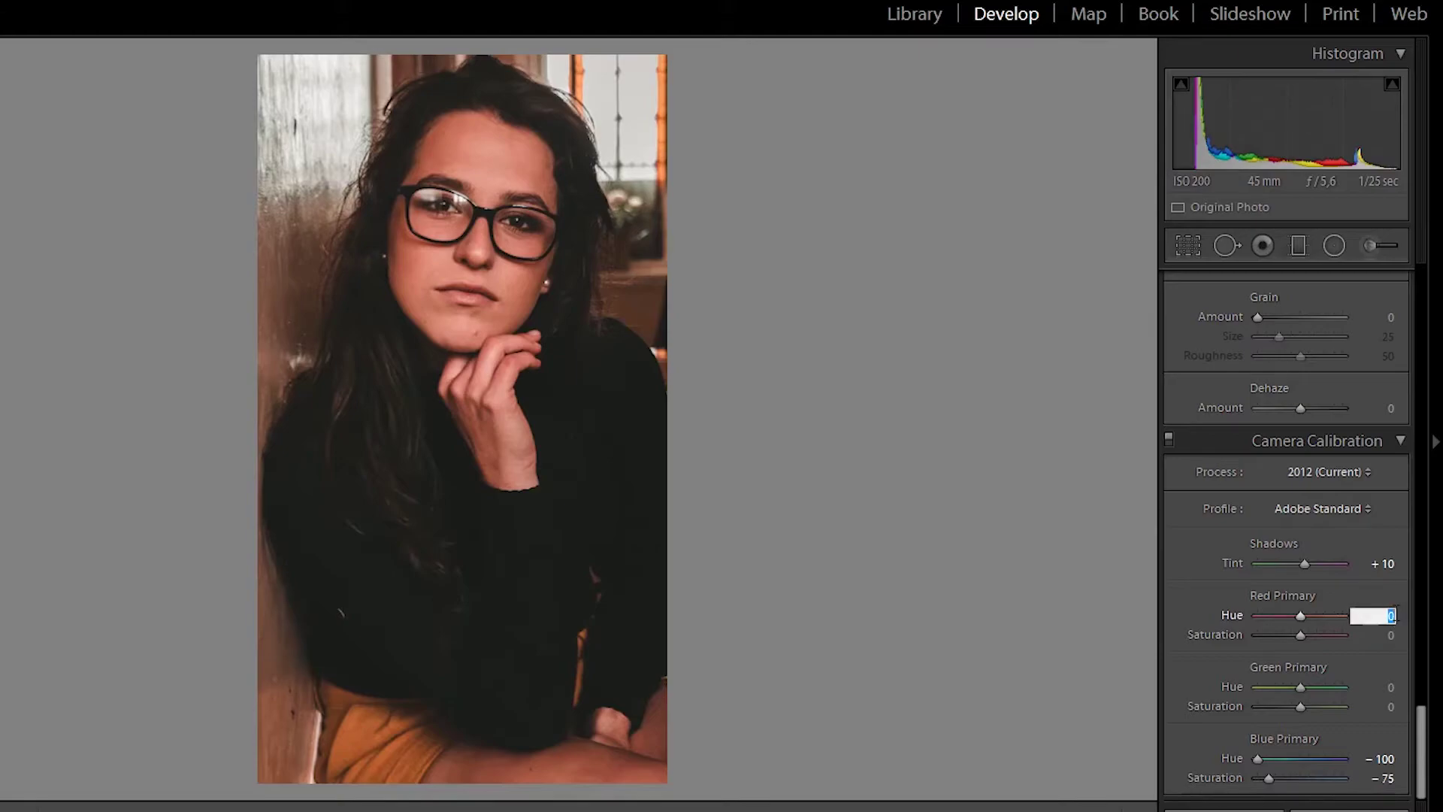
text(36)
key(Return)
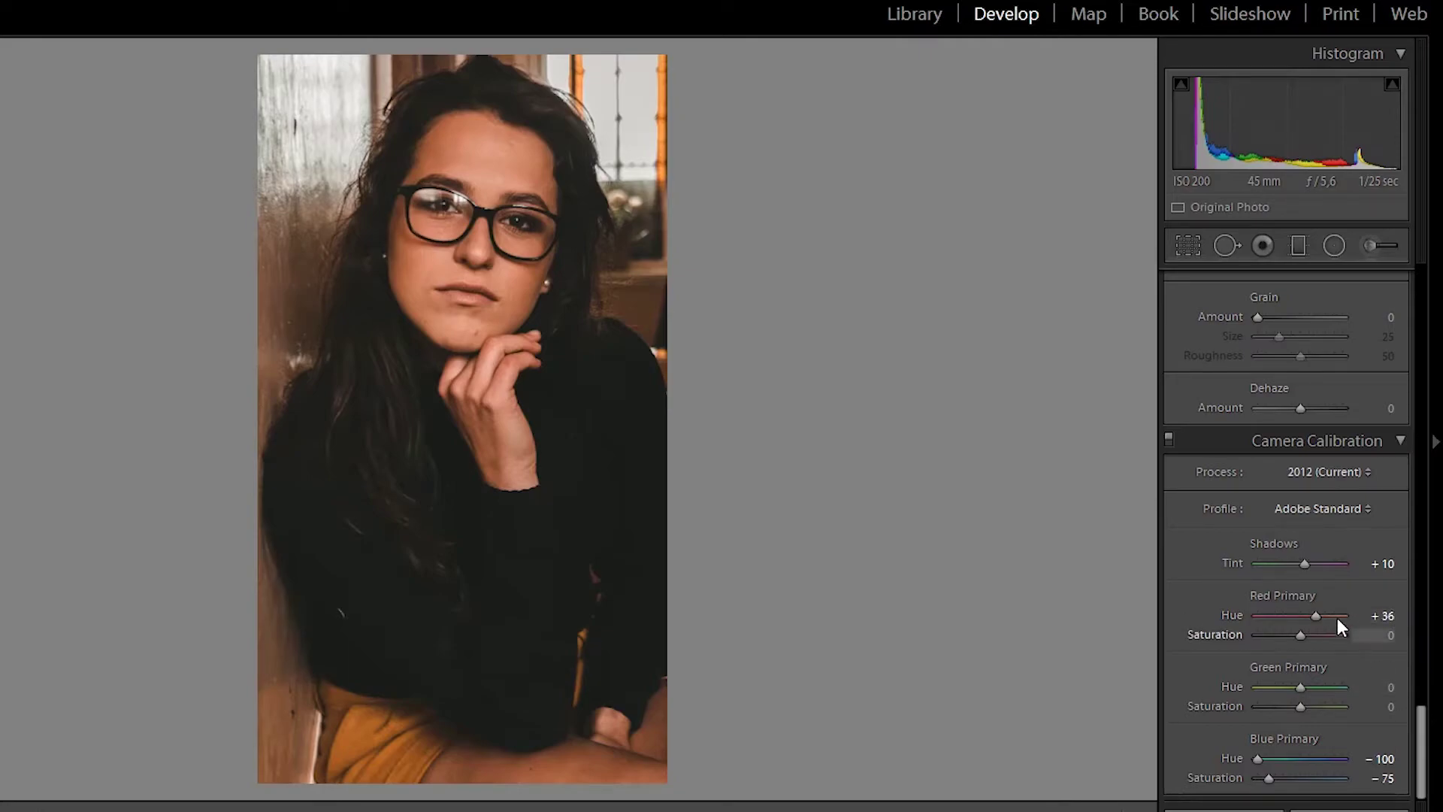
- Cool the portrait's white balance by setting the colour temperature to 3738
drag(1426, 740, 1423, 271)
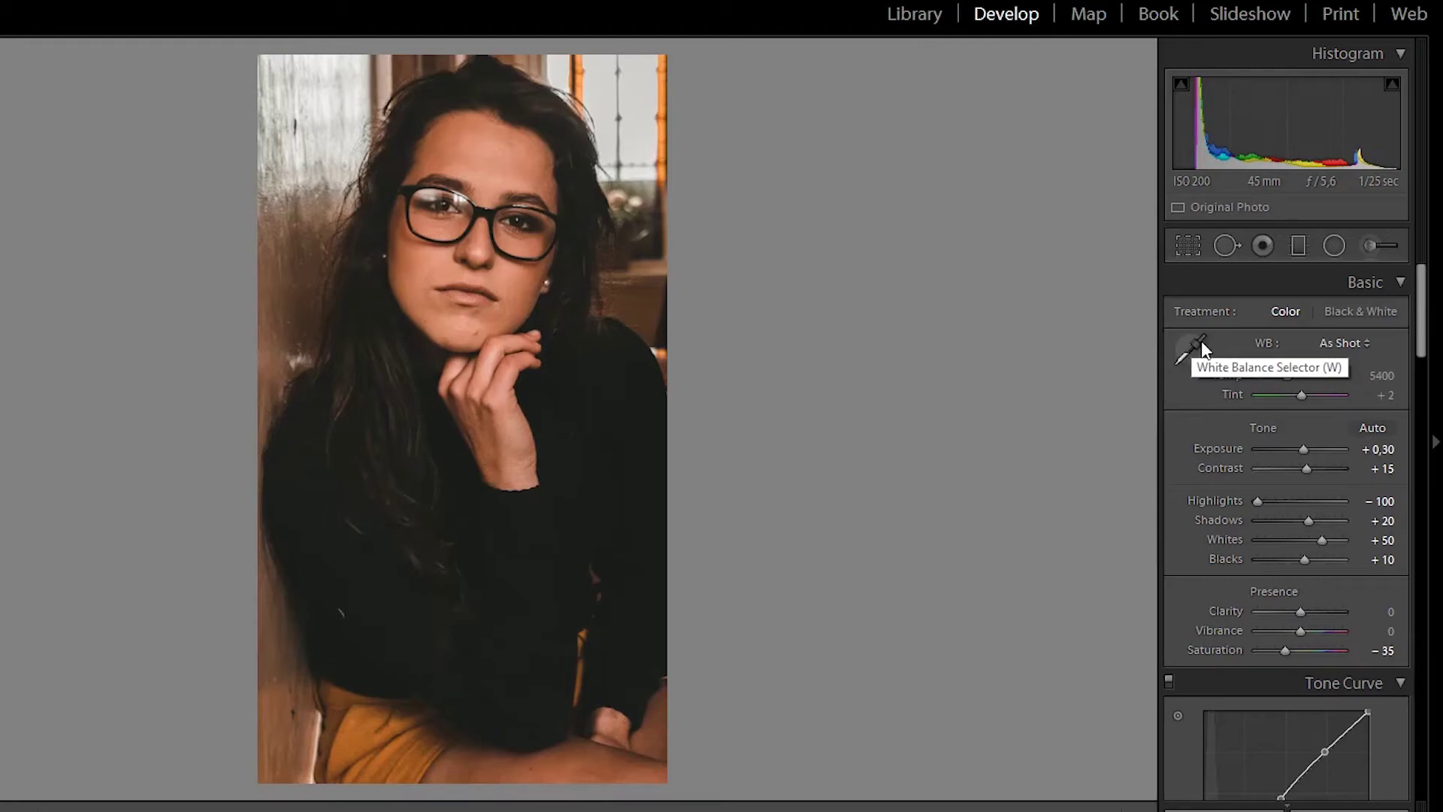
click(1387, 384)
text(5000)
key(Return)
mouse_move(1381, 380)
mouse_down()
mouse_move(1341, 375)
mouse_move(1371, 375)
mouse_up()
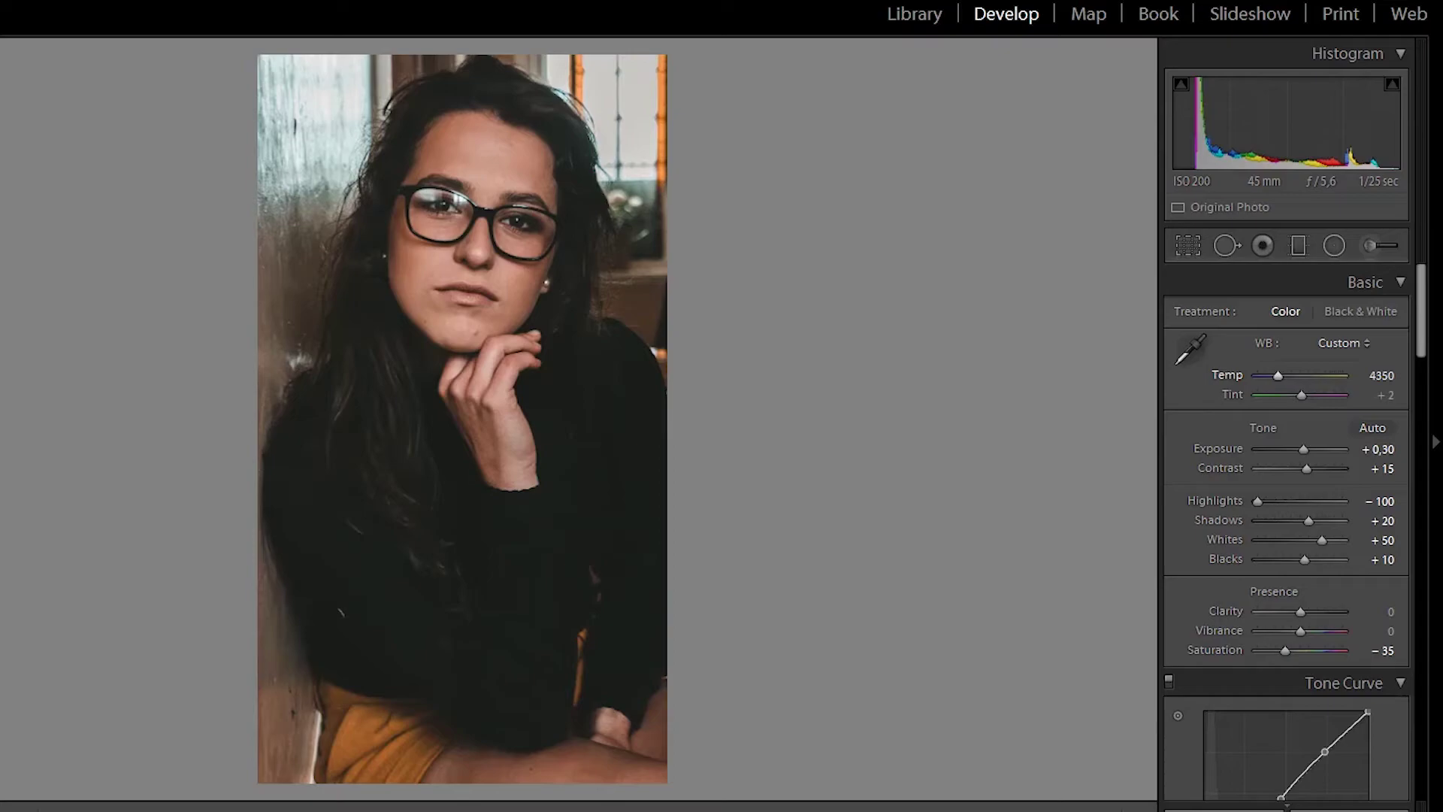
click(1372, 375)
text(3738)
key(Return)
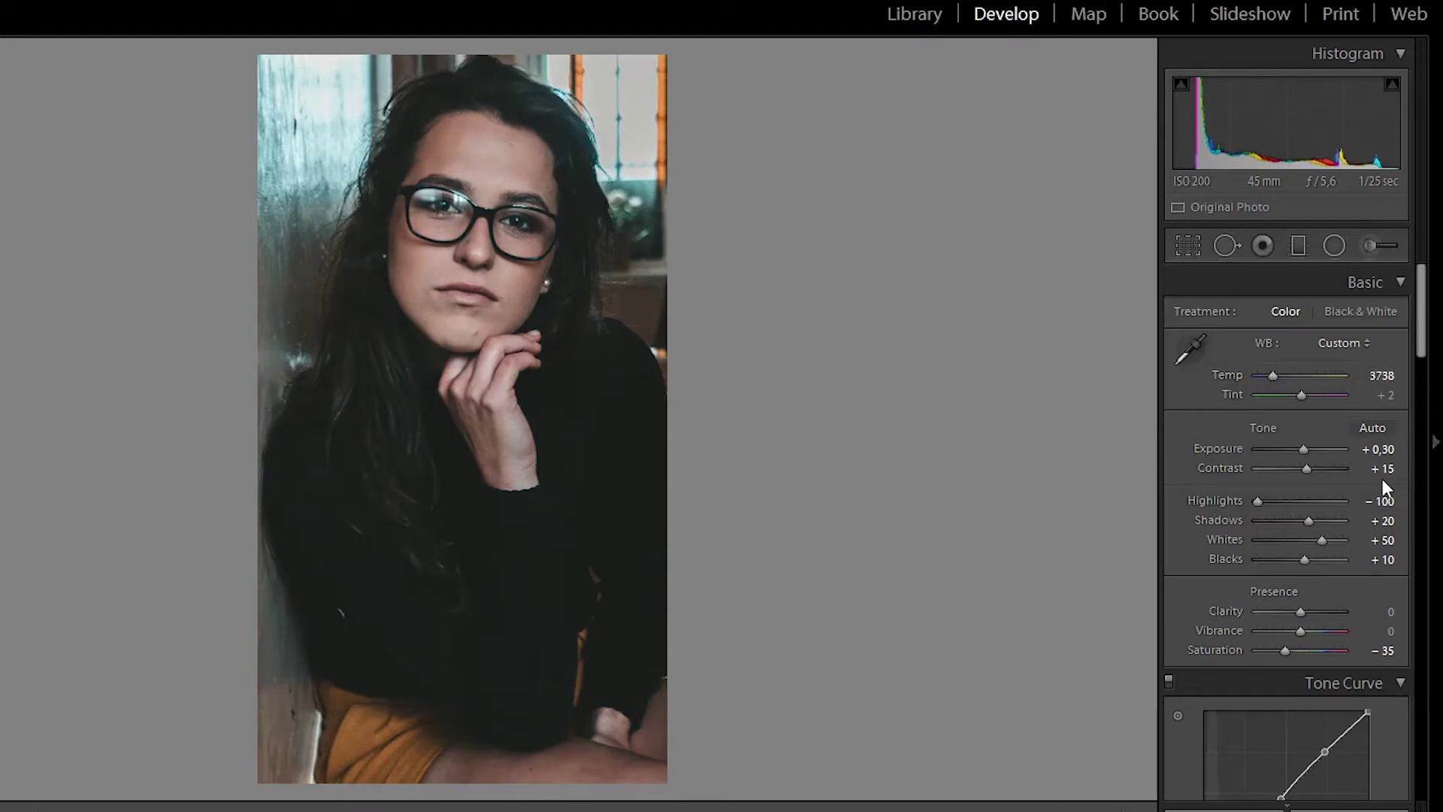
- Set the portrait's exposure to +0.50 and its contrast to +25
click(1378, 450)
text(0,5)
key(Return)
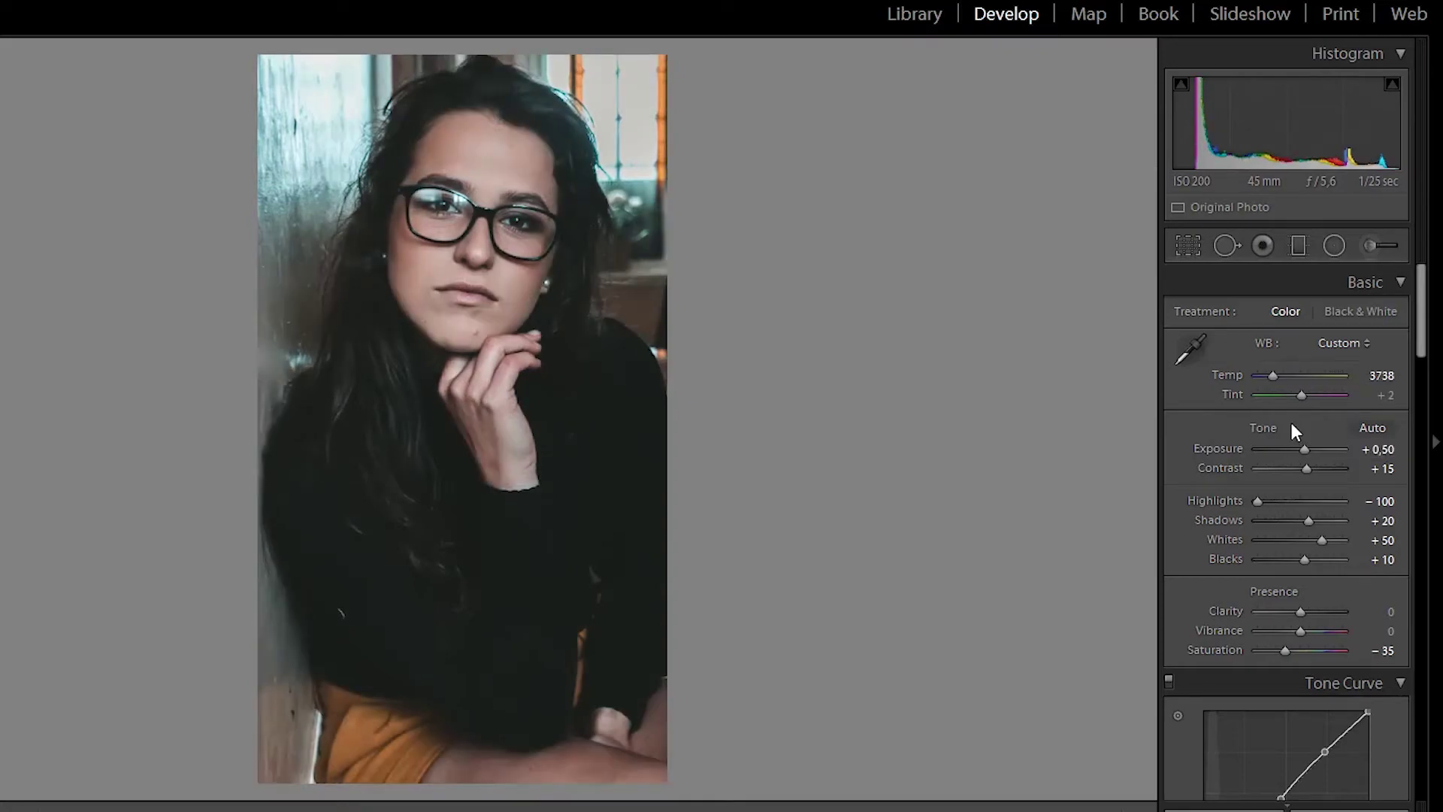
click(1380, 467)
text(25)
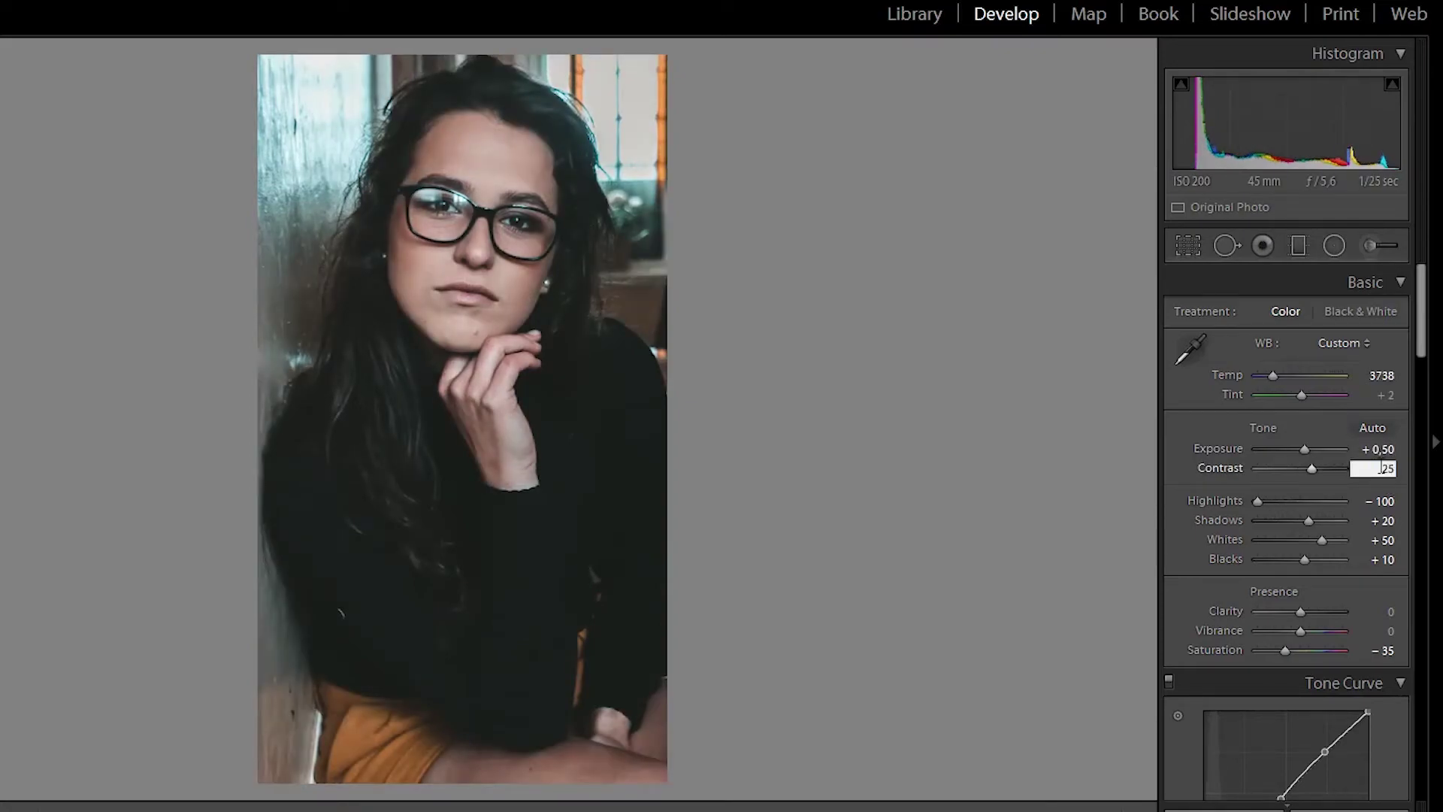
key(Return)
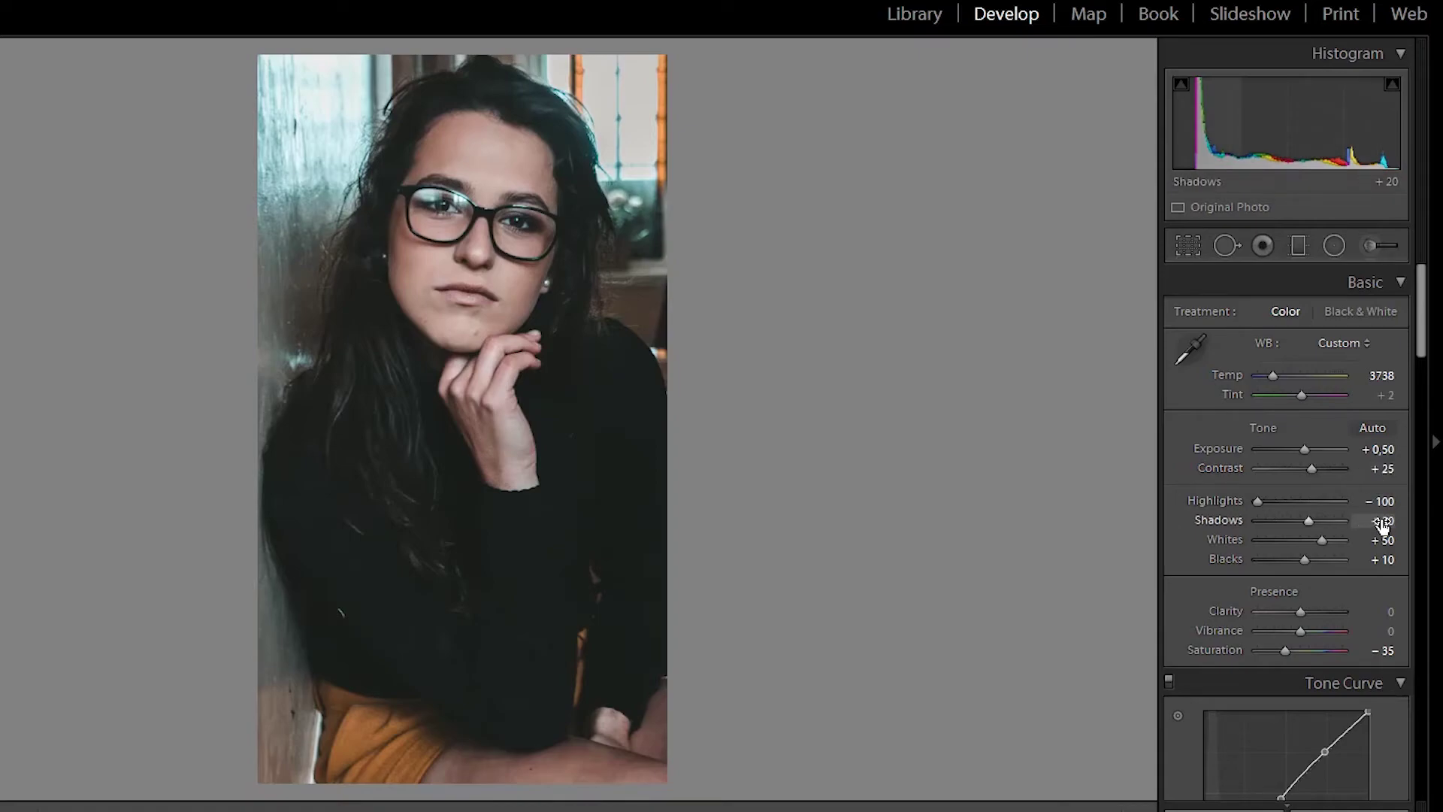
- Try the portrait's shadows at +17, and set them to -2
click(1381, 522)
text(17)
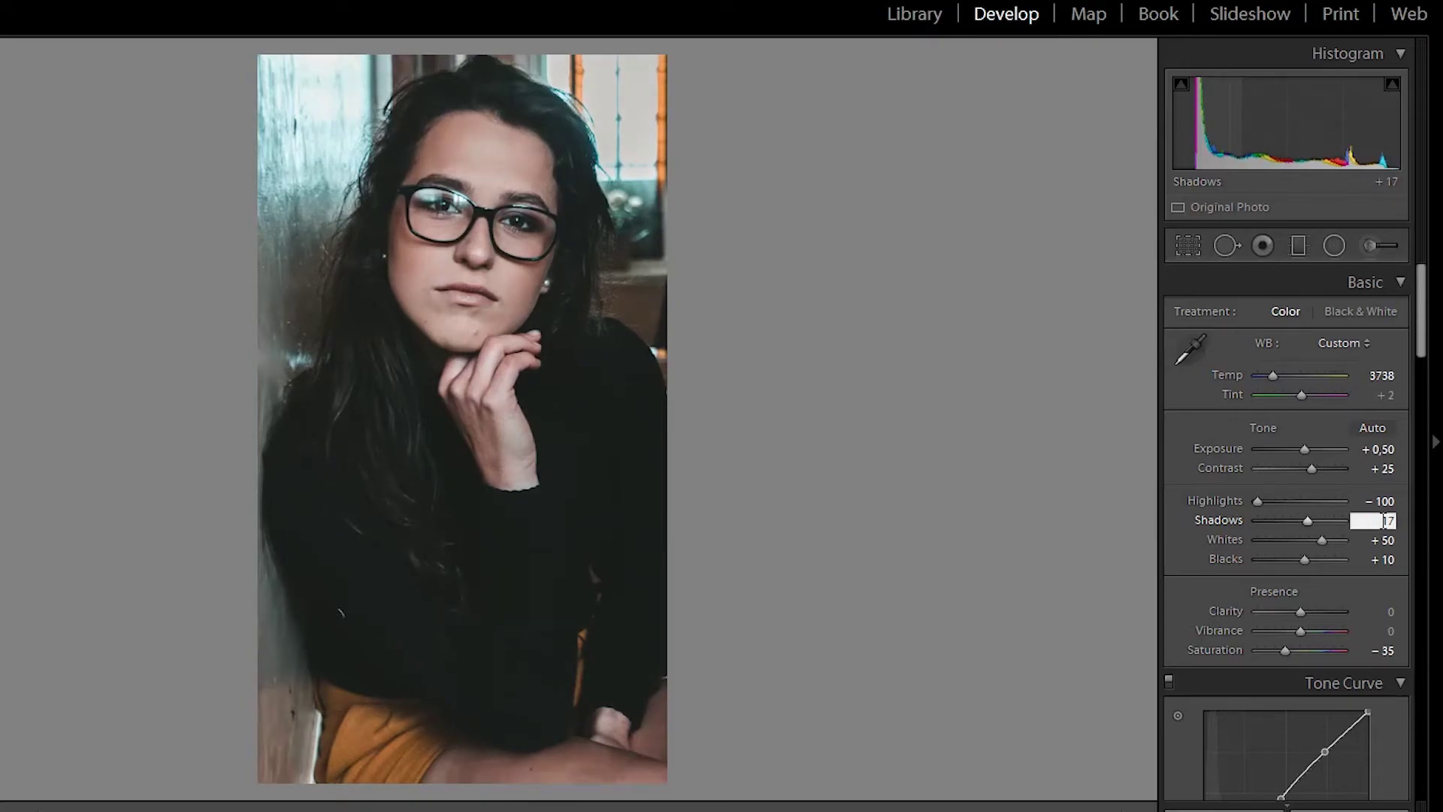
key(Return)
click(1381, 520)
text(-2)
key(Return)
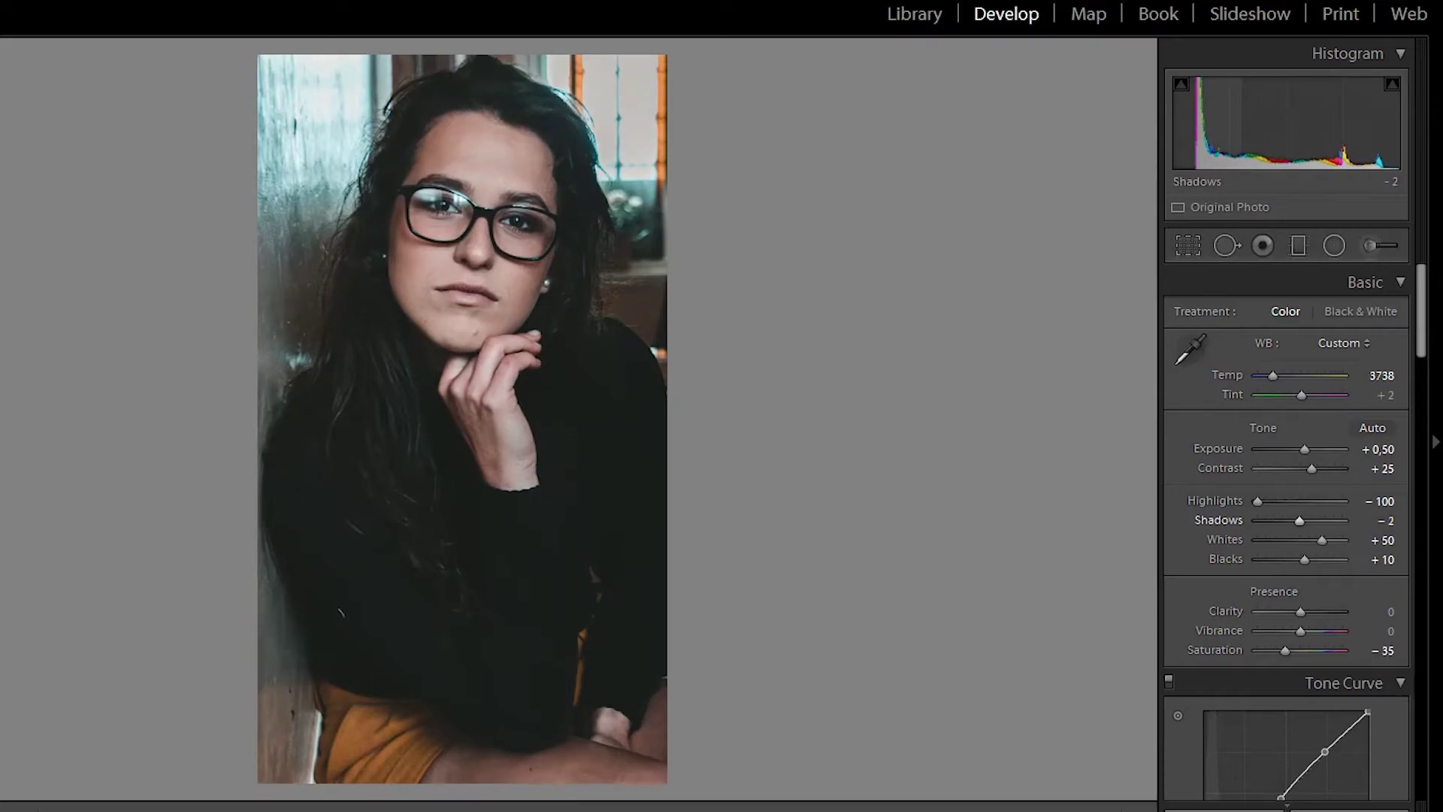
- Set the portrait's shadows to -17 in the Basic adjustments
drag(1385, 522, 1375, 522)
click(1386, 521)
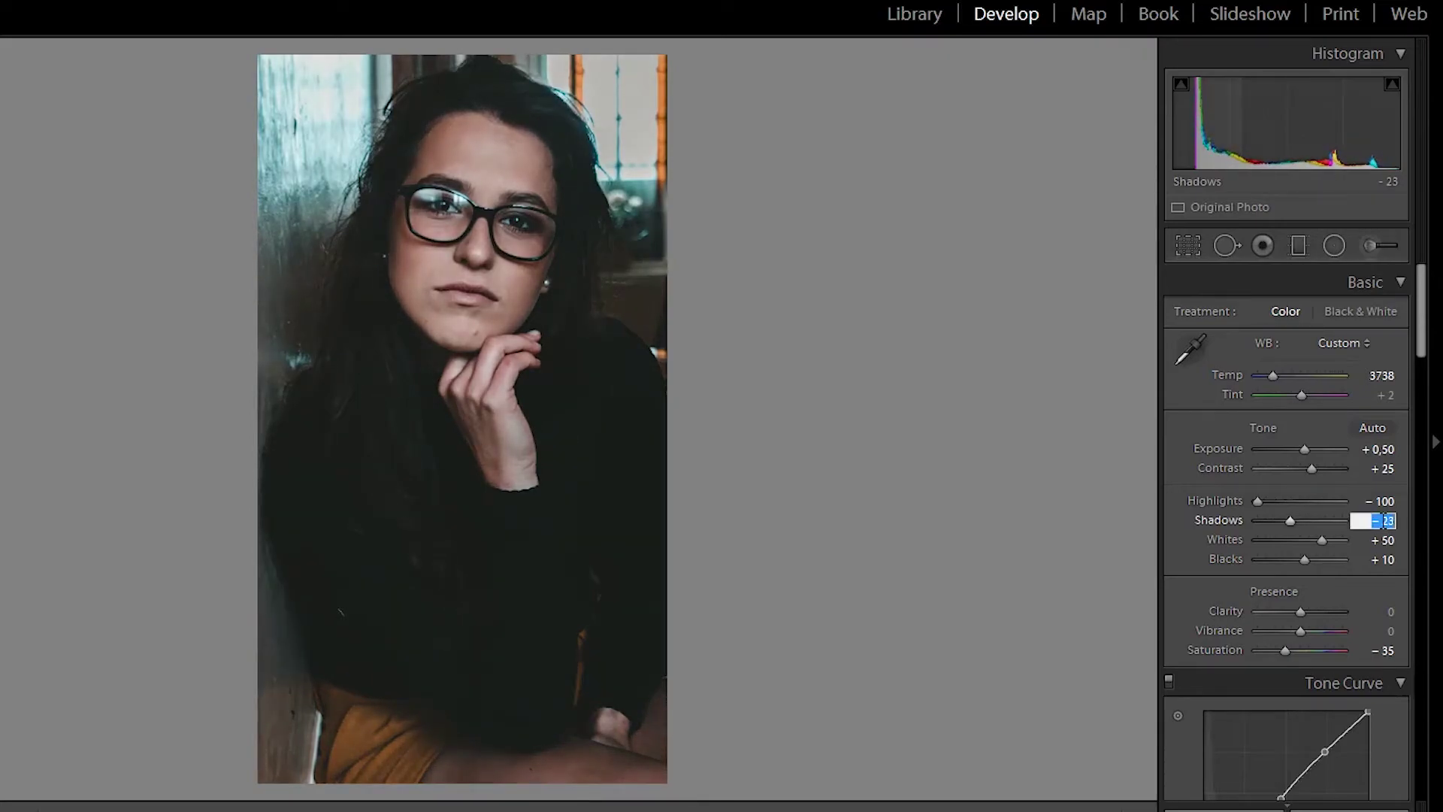
text(-17)
key(Return)
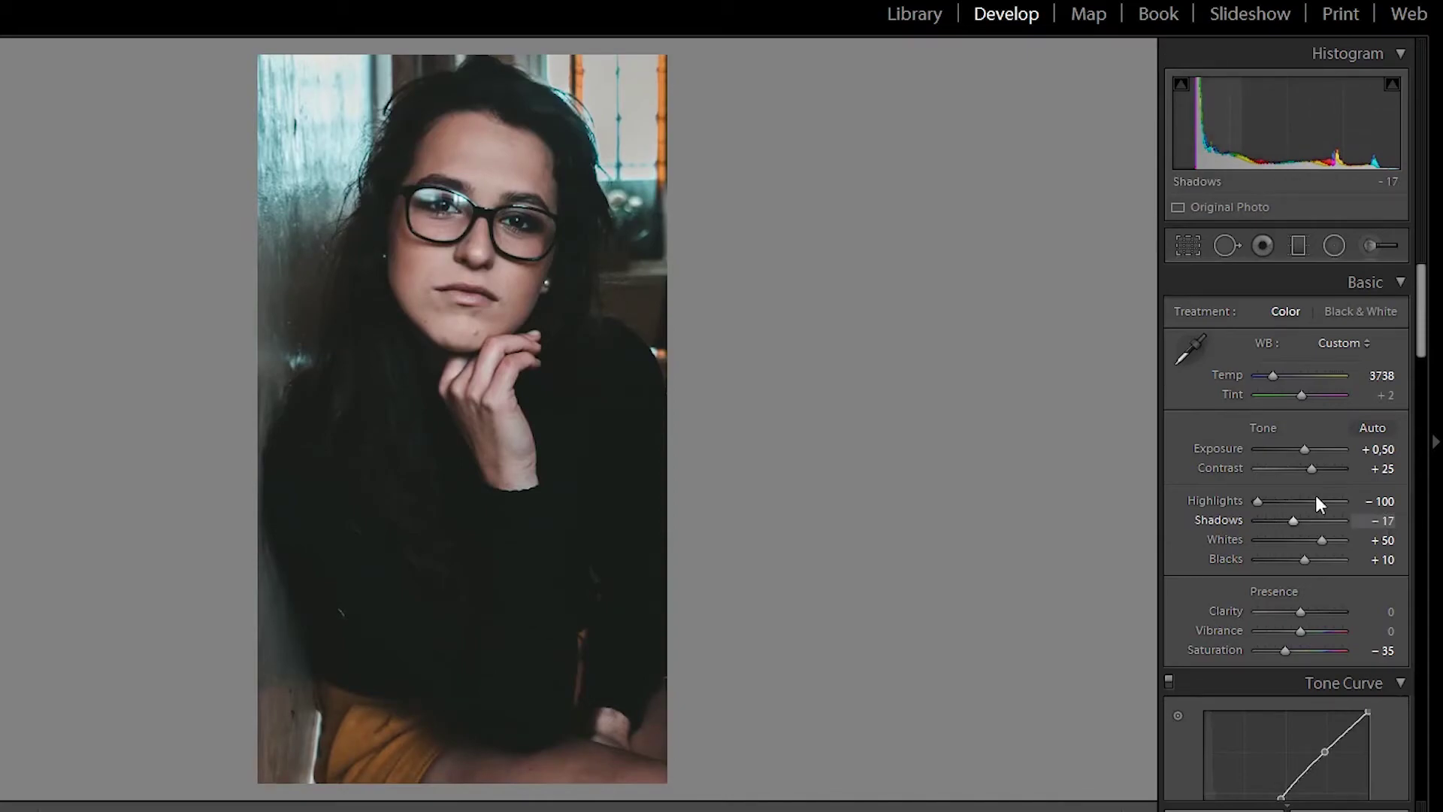
scroll(1294, 474, down, 3)
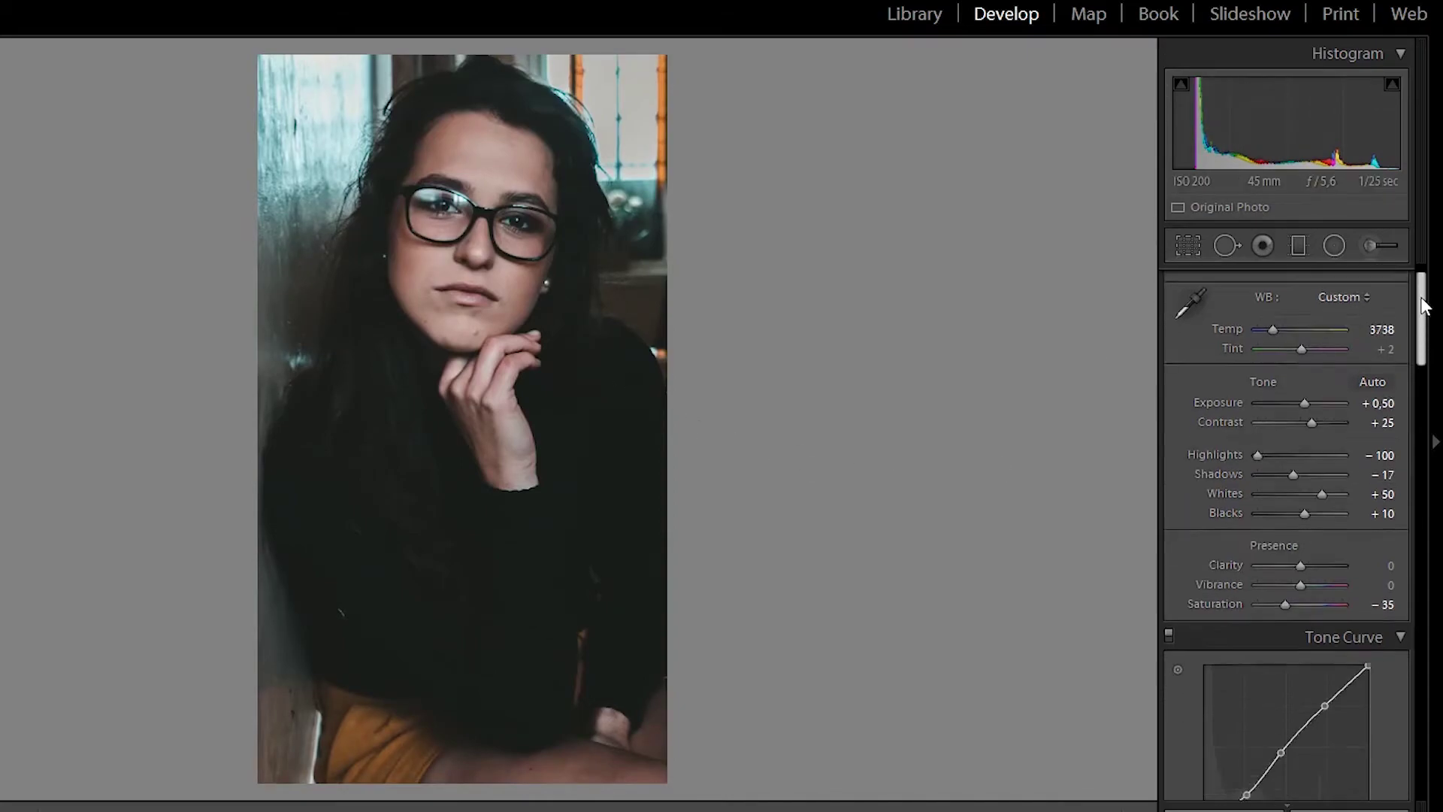
drag(1199, 639, 1196, 637)
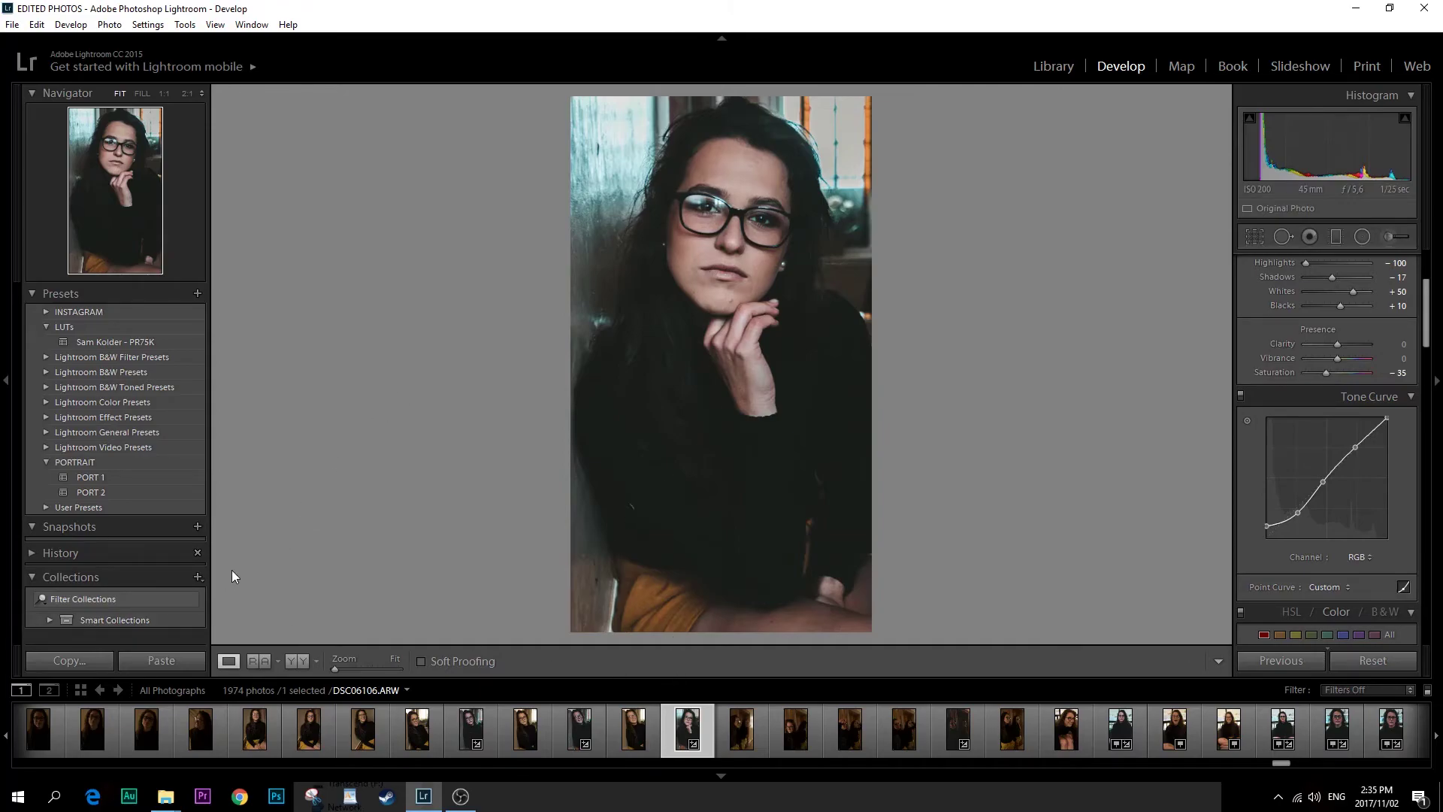
- Copy the finished portrait's develop settings with the checked options and paste them onto the unedited photo DSC06049.ARW
click(80, 662)
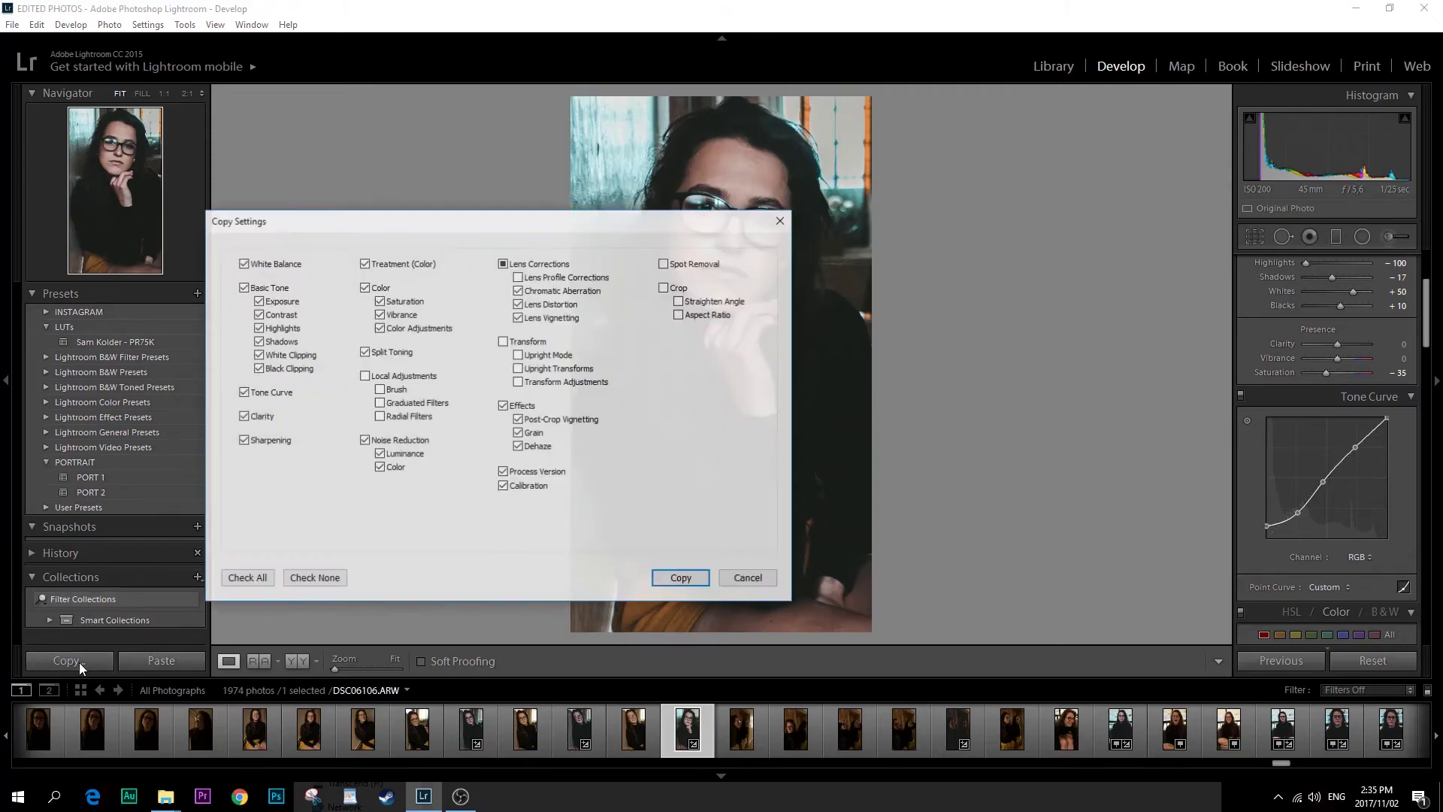
click(680, 578)
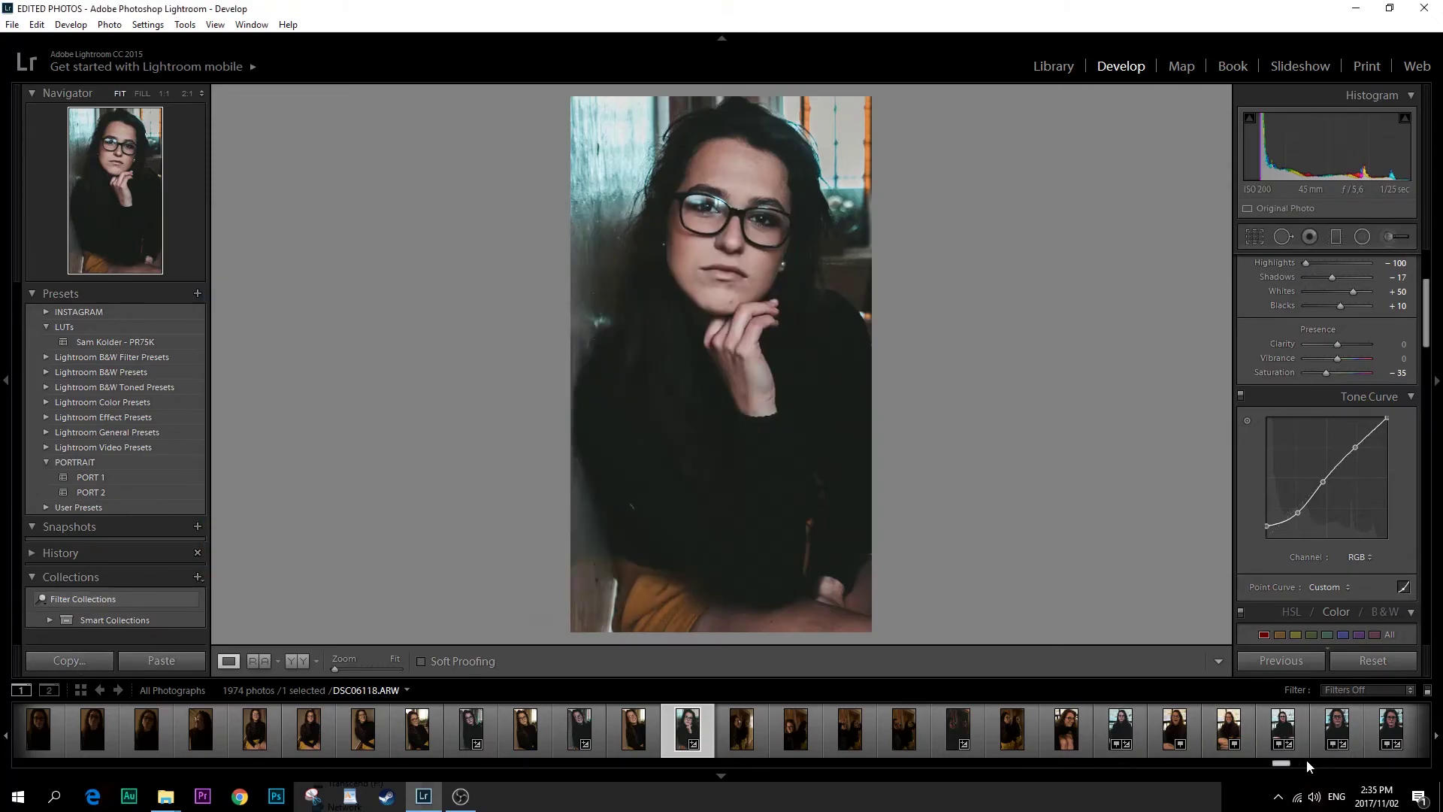
drag(1280, 764, 1230, 750)
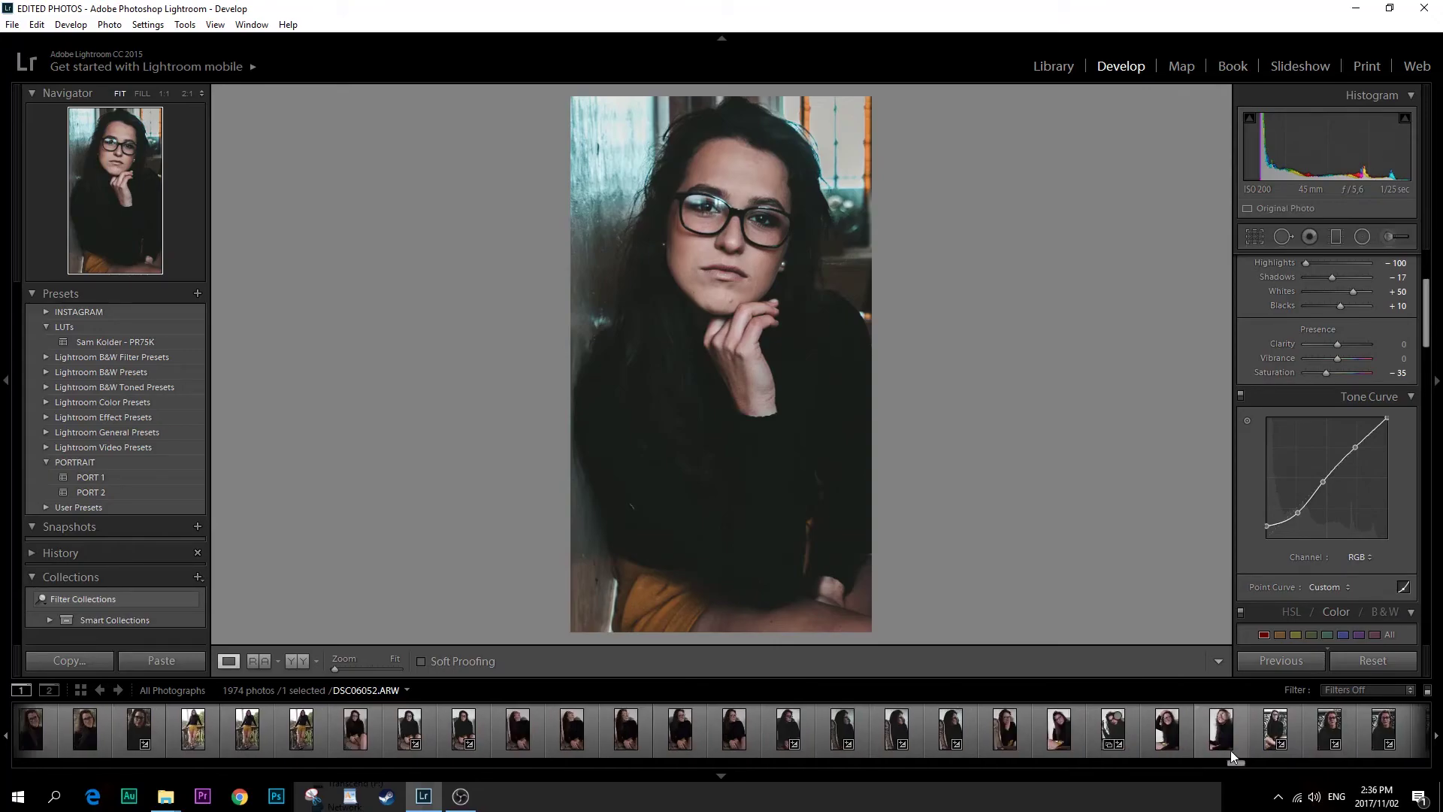
click(1060, 729)
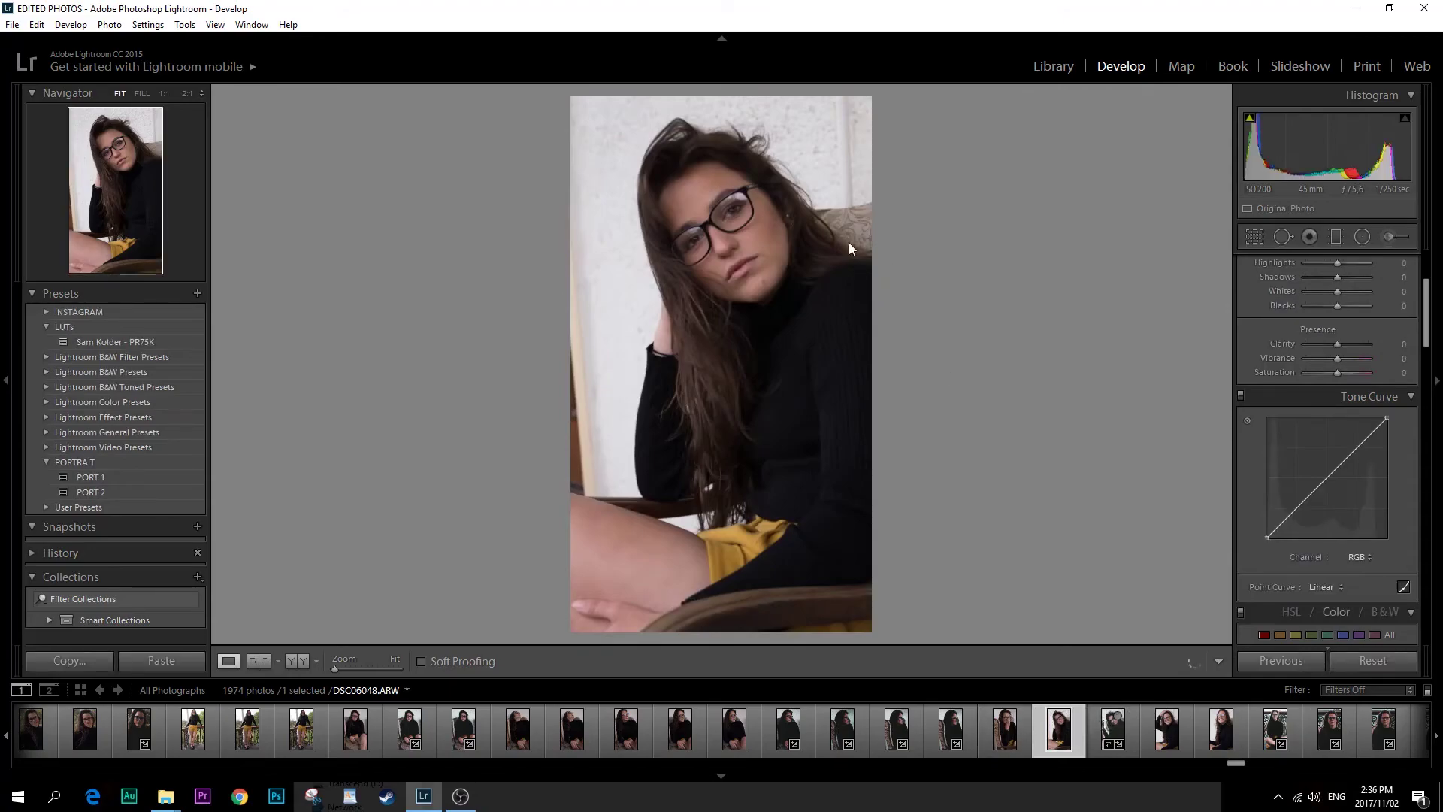
click(143, 654)
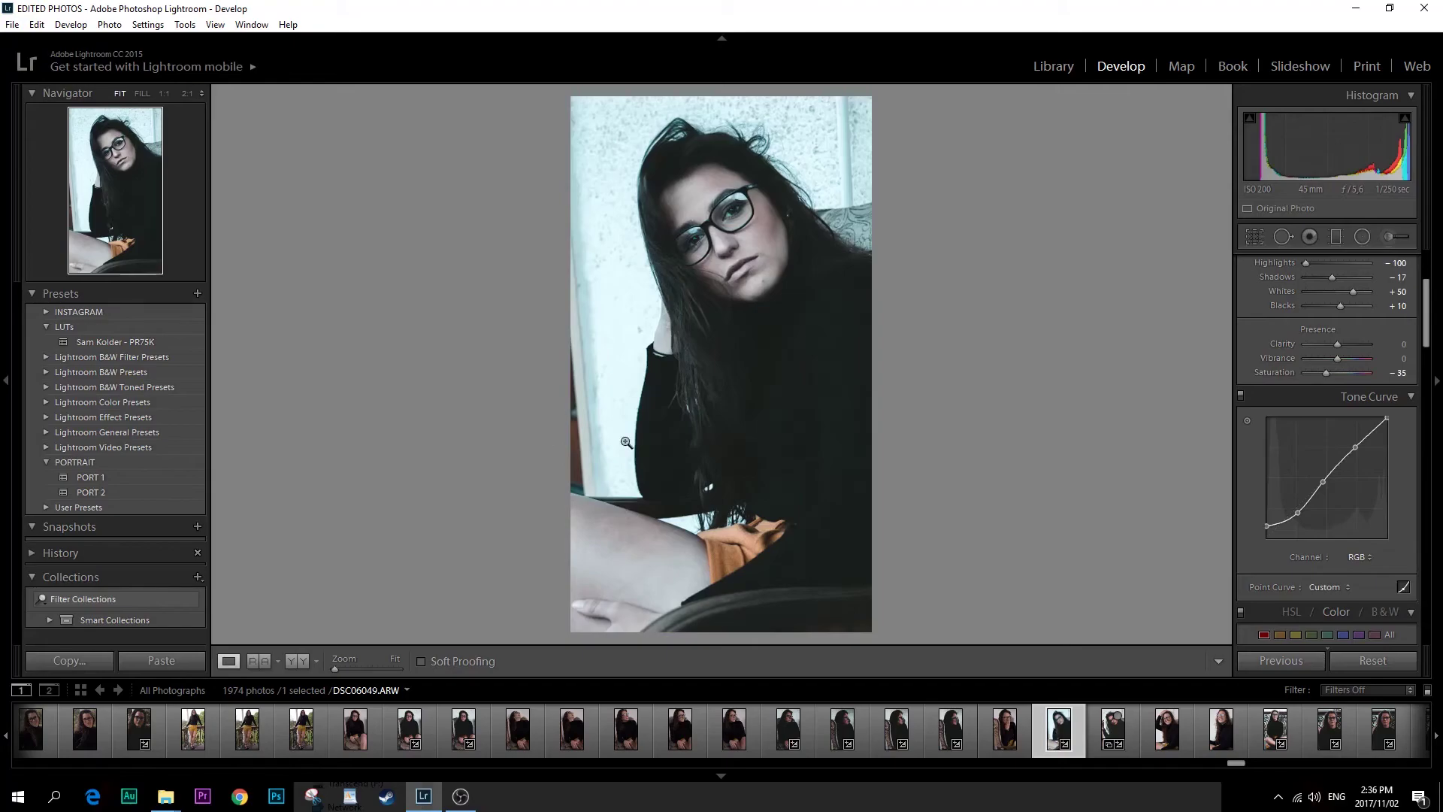
- Warm the second portrait's colour temperature to 4638 and set its exposure to 0
scroll(1350, 346, up, 4)
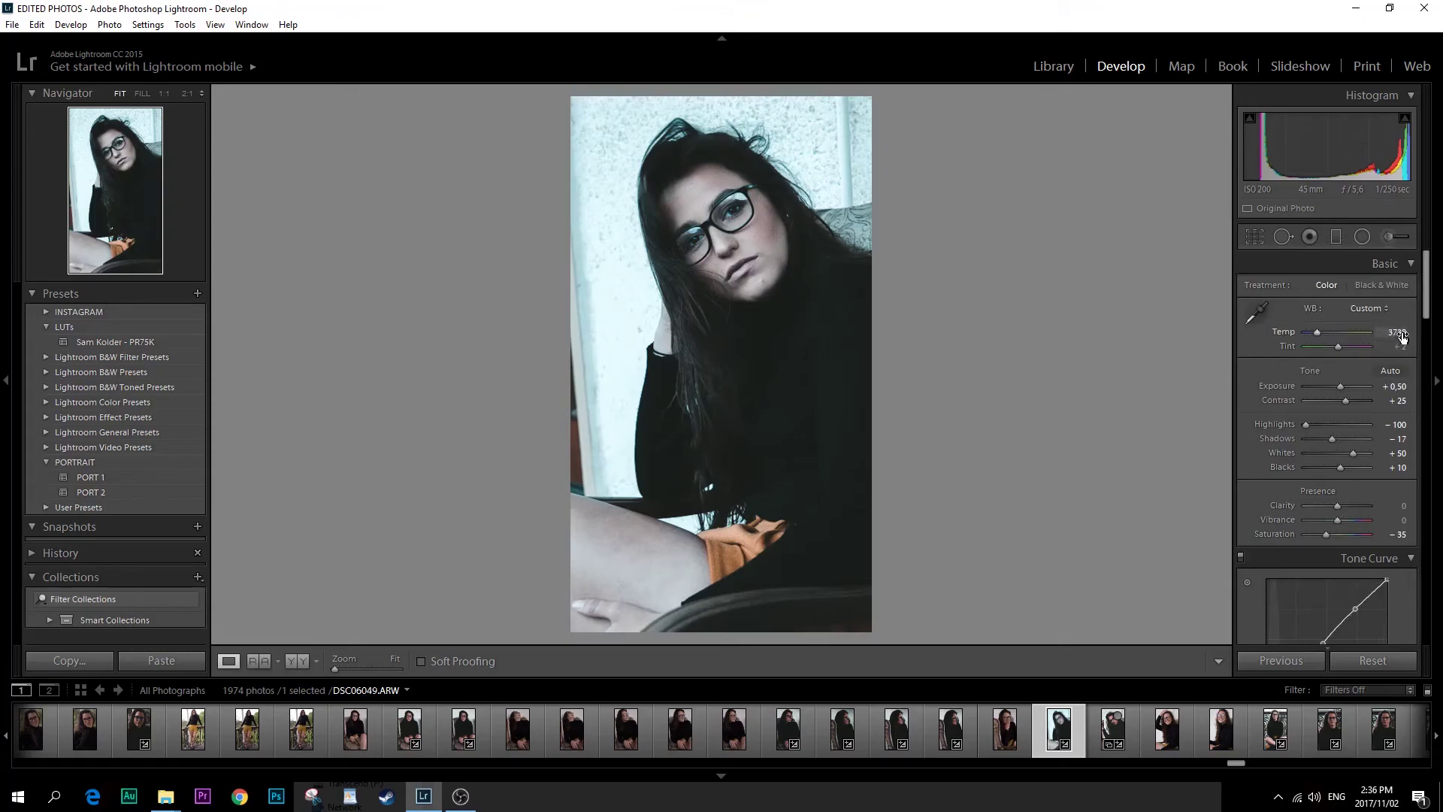
drag(1391, 332, 1402, 331)
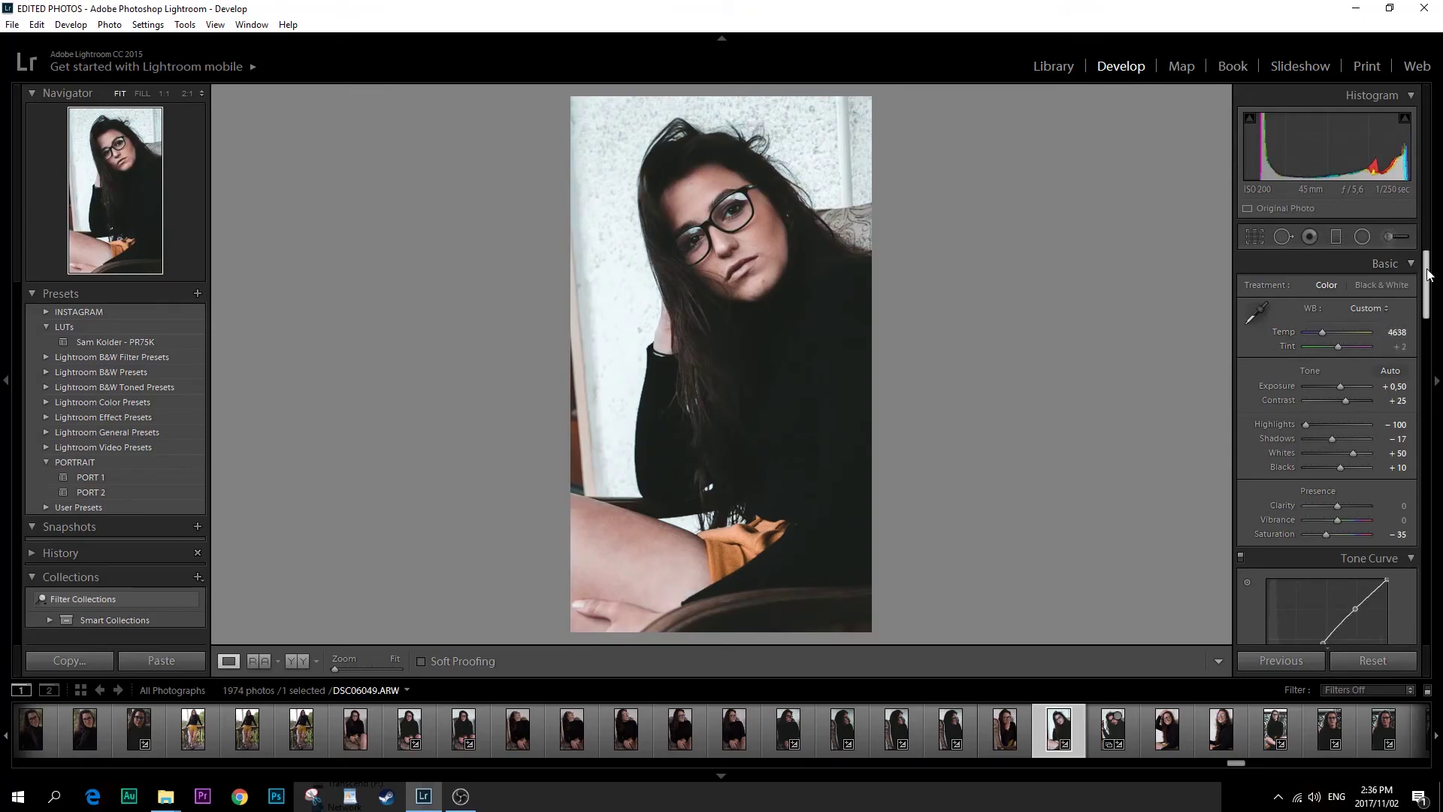
scroll(1428, 274, down, 1)
click(1403, 339)
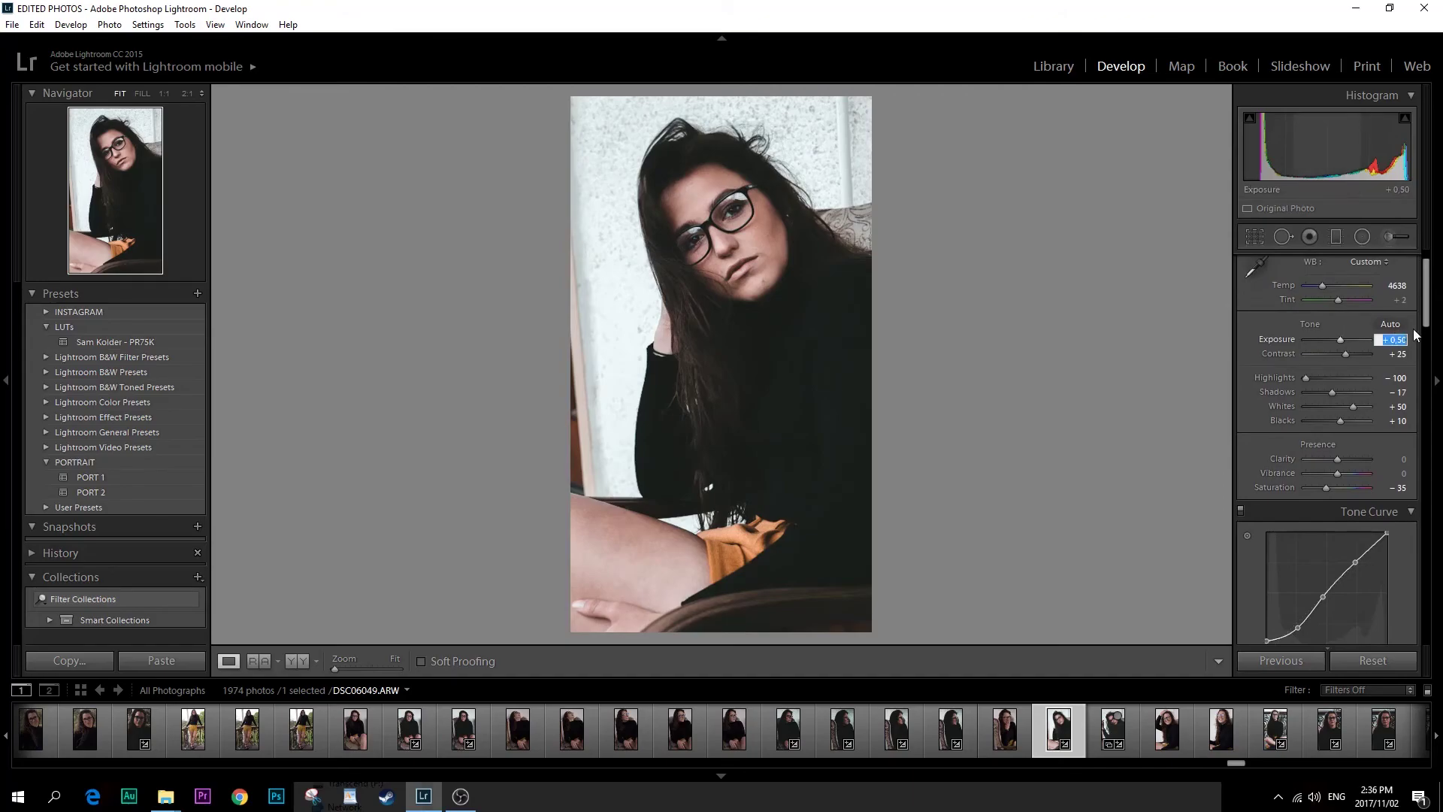
text(0)
key(Return)
- Set the second portrait's contrast to +30 and its highlights to -65
click(1397, 354)
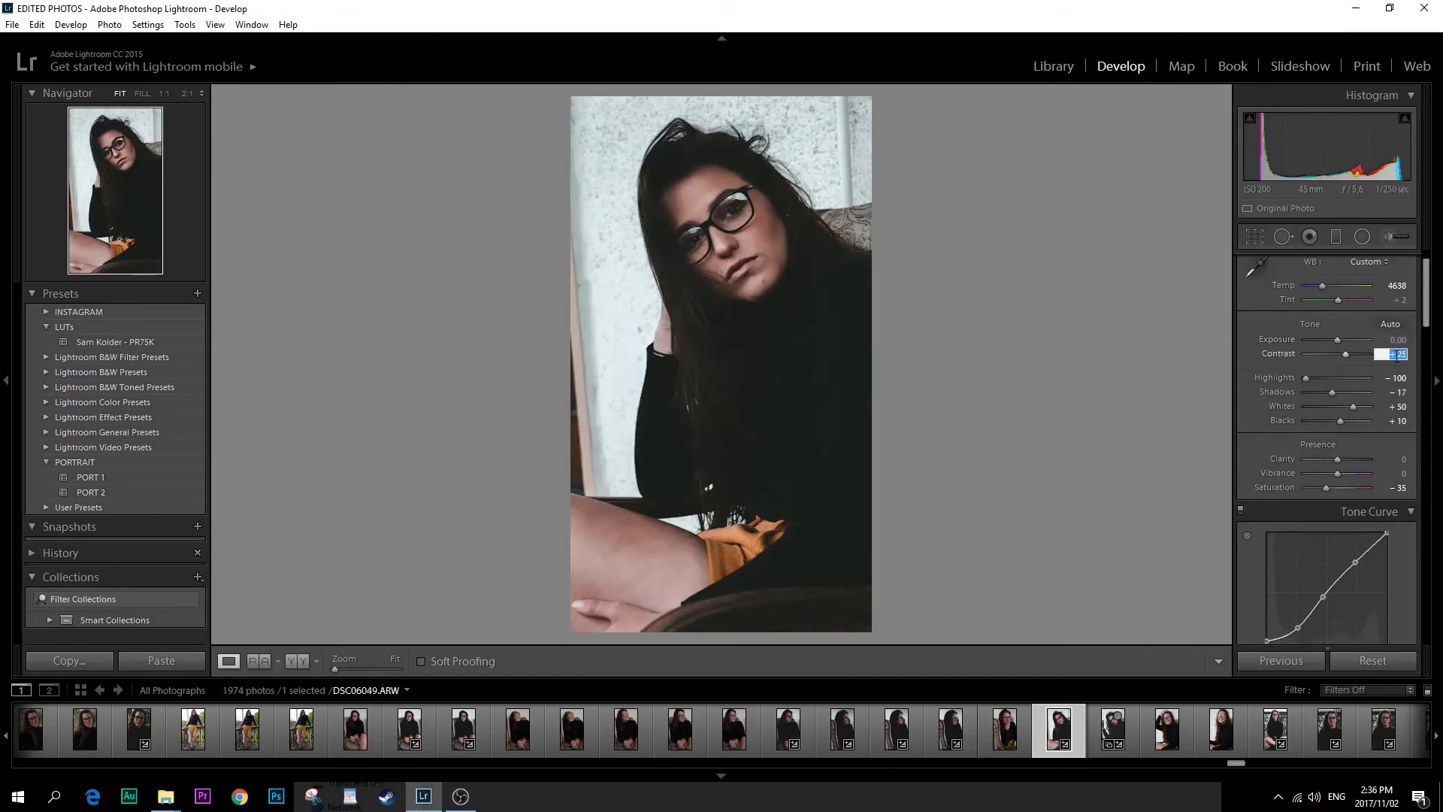
text(30)
key(Return)
click(1396, 377)
text(-83)
key(Return)
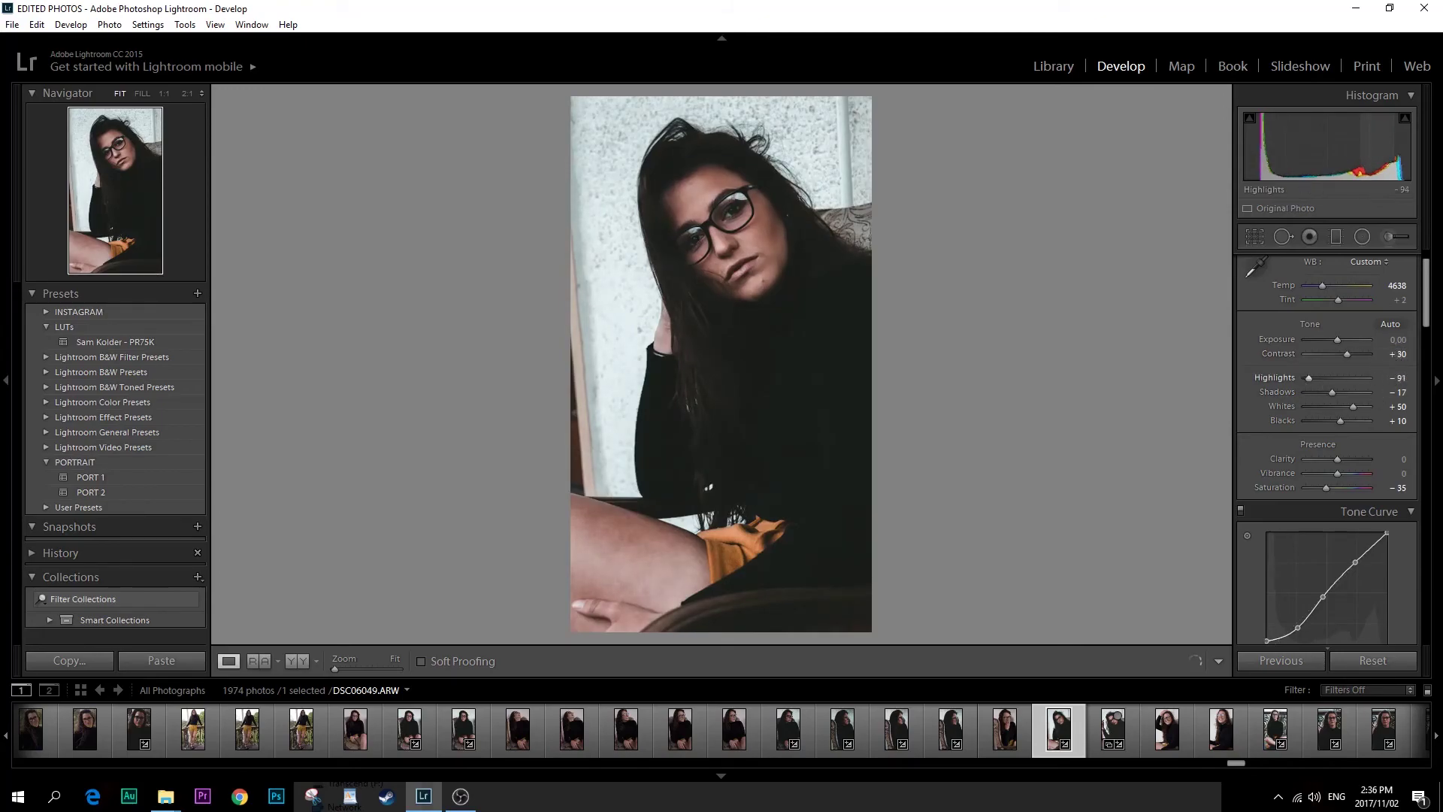
click(1396, 377)
text(-65)
key(Return)
- Lower the second portrait's whites to +27
click(1396, 406)
text(54)
key(Return)
click(1396, 406)
text(27)
key(Return)
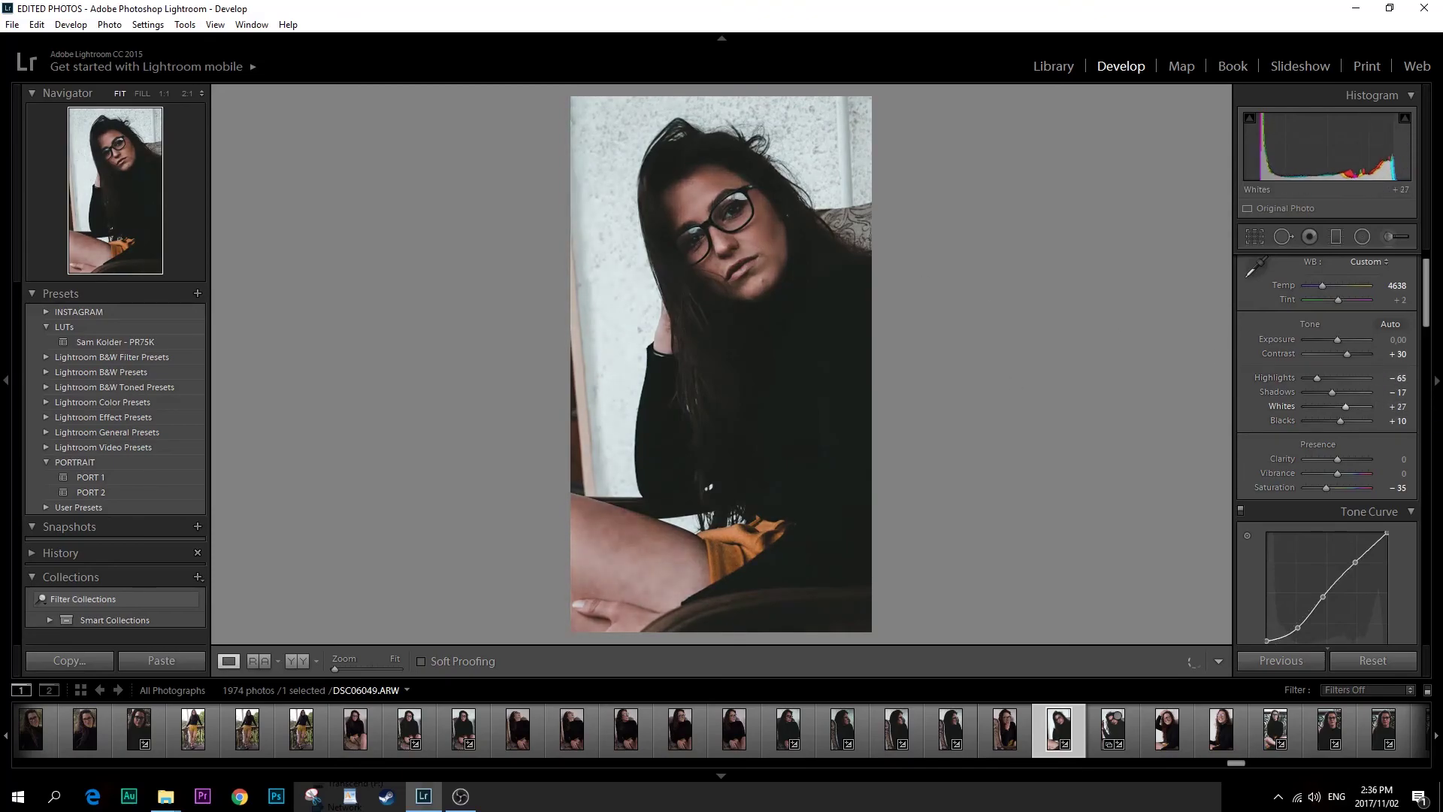
- Try the second portrait's blacks at -8, and set them to +37
click(1397, 420)
text(-8)
key(Return)
click(1396, 420)
text(37)
key(Return)
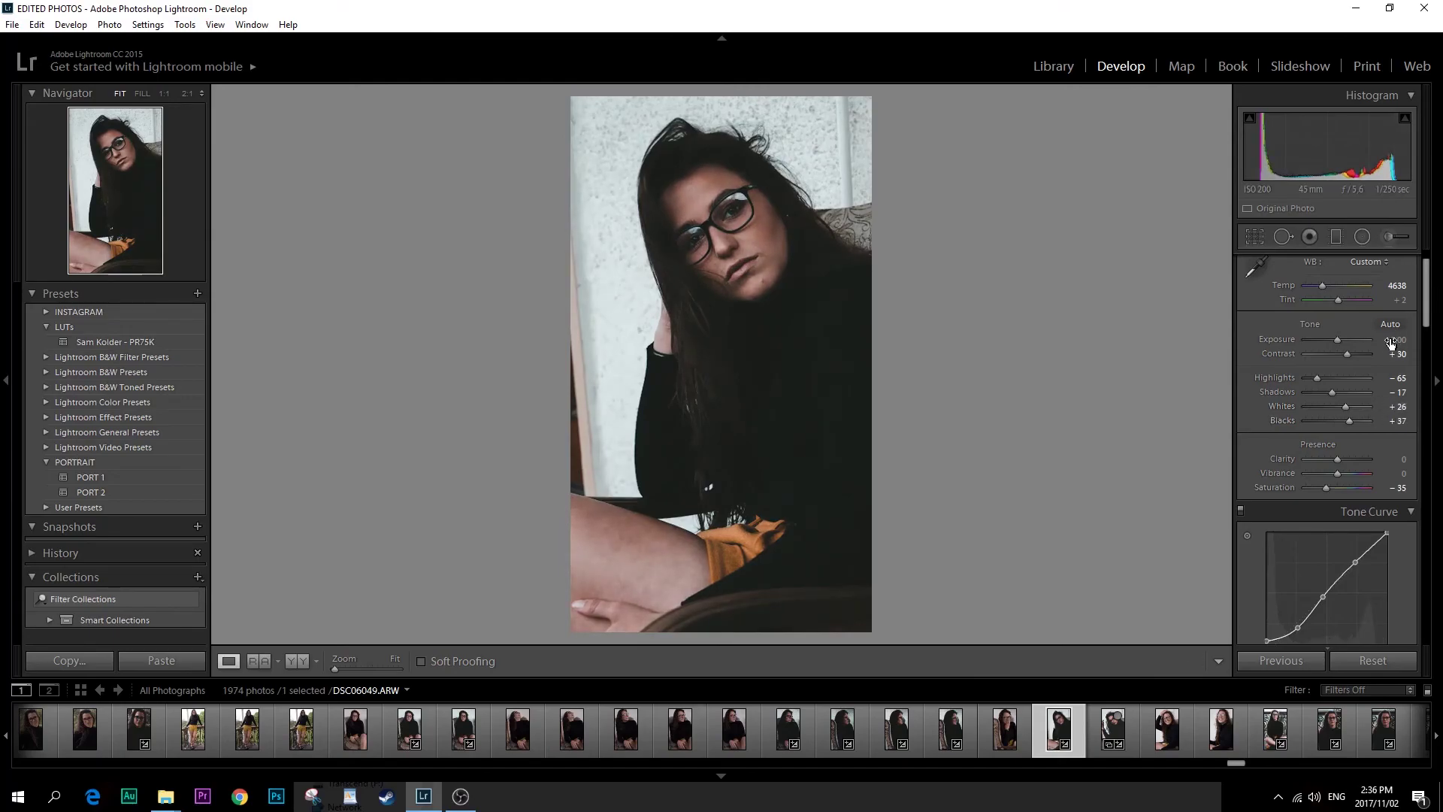
- Set the second portrait's exposure to +0.25, compare before and after side by side, and return to the single-photo view
click(1394, 340)
text(0,4)
key(Return)
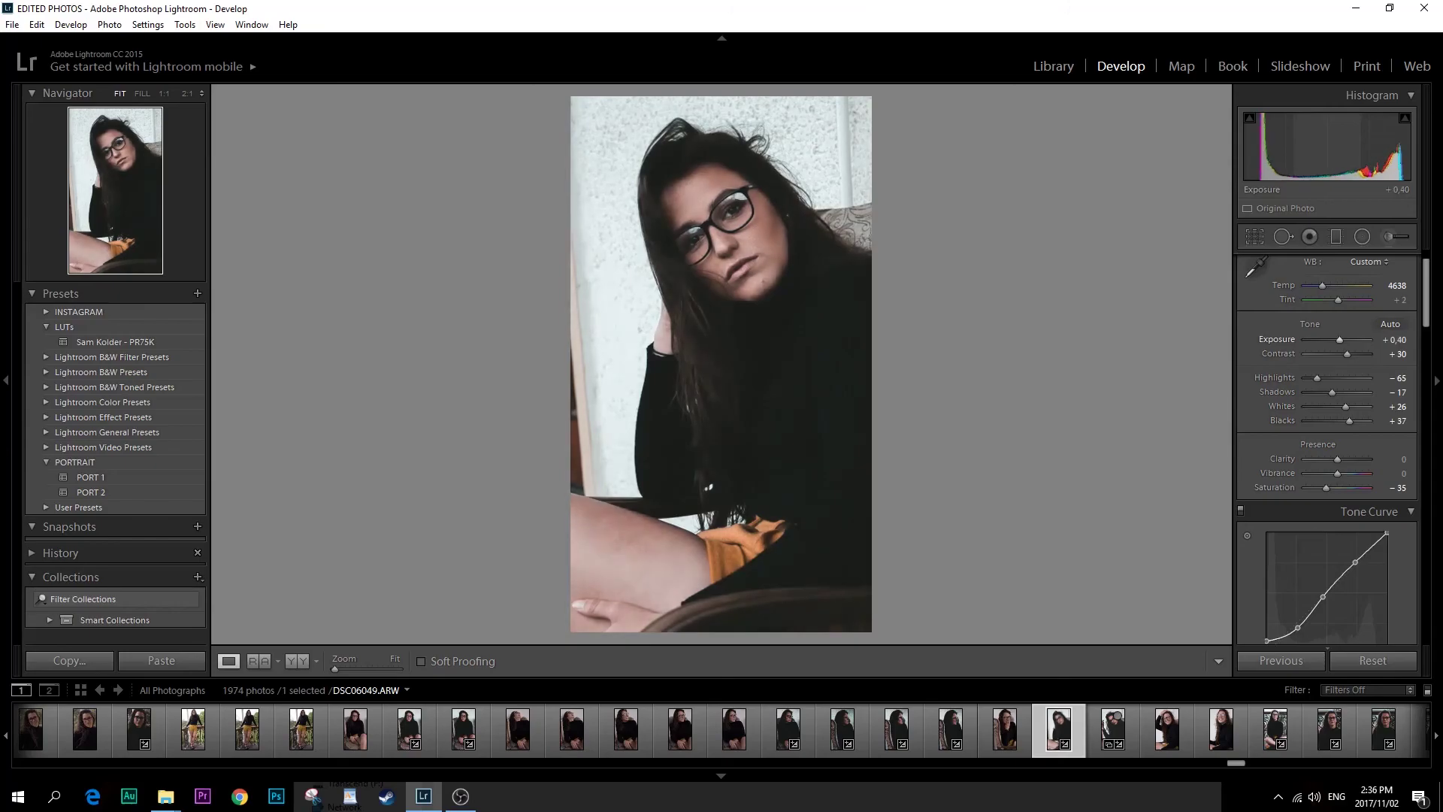
click(1397, 339)
text(0.25)
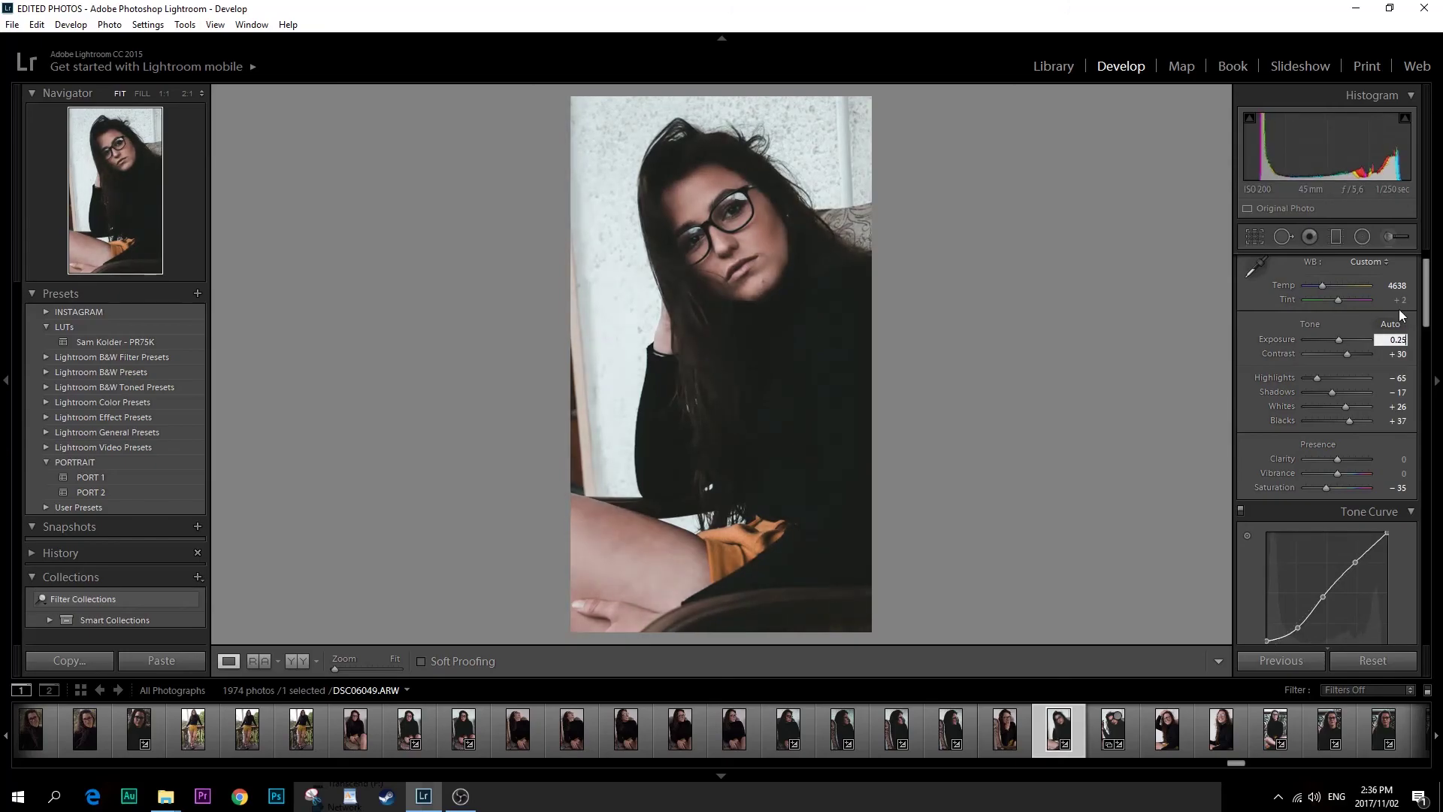
key(Return)
click(298, 661)
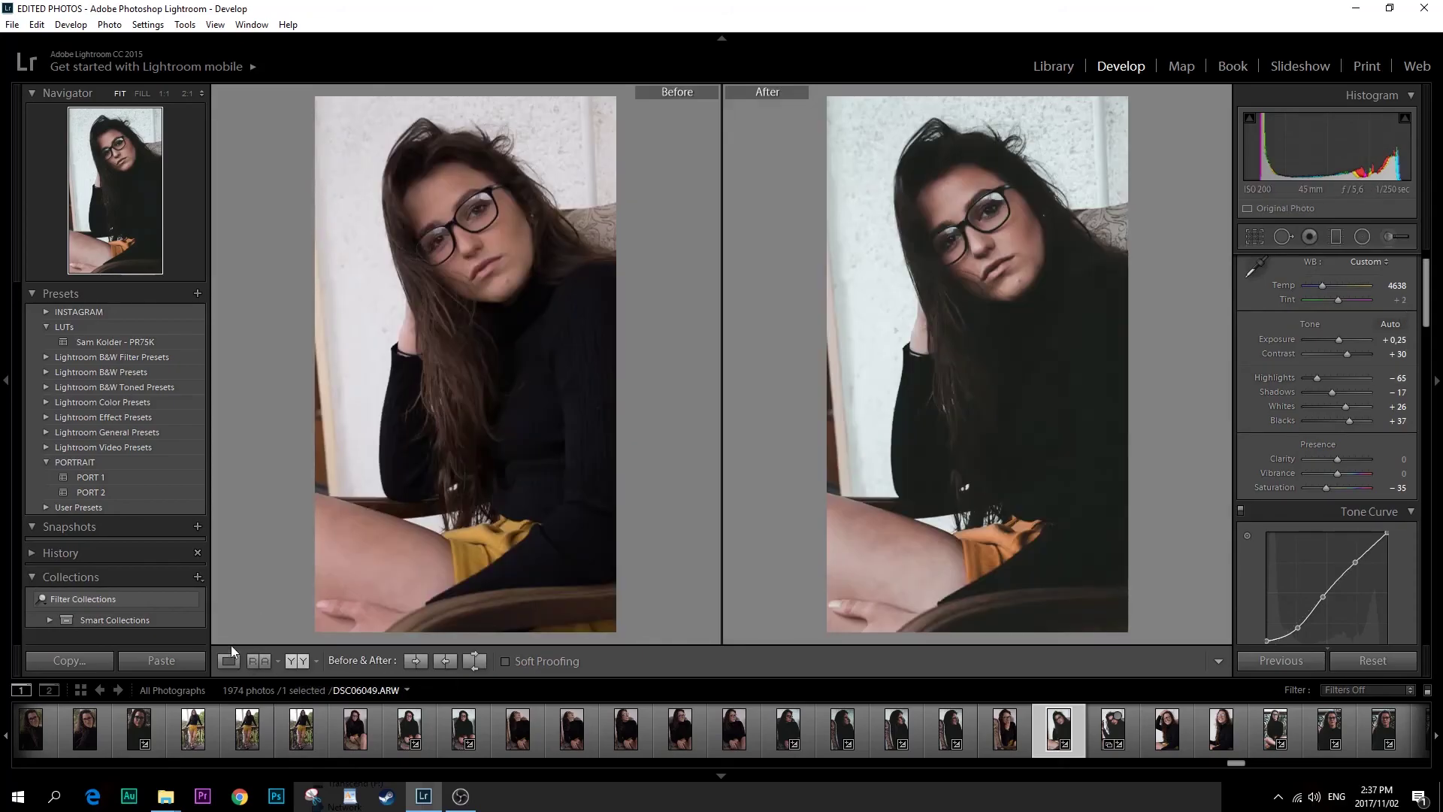
click(224, 666)
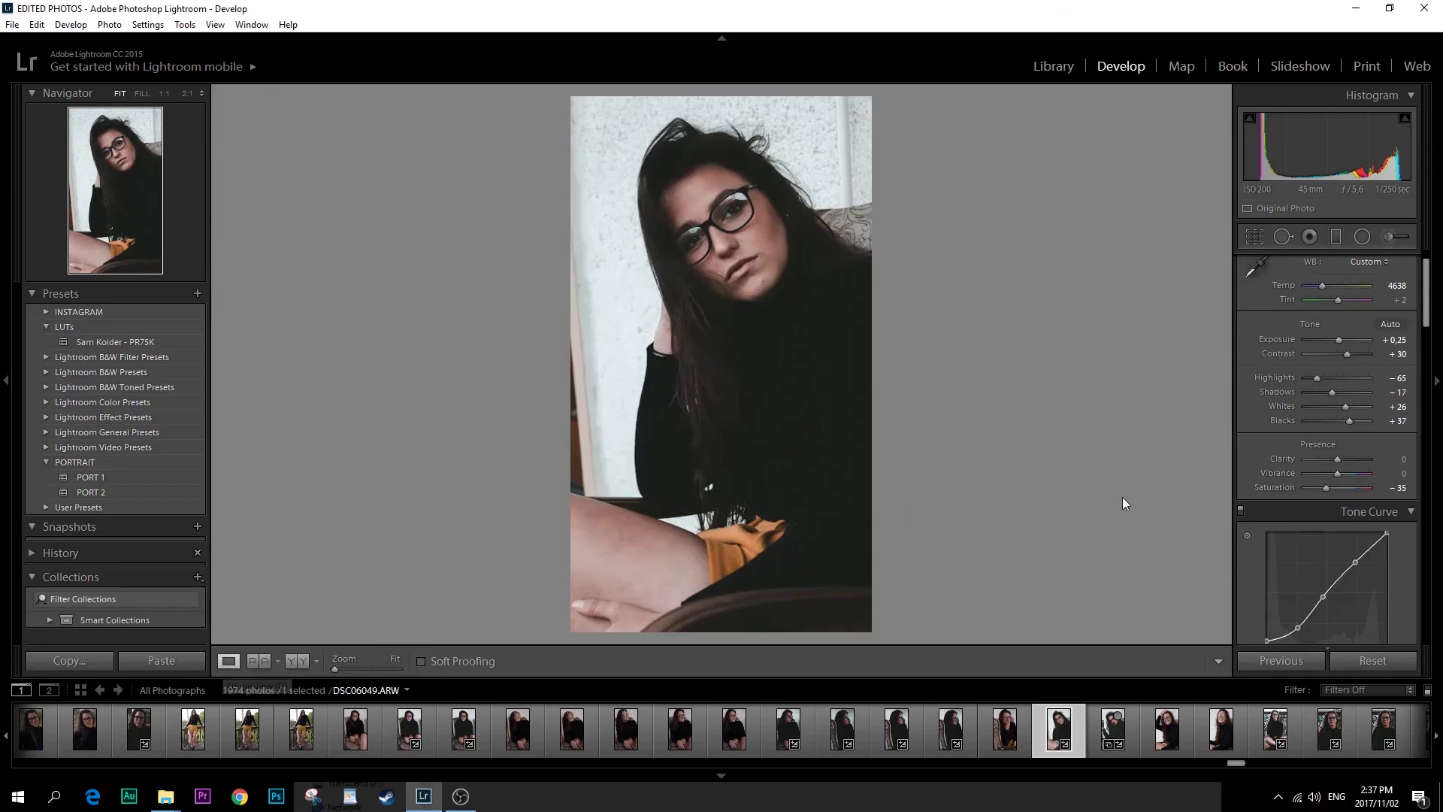